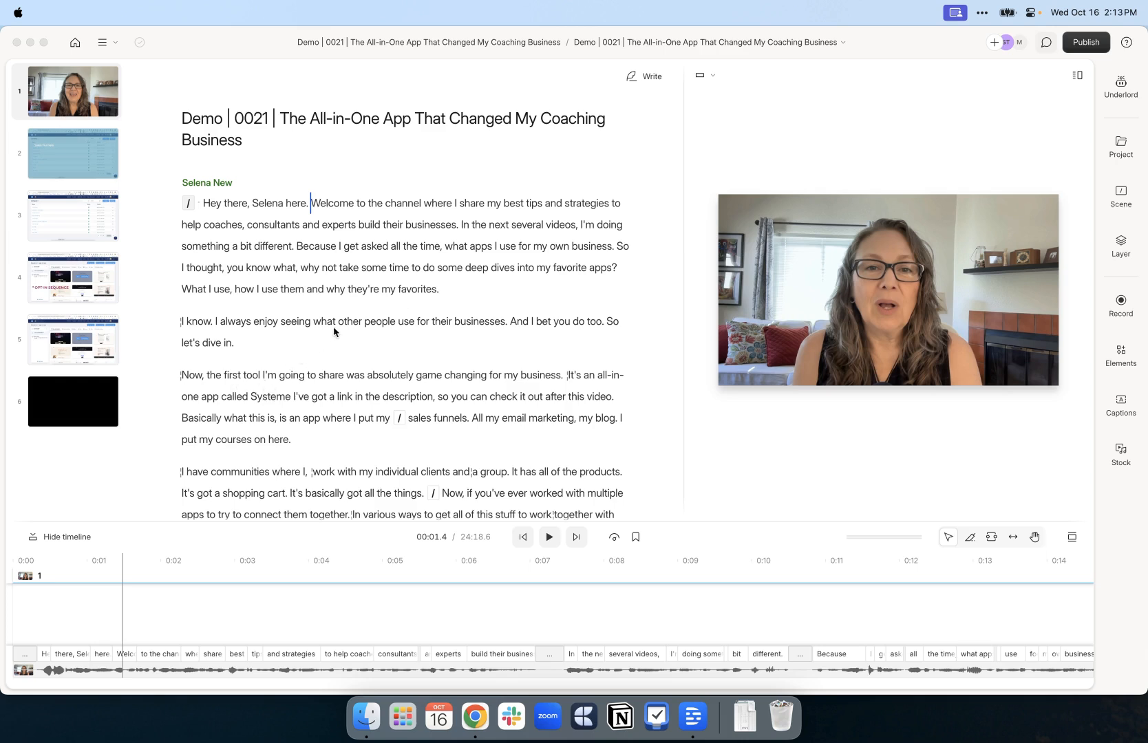
Select and delete the 'Because I get asked all the time… my own business.' sentence from the script
left_click(307, 248)
left_click_drag(297, 245, 618, 249)
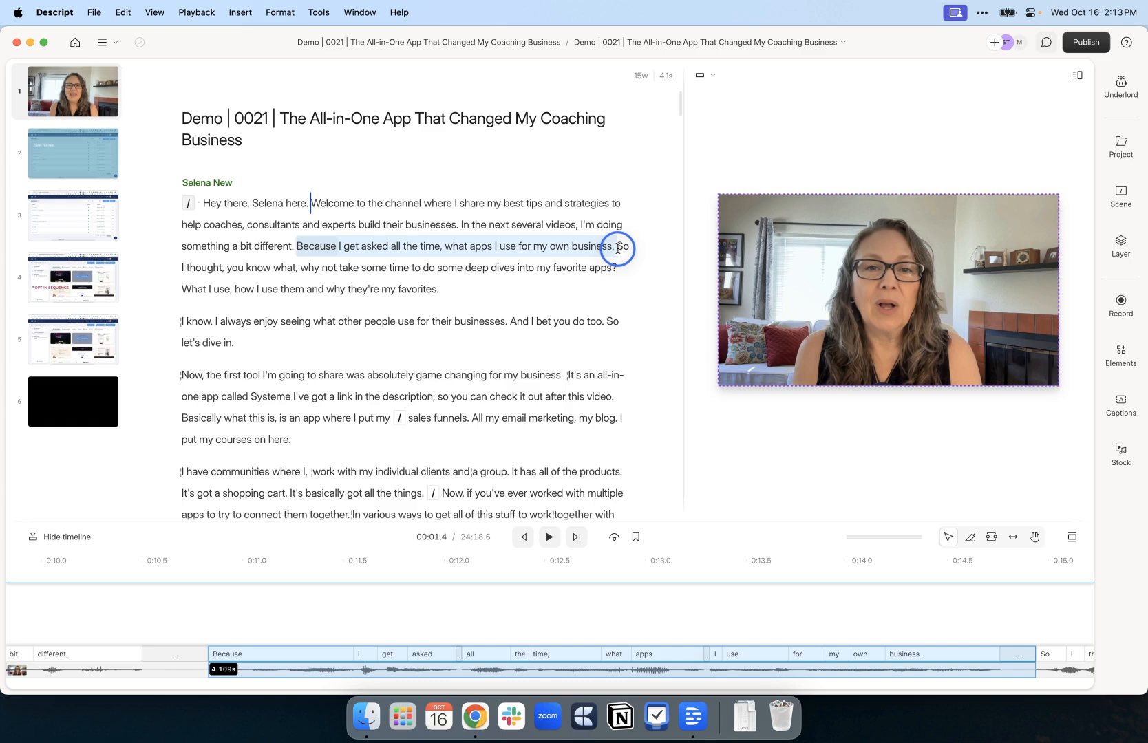
key("BackSpace")
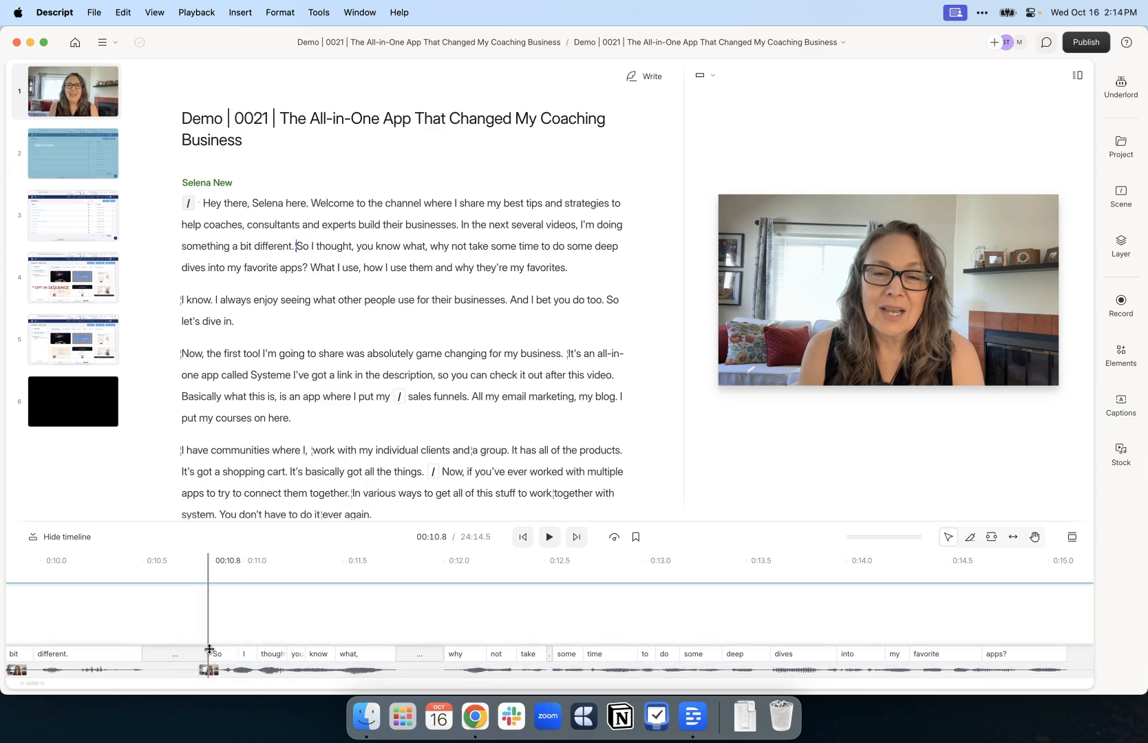
Enlarge the timeline track, zoom in, and select the 0.171 s pause after 'what,'
left_click_drag(209, 649, 207, 597)
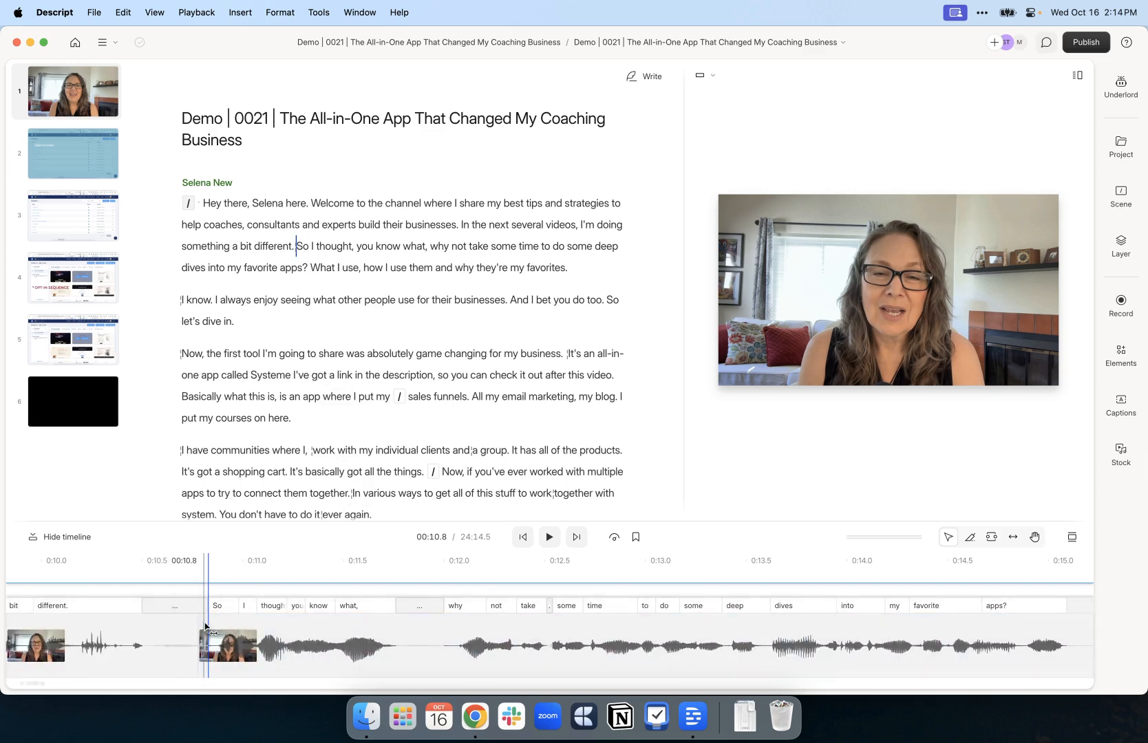
mouse_move(205, 626)
left_mouse_down()
mouse_move(413, 617)
mouse_move(201, 619)
left_mouse_up()
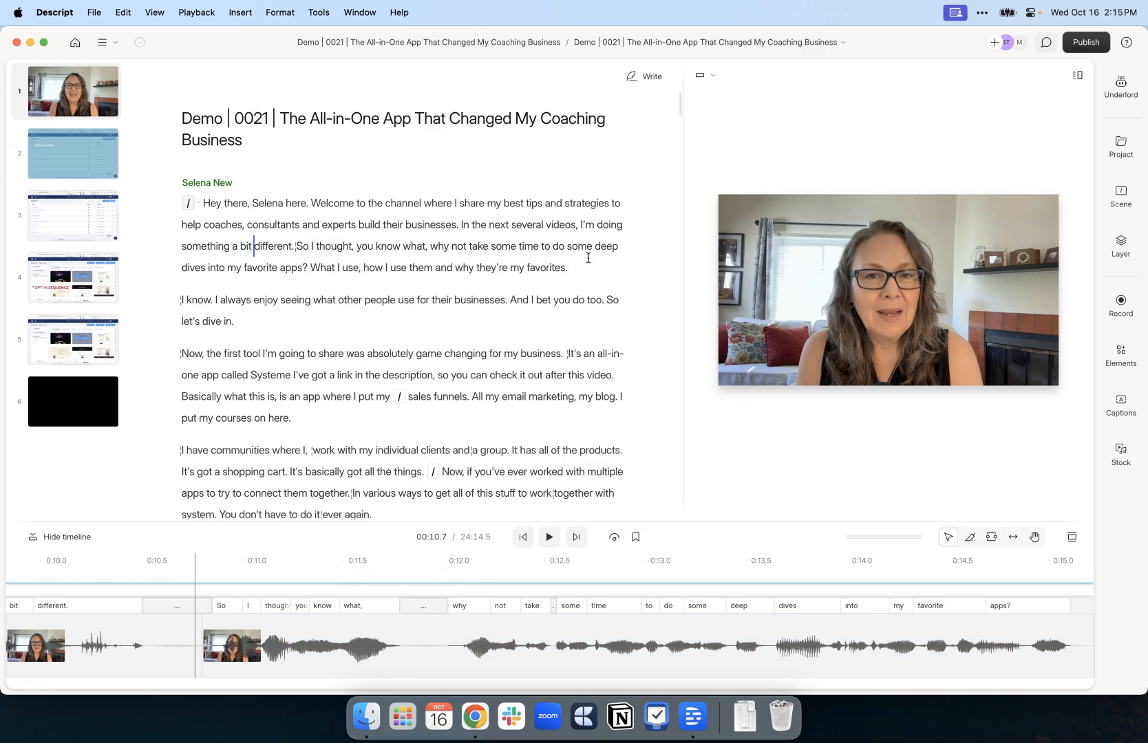
left_click(375, 650)
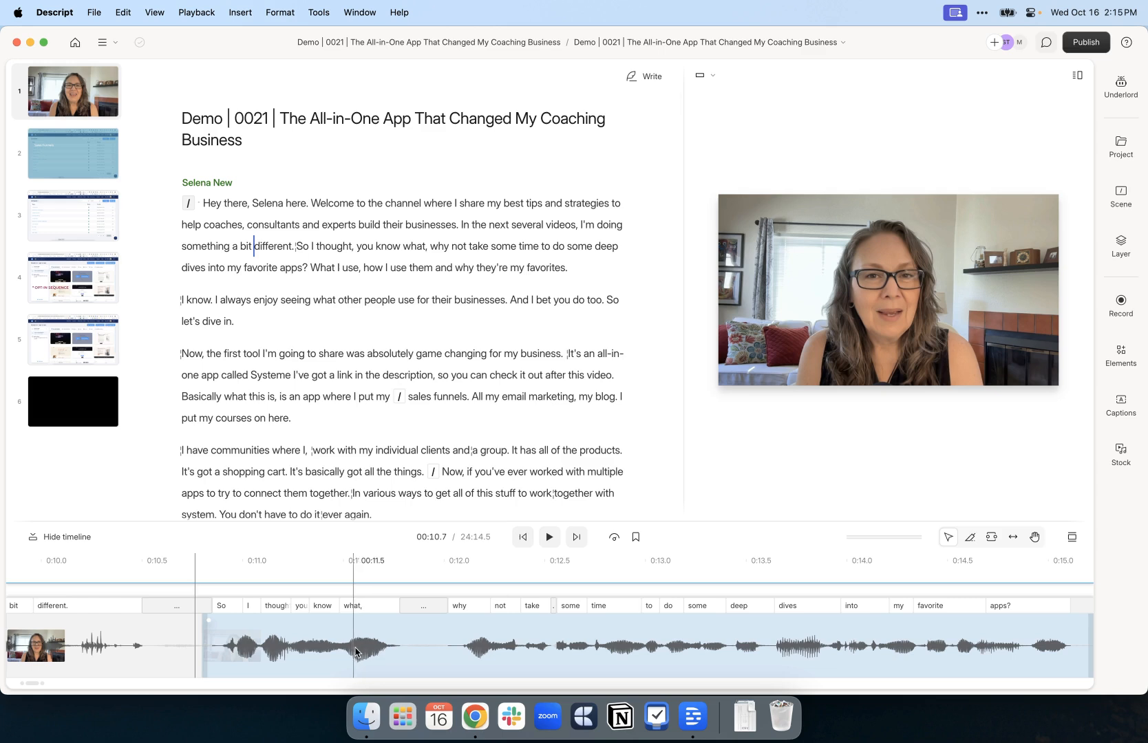
scroll(356, 648, "up", 5)
left_click(495, 652)
left_click_drag(496, 653, 588, 648)
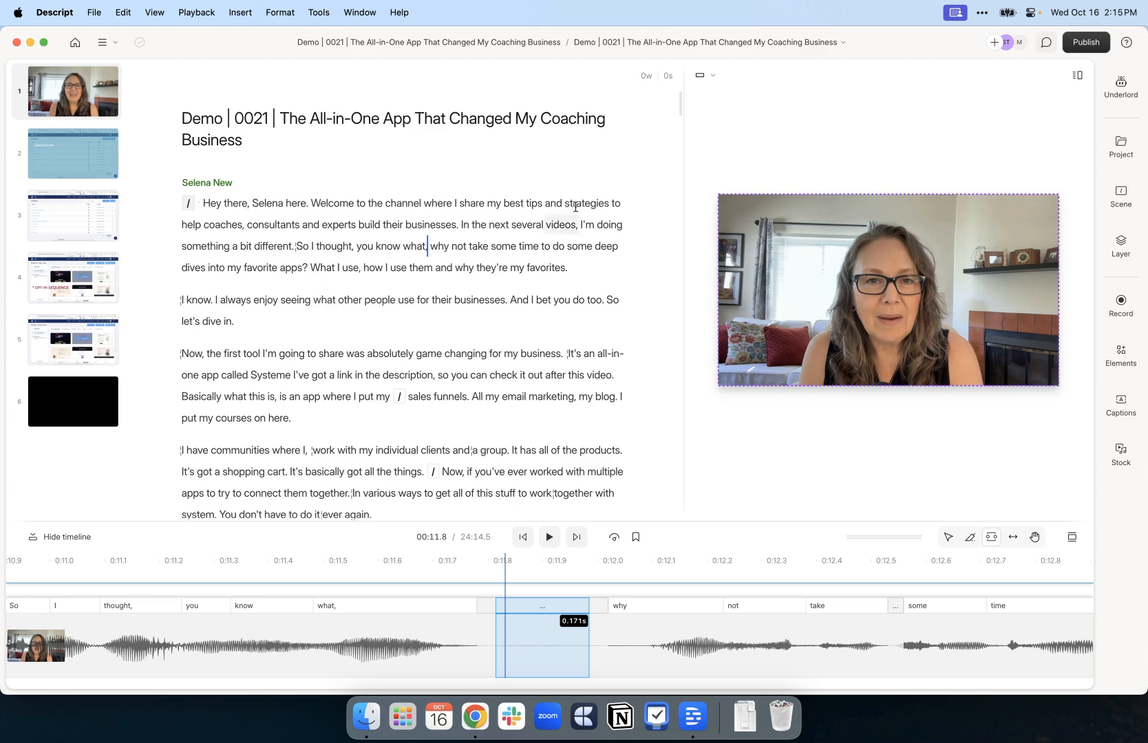
Open Underlord's Edit for clarity options, set to Low intensity with AI speech on
left_click(1127, 93)
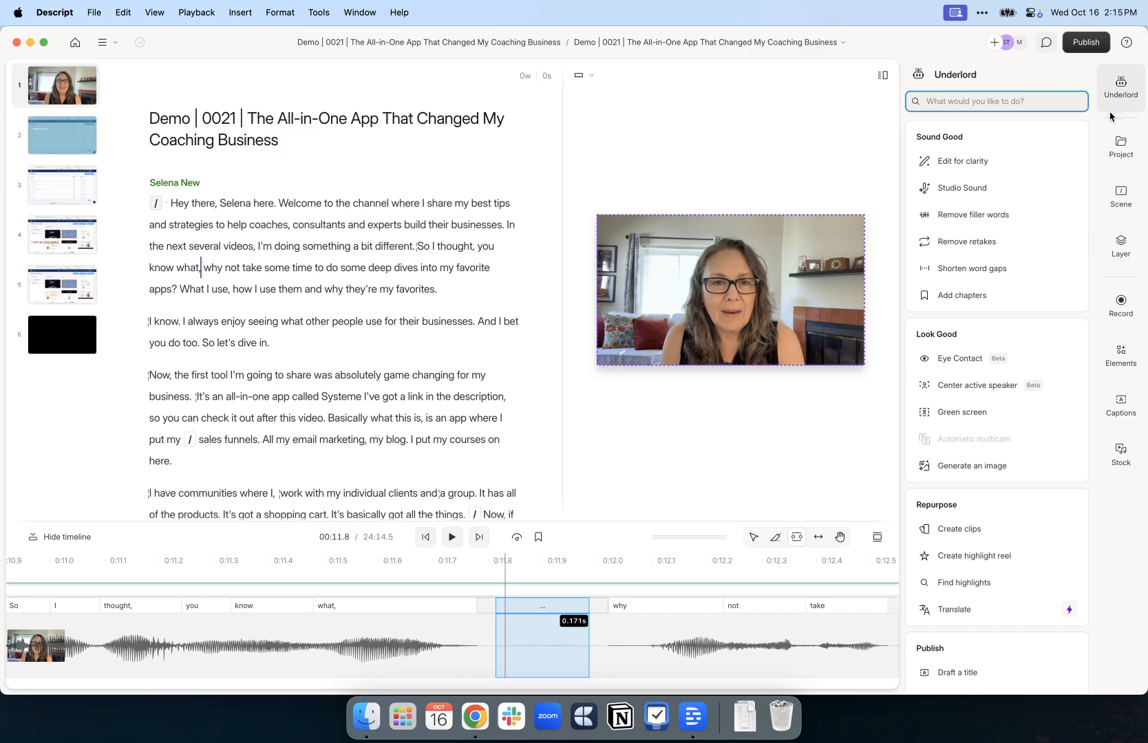
mouse_move(980, 159)
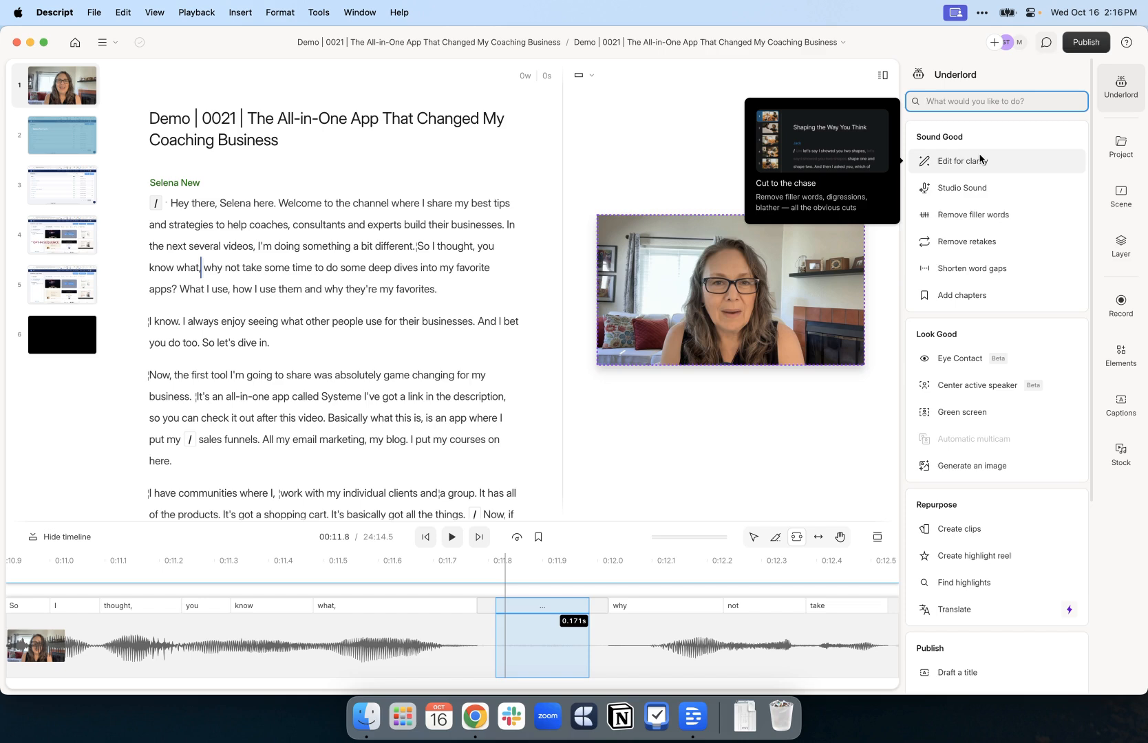
left_click(969, 161)
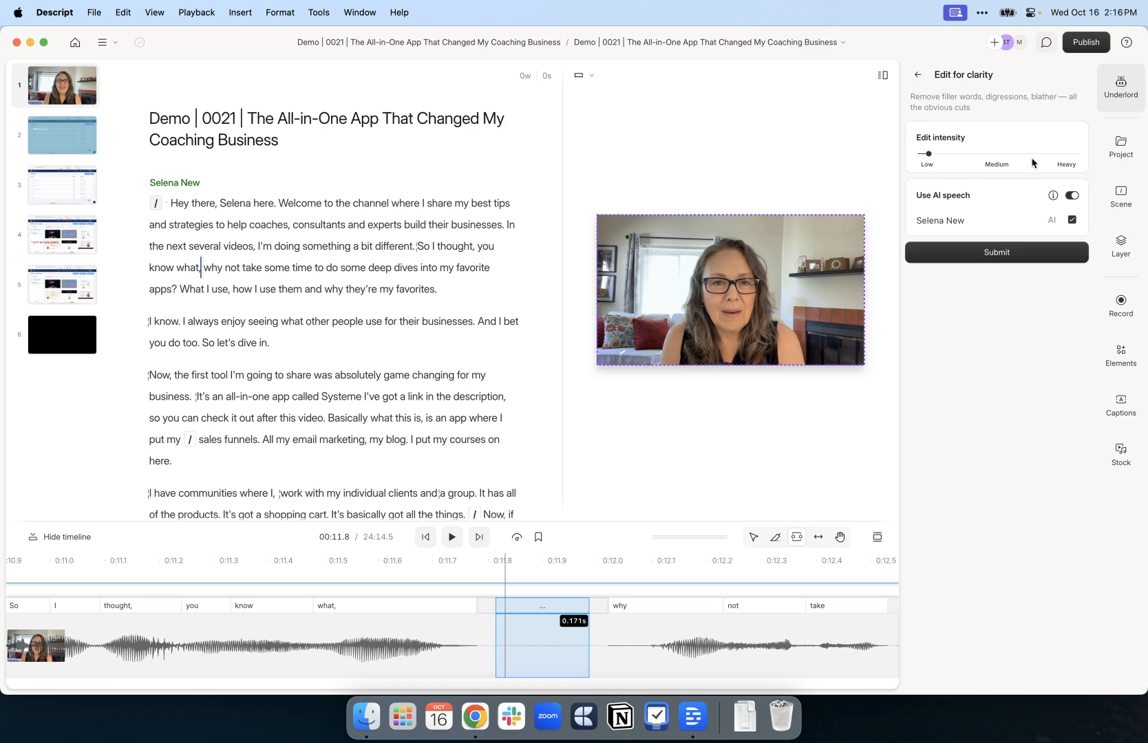
Submit Edit for clarity, scroll through its suggested cuts, and discard all edits
left_click(993, 254)
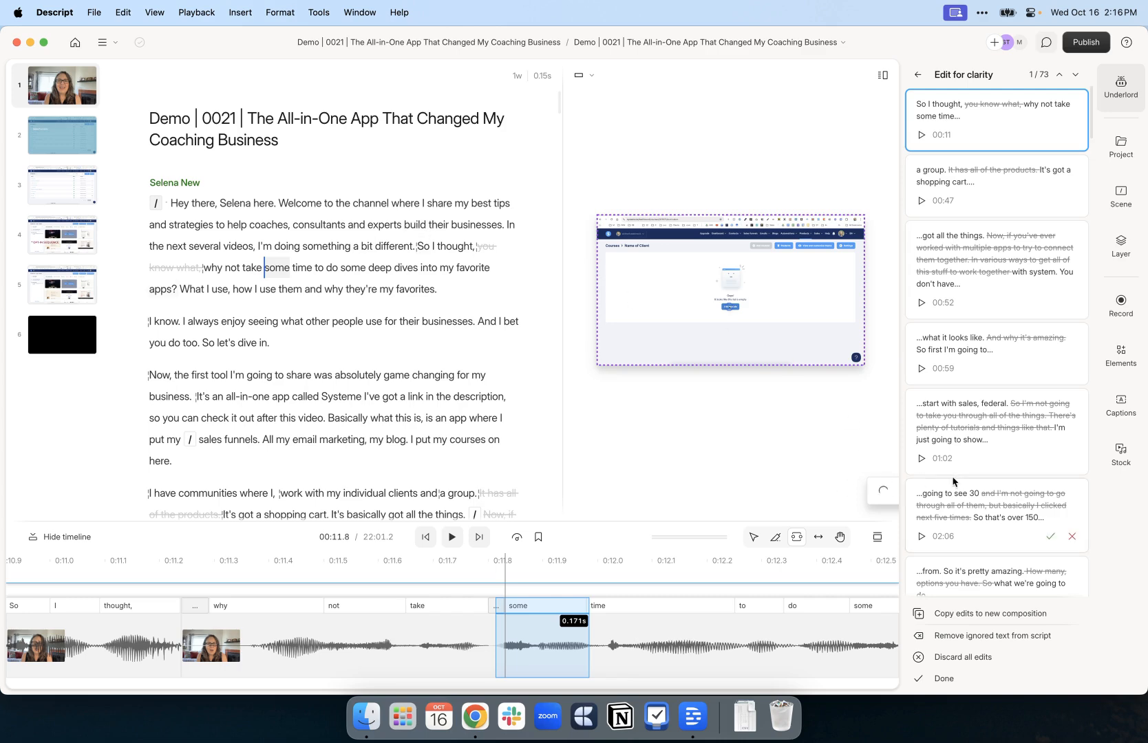
scroll(953, 482, "down", 20)
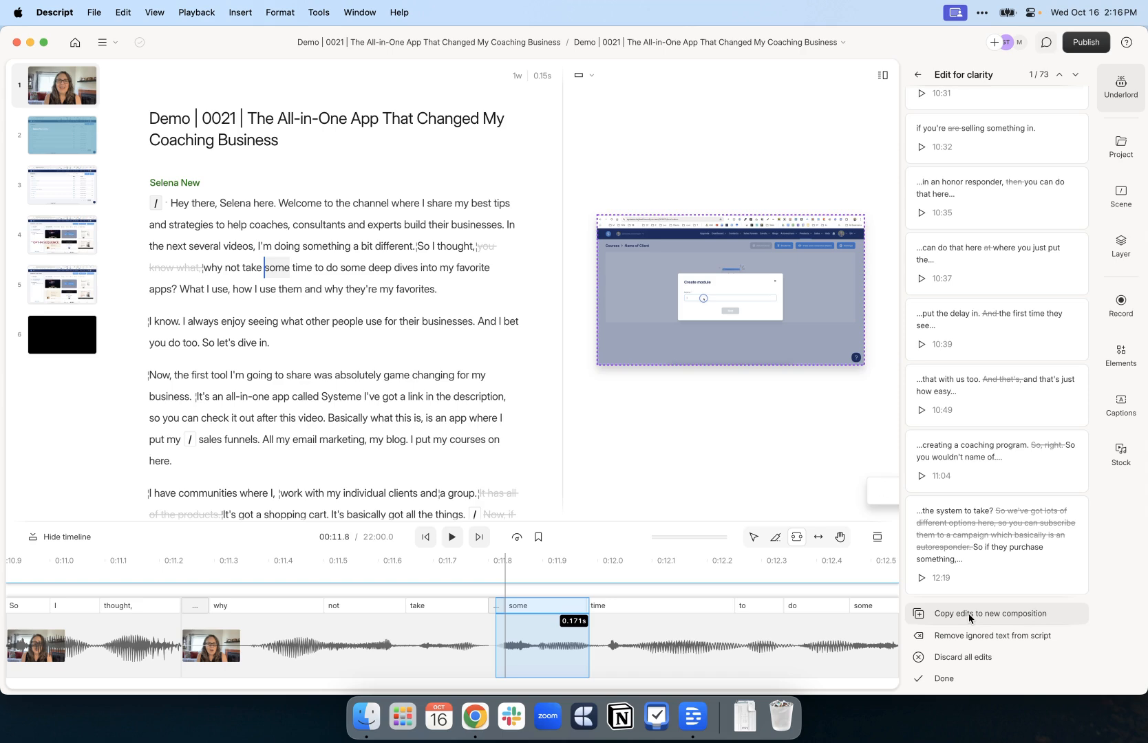
left_click(971, 659)
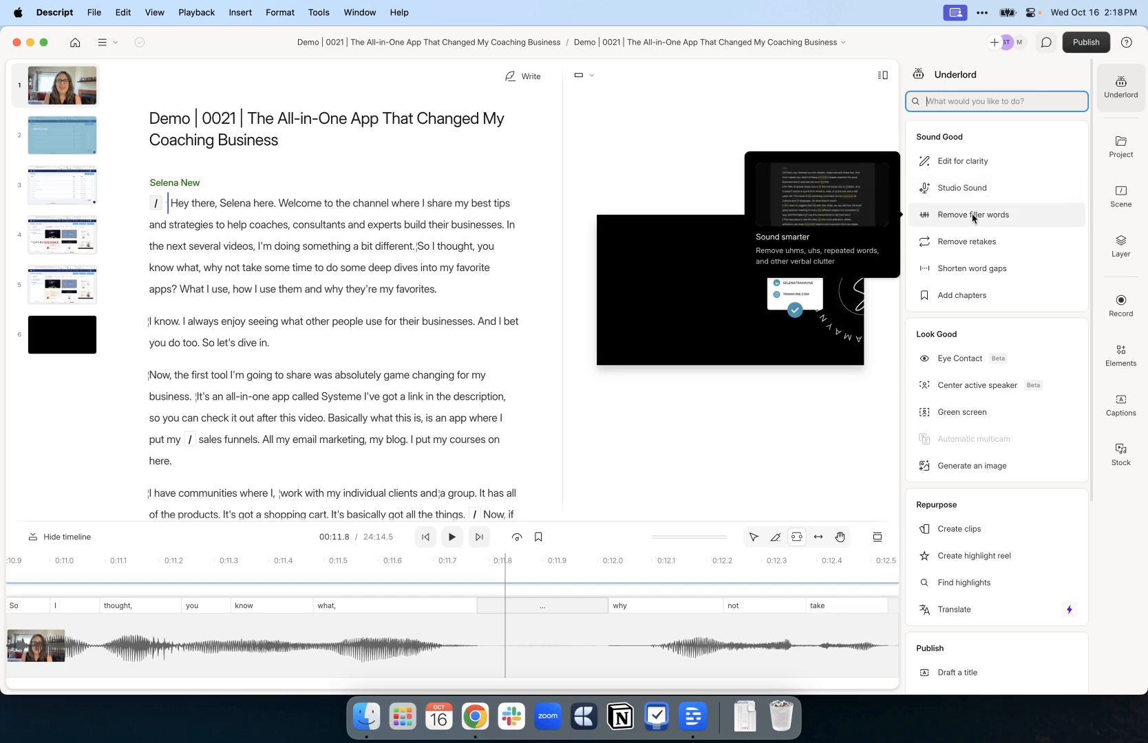
Review the All filler words list, then close it and the filler-word search without removing anything
left_click(969, 218)
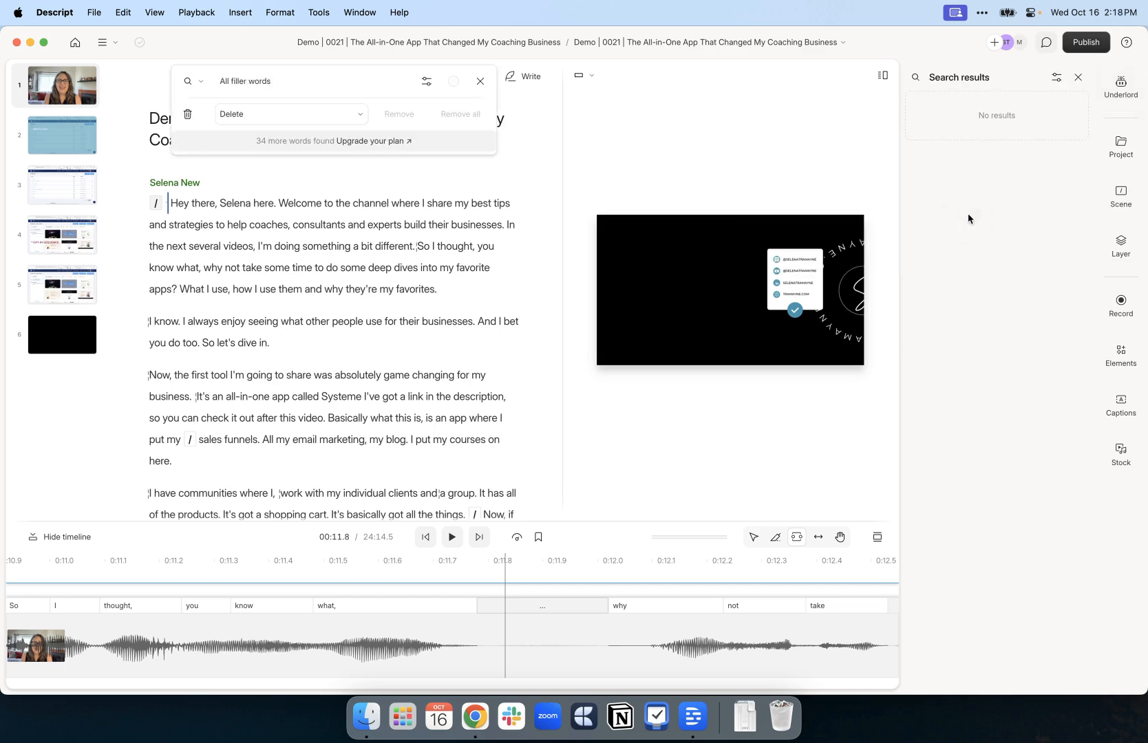
left_click(380, 80)
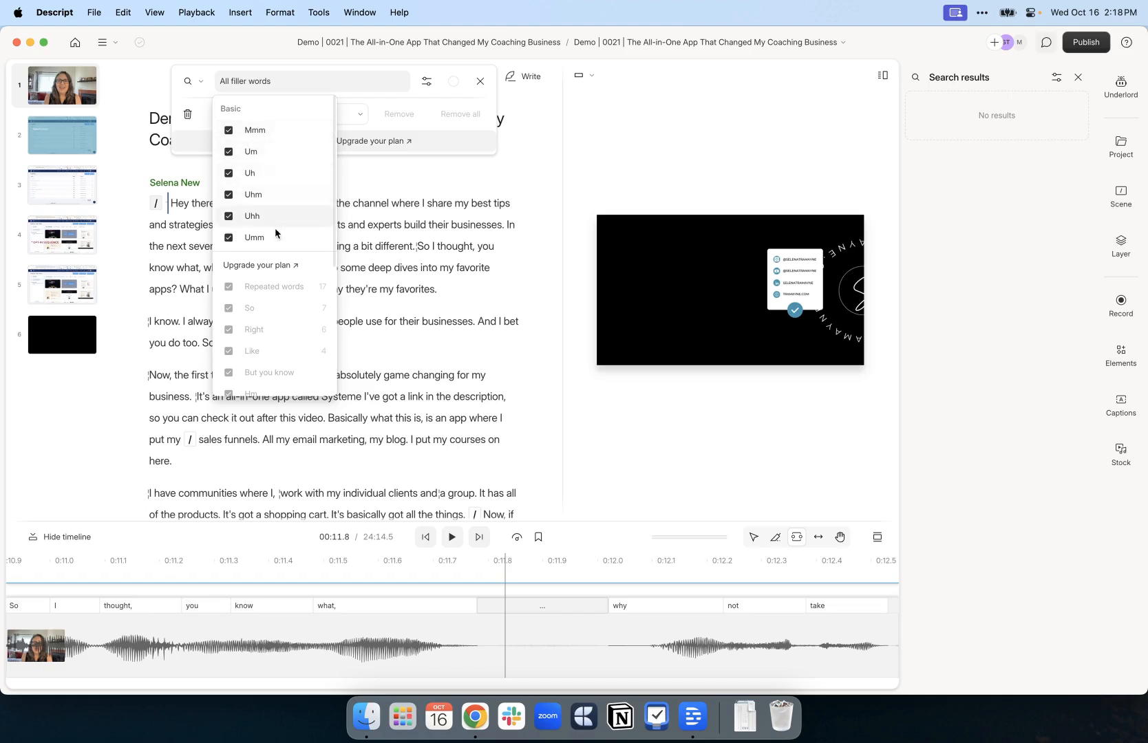
scroll(278, 255, "down", 4)
scroll(277, 258, "down", 2)
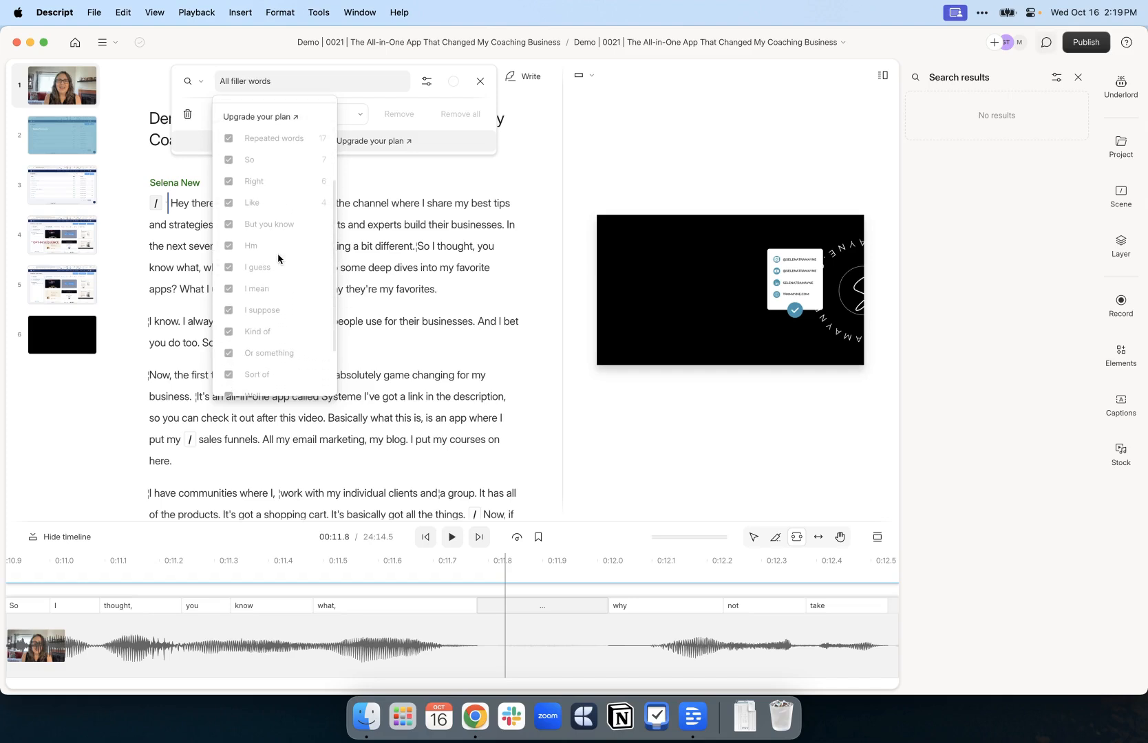
scroll(278, 255, "down", 1)
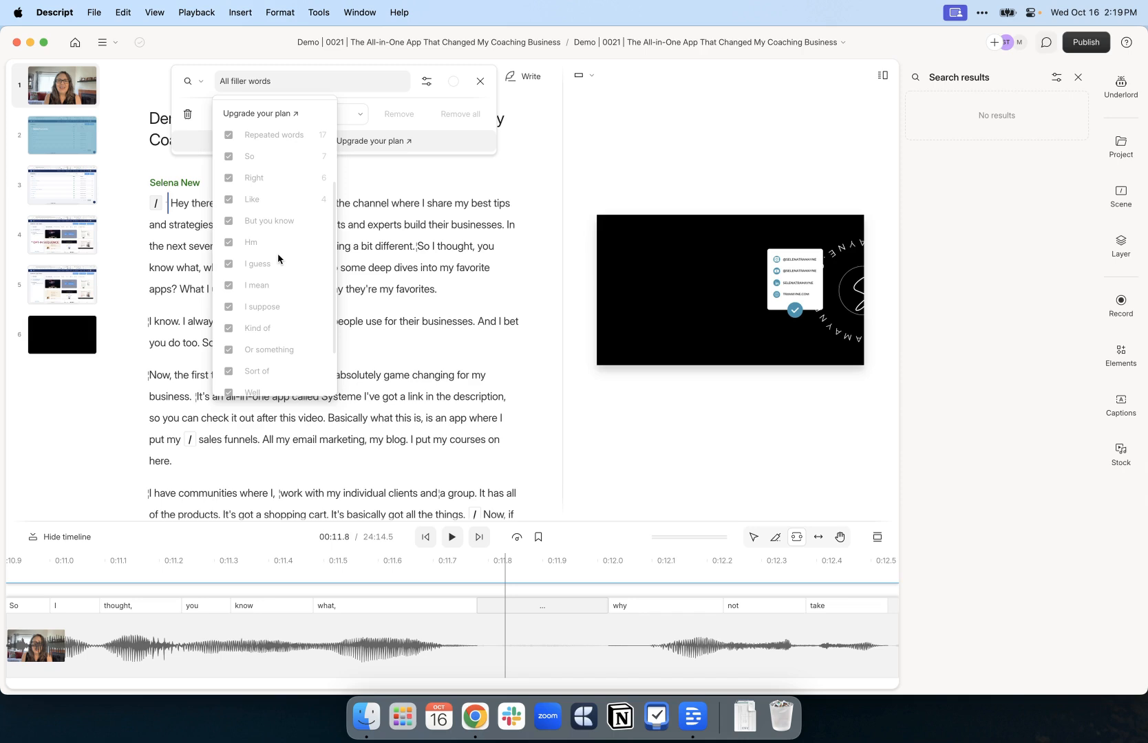
scroll(278, 258, "down", 2)
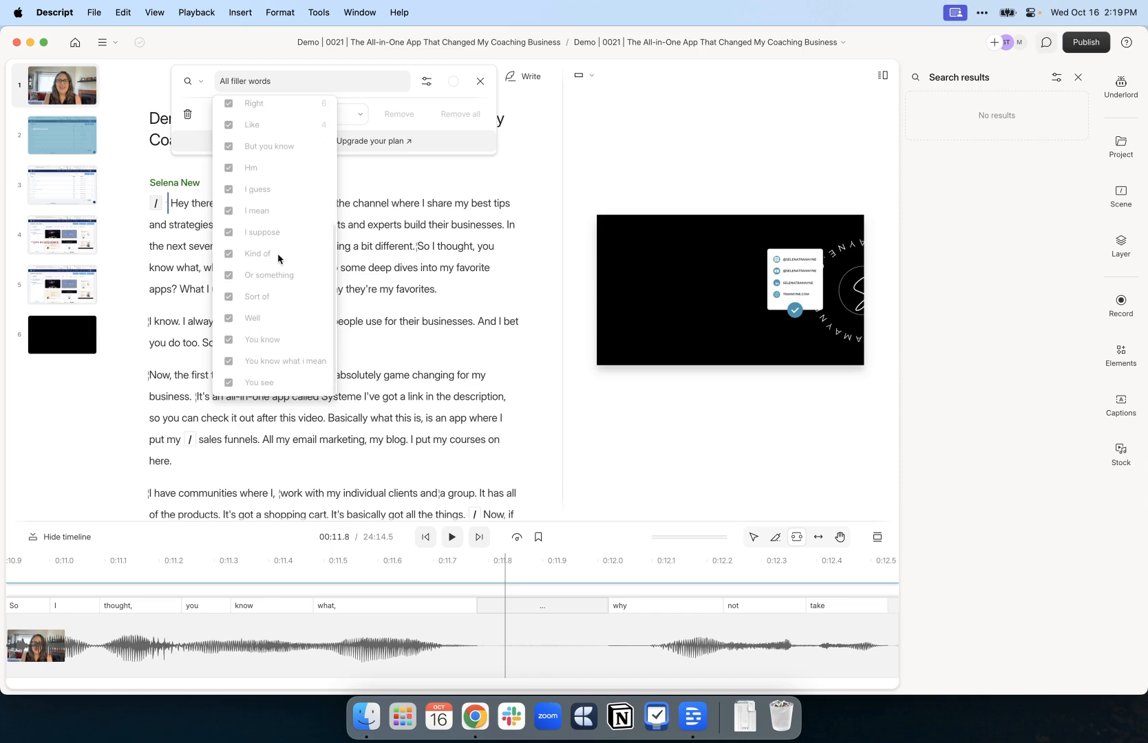
scroll(278, 257, "up", 6)
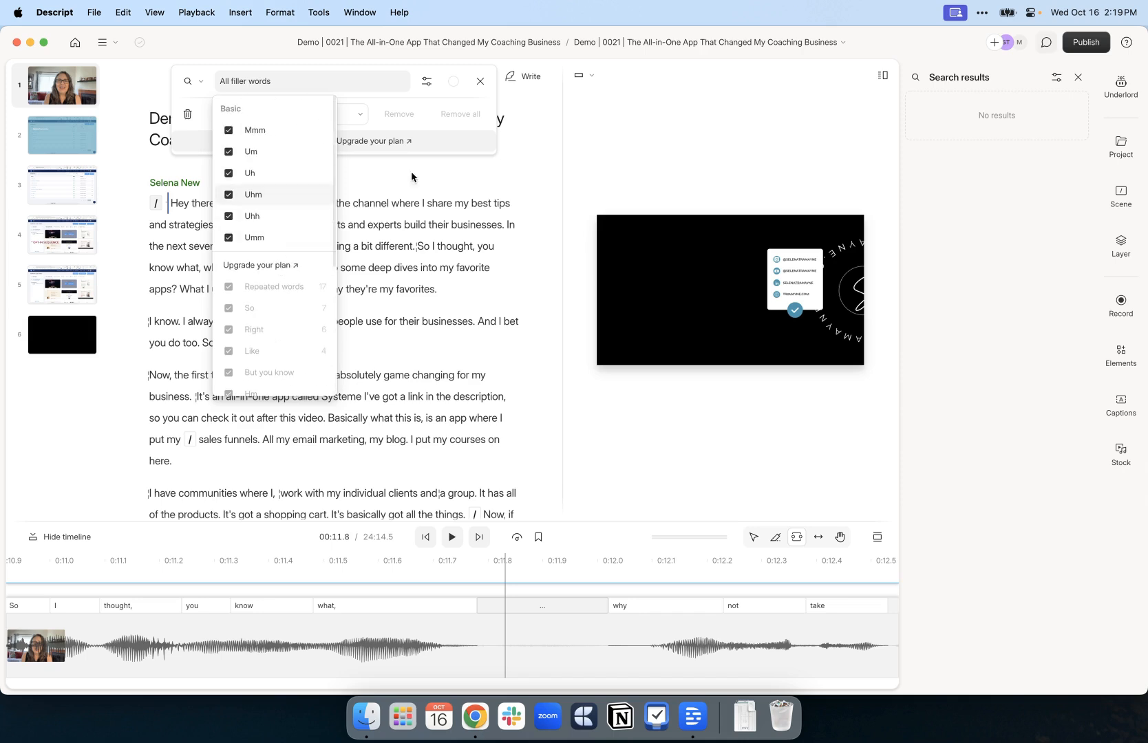
left_click(481, 83)
left_click(481, 83)
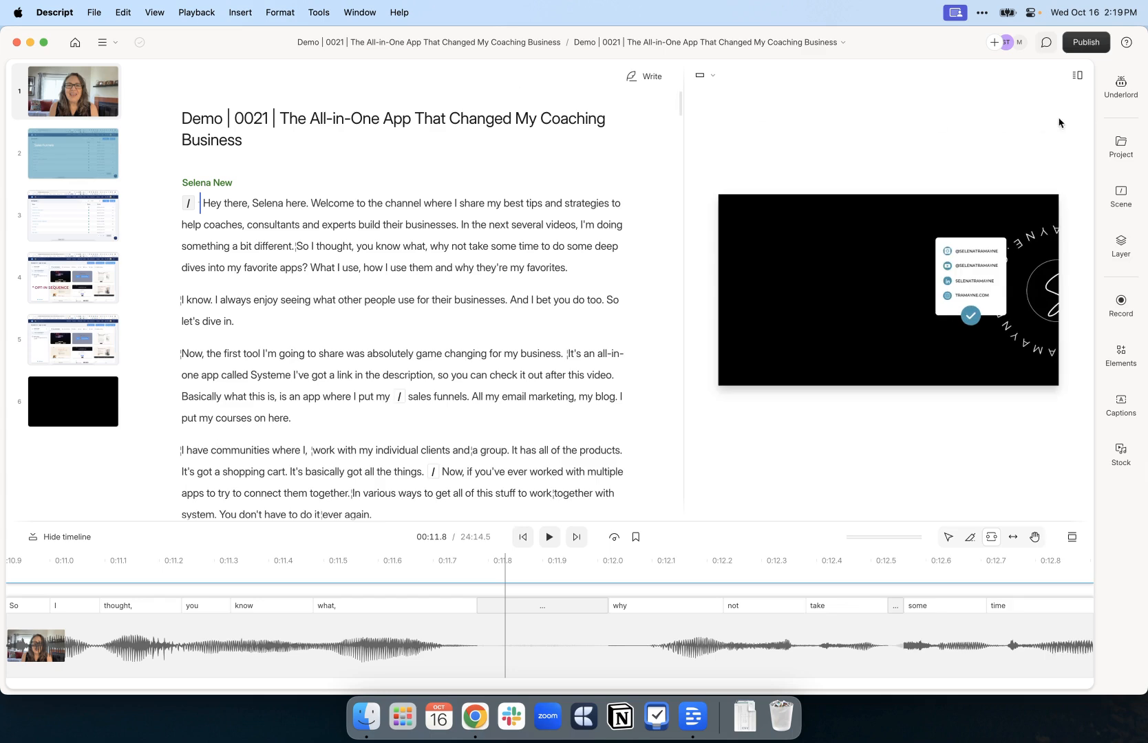
Search for word gaps of 1 s or more, view the six results, and close the search
left_click(1120, 88)
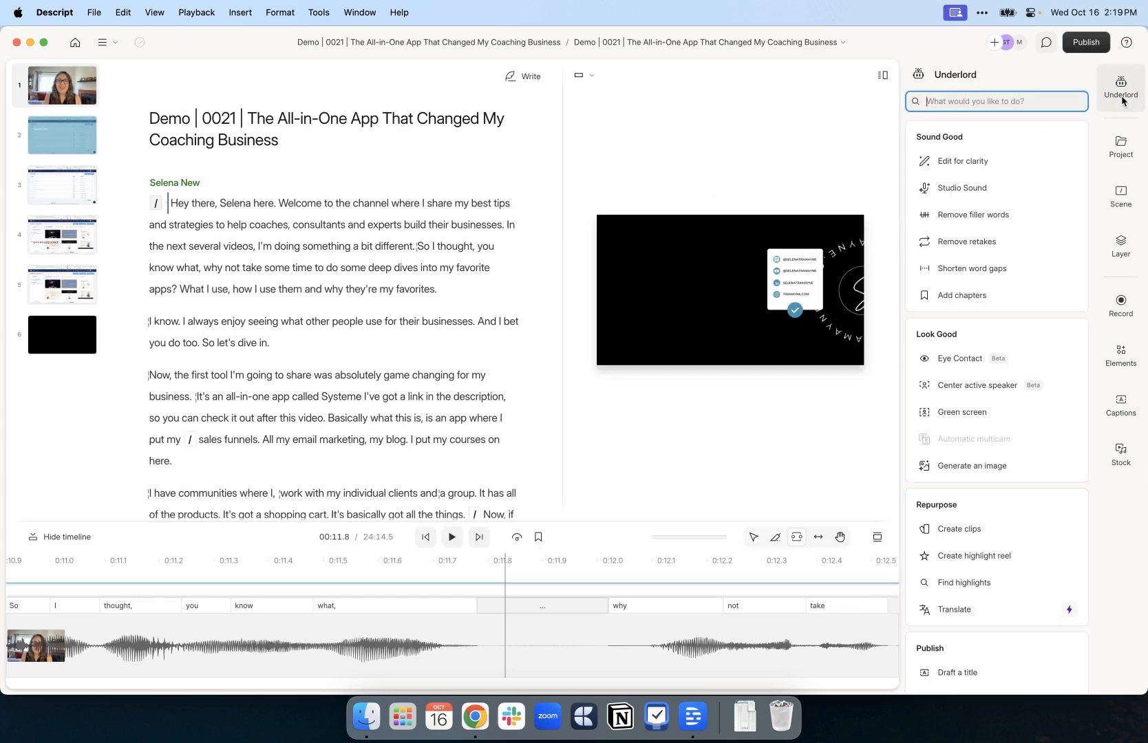
left_click(972, 268)
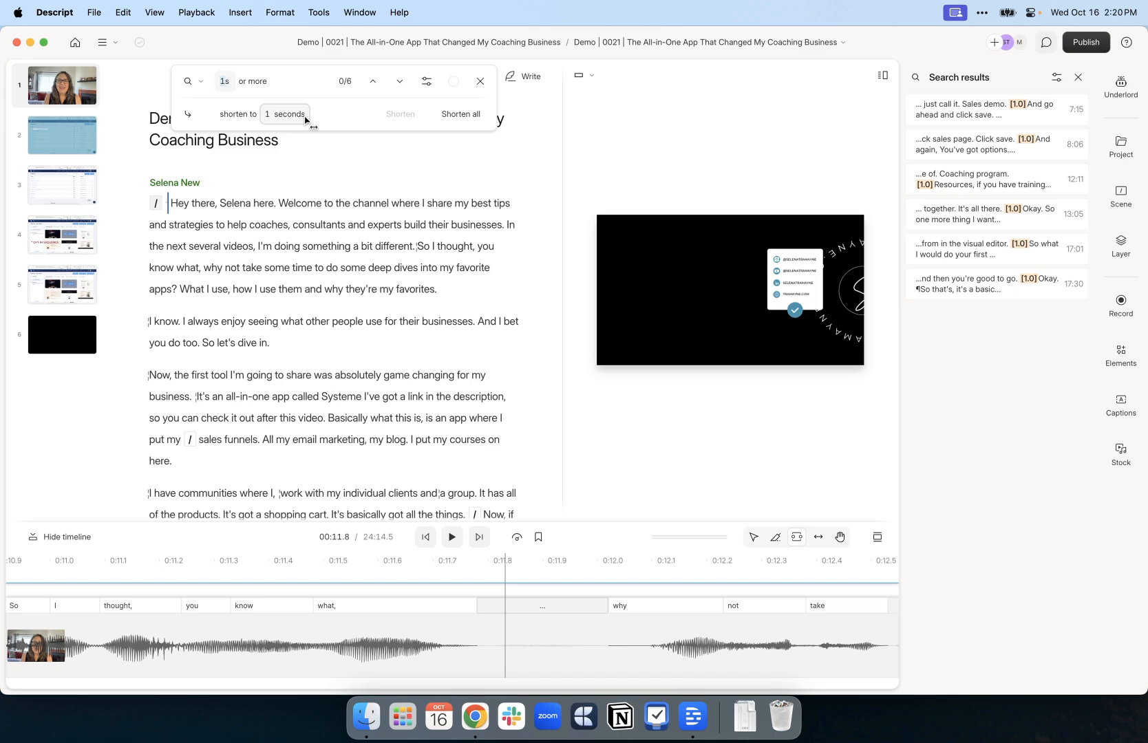
left_click(481, 82)
scroll(1020, 265, "down", 2)
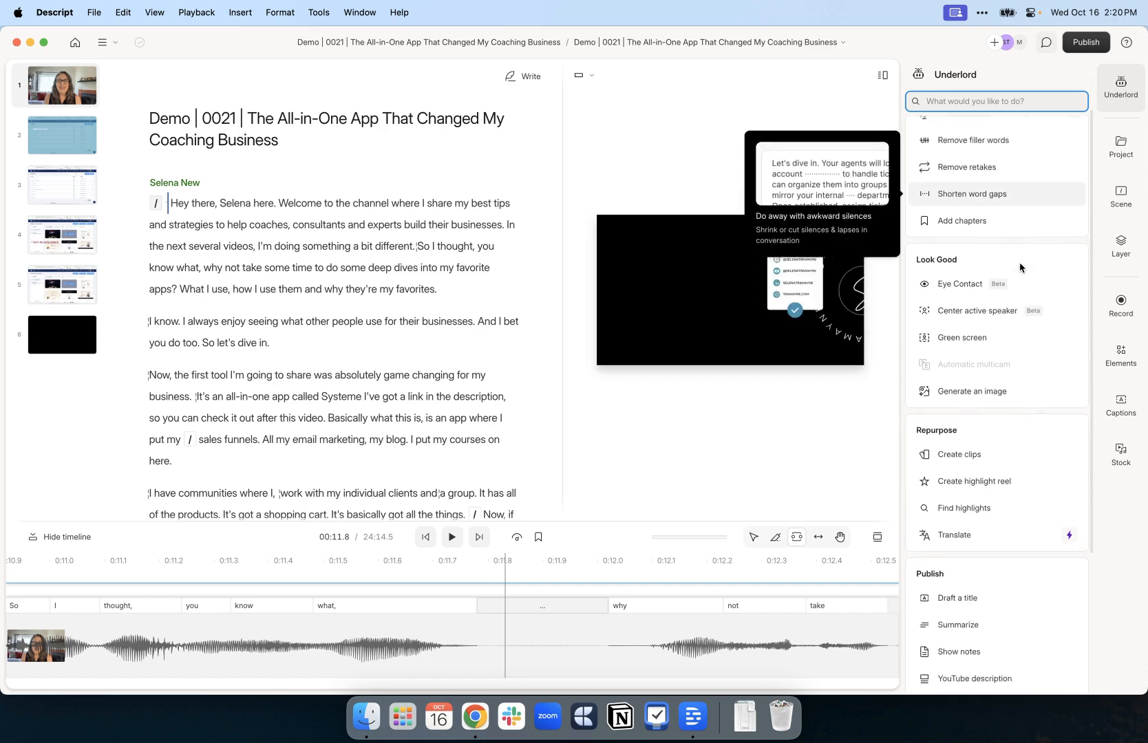
scroll(1009, 217, "down", 2)
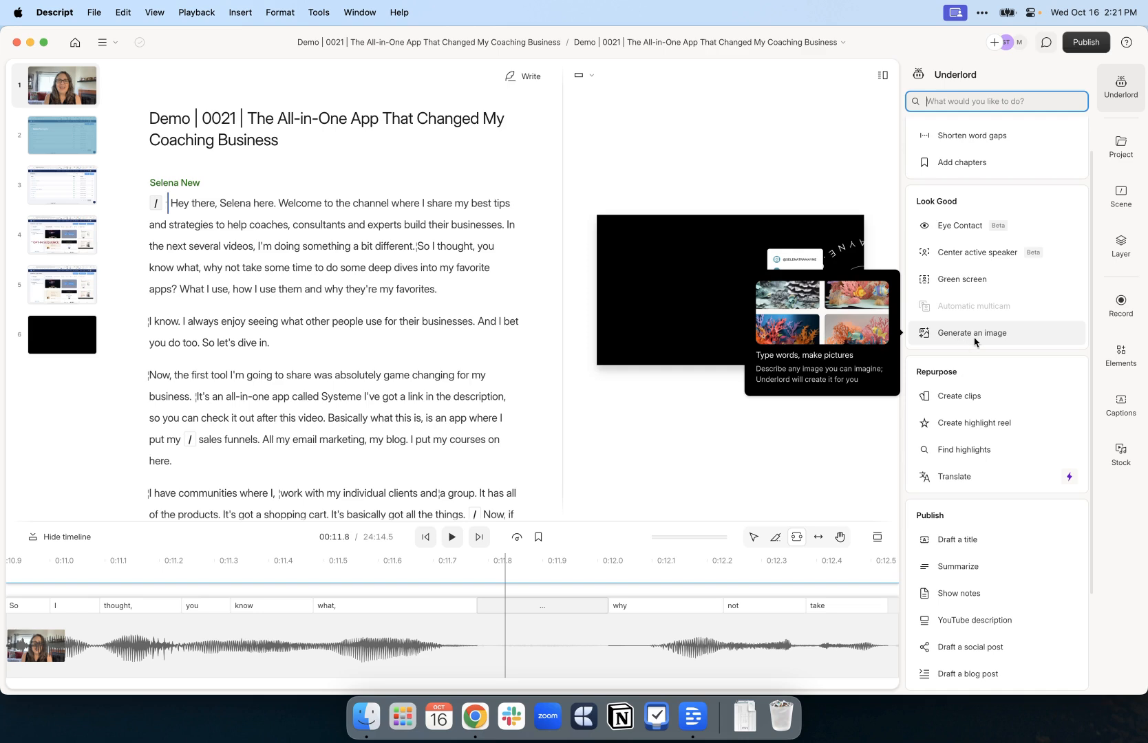
scroll(1000, 343, "down", 2)
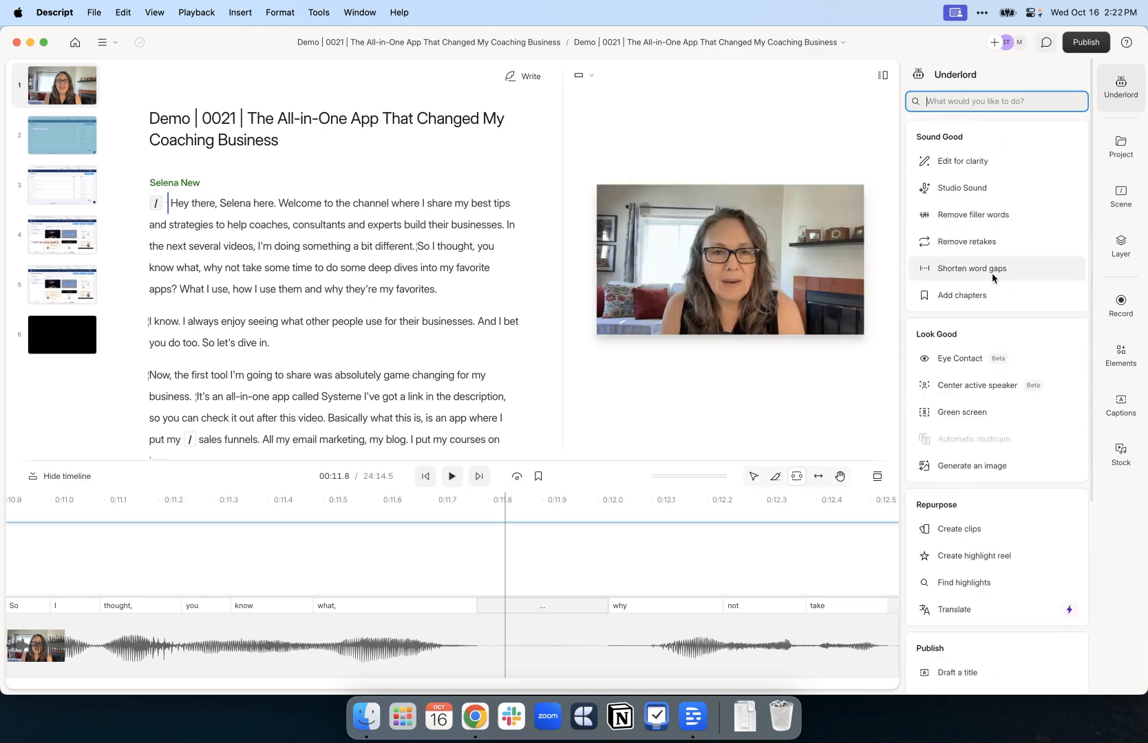
scroll(993, 276, "down", 3)
scroll(974, 303, "down", 3)
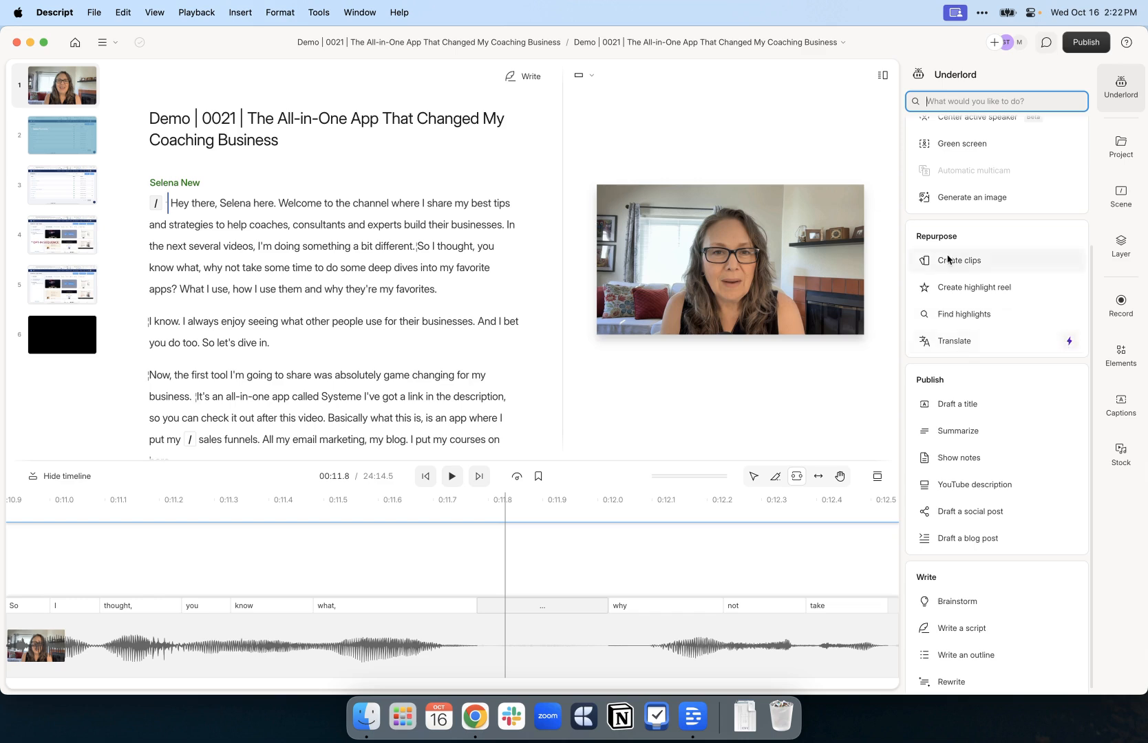
mouse_move(961, 267)
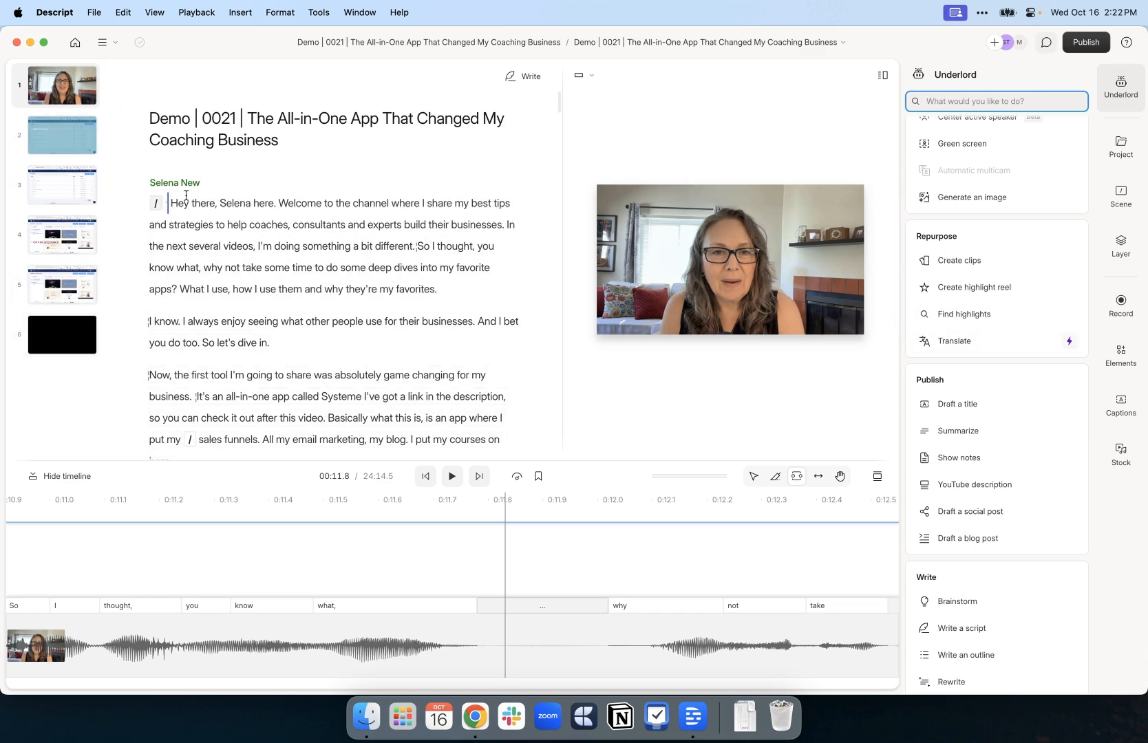
Browse 1 Current > YouTube Vides, Shorts & Reels > 0016 | Build Evergreen Assets and open its project
left_click(75, 42)
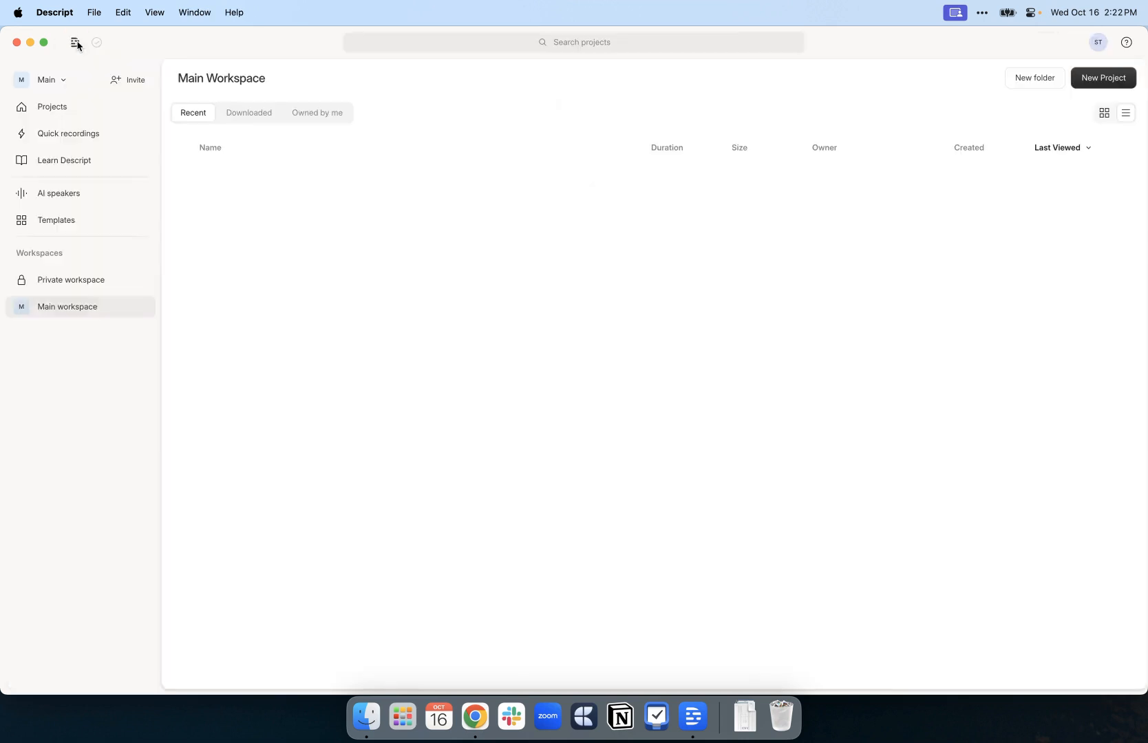
left_click(303, 78)
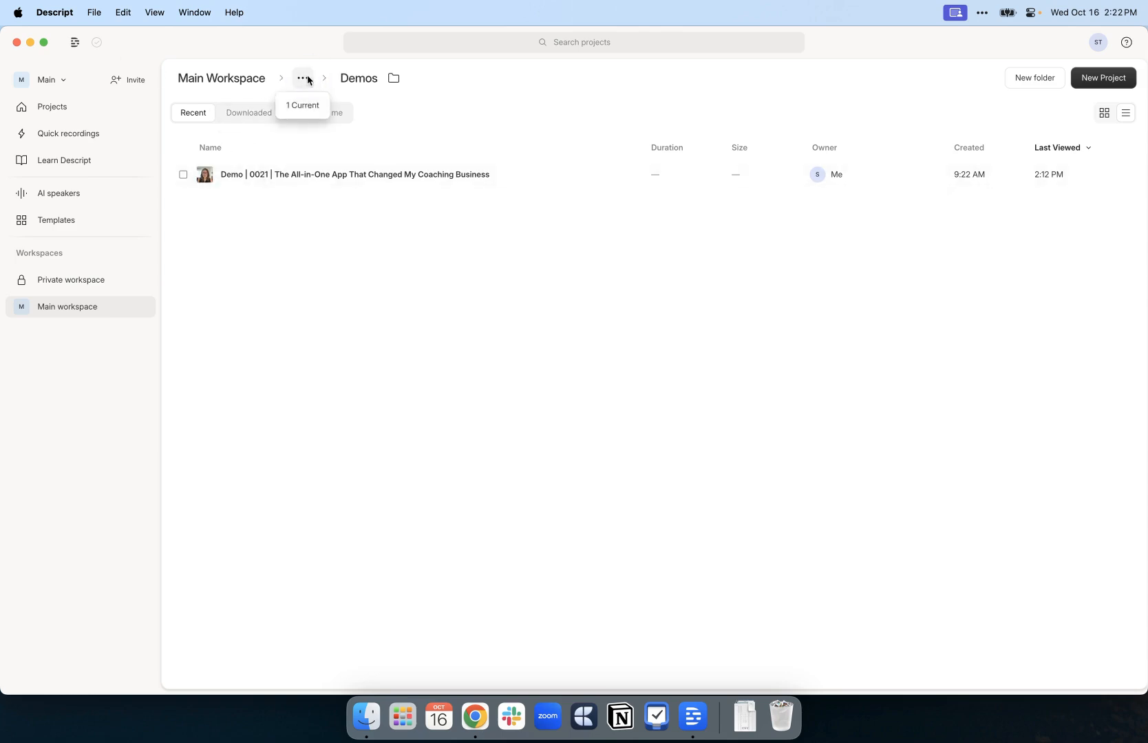
left_click(304, 107)
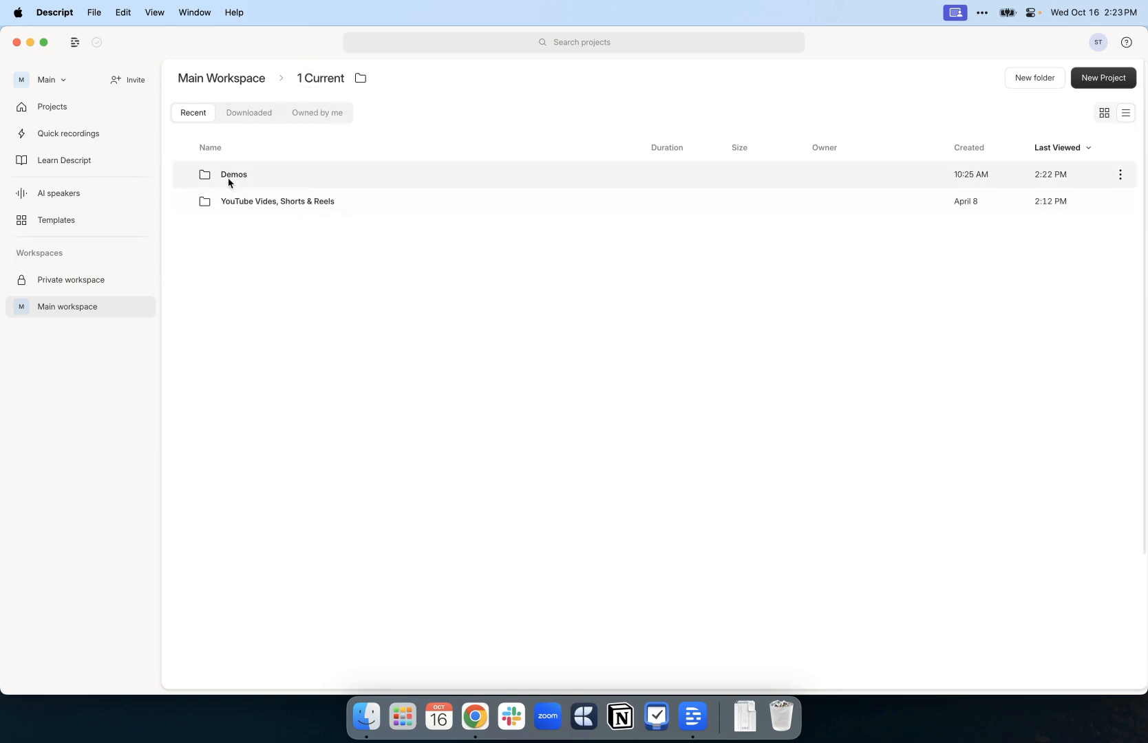
left_click(251, 202)
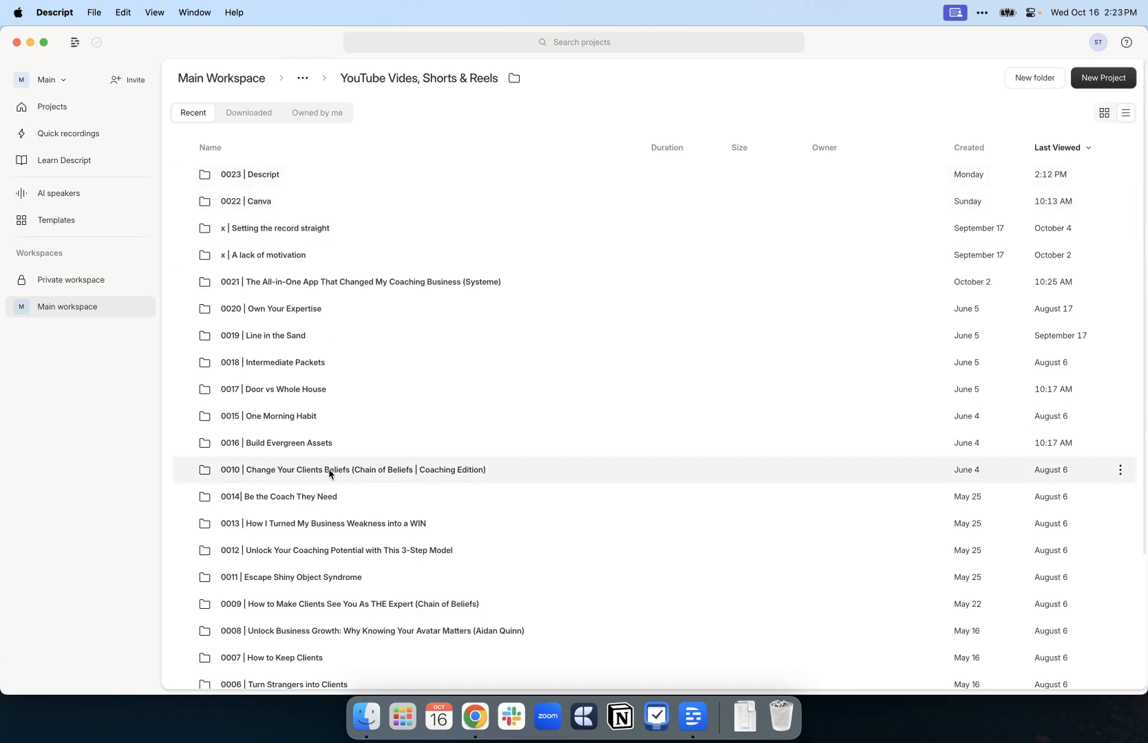
left_click(282, 450)
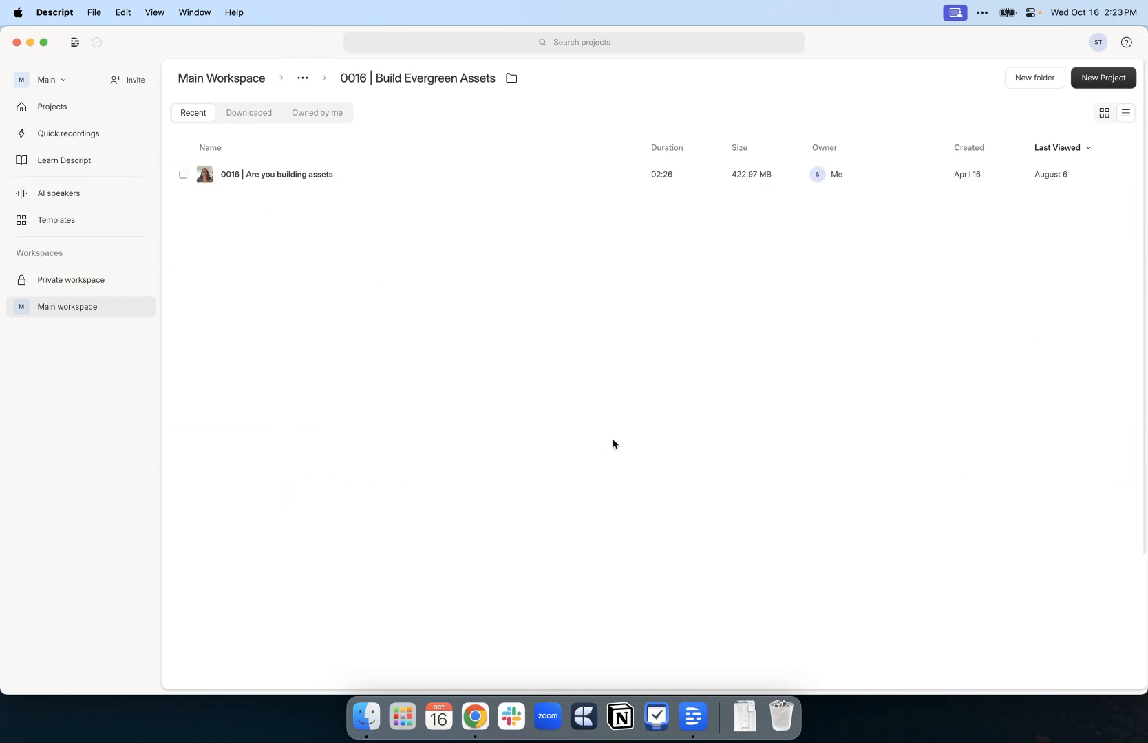
left_click(249, 178)
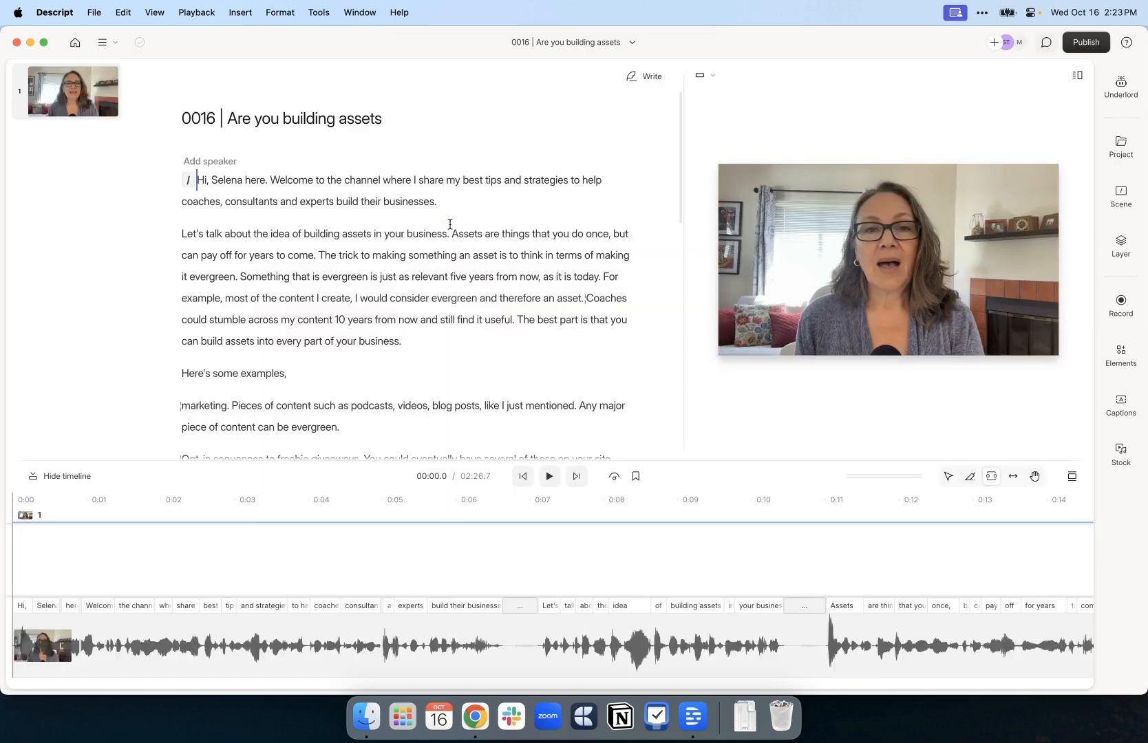
Start Underlord's Create clips tool
left_click(1121, 89)
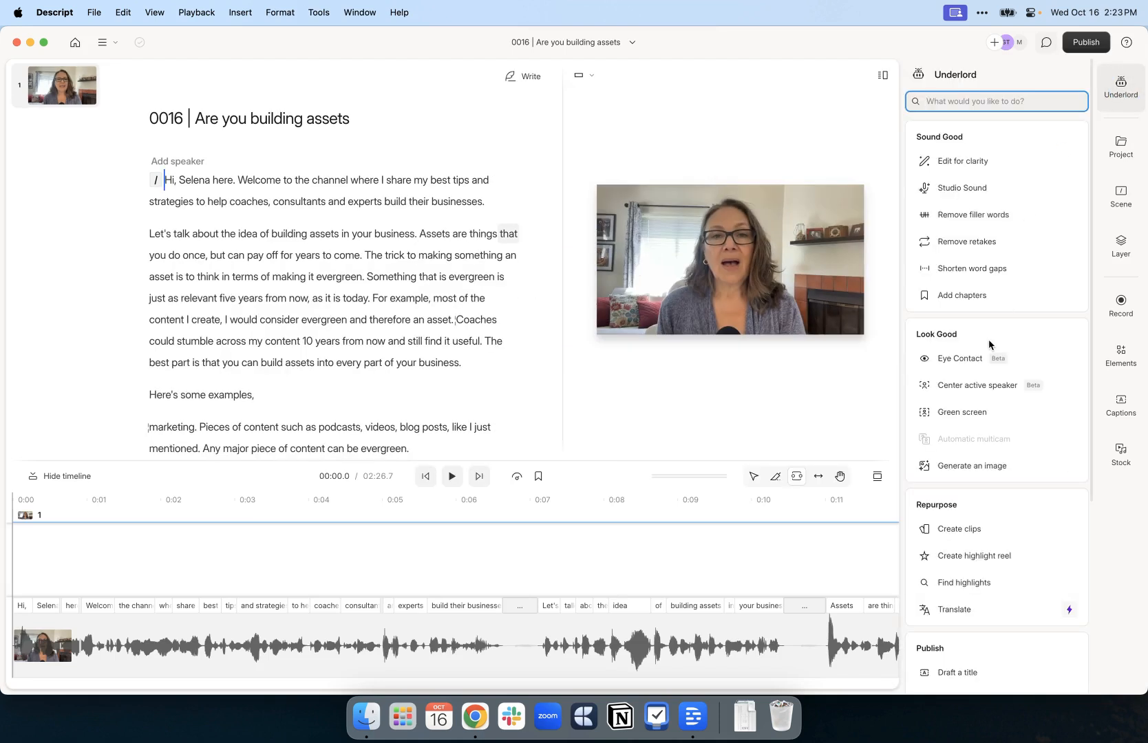
scroll(988, 339, "down", 10)
left_click(953, 249)
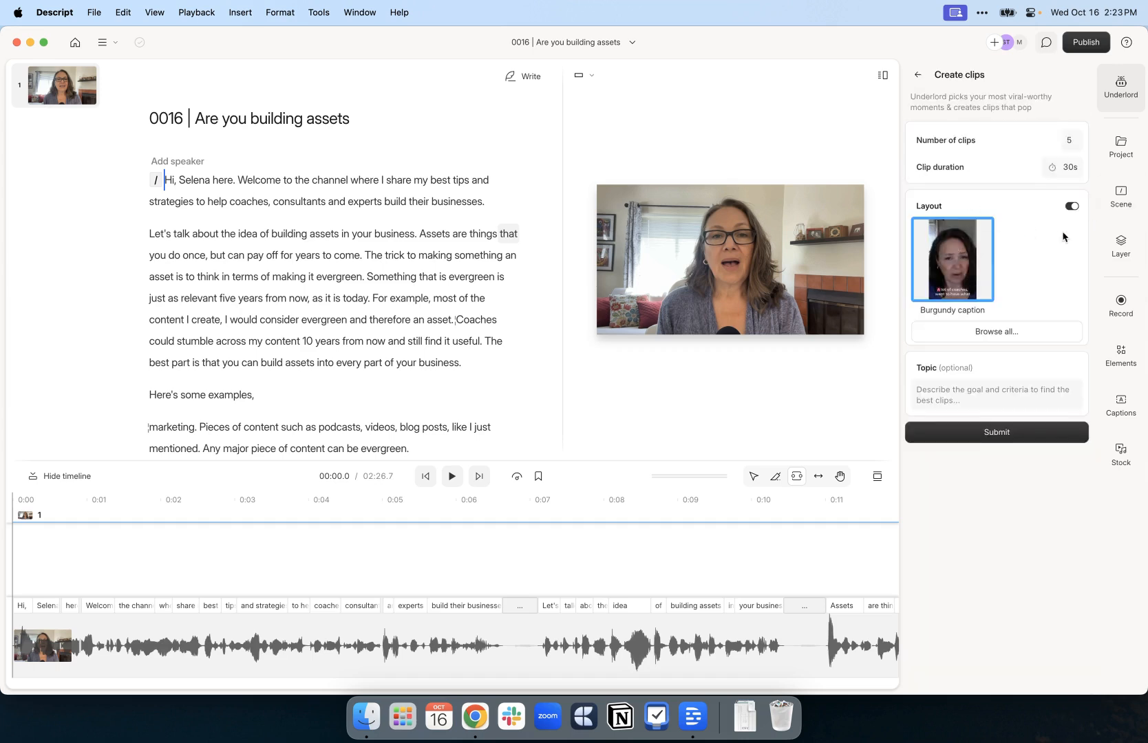
Pick the private Burgundy caption layout and start generating five 30 s clips
left_click(997, 331)
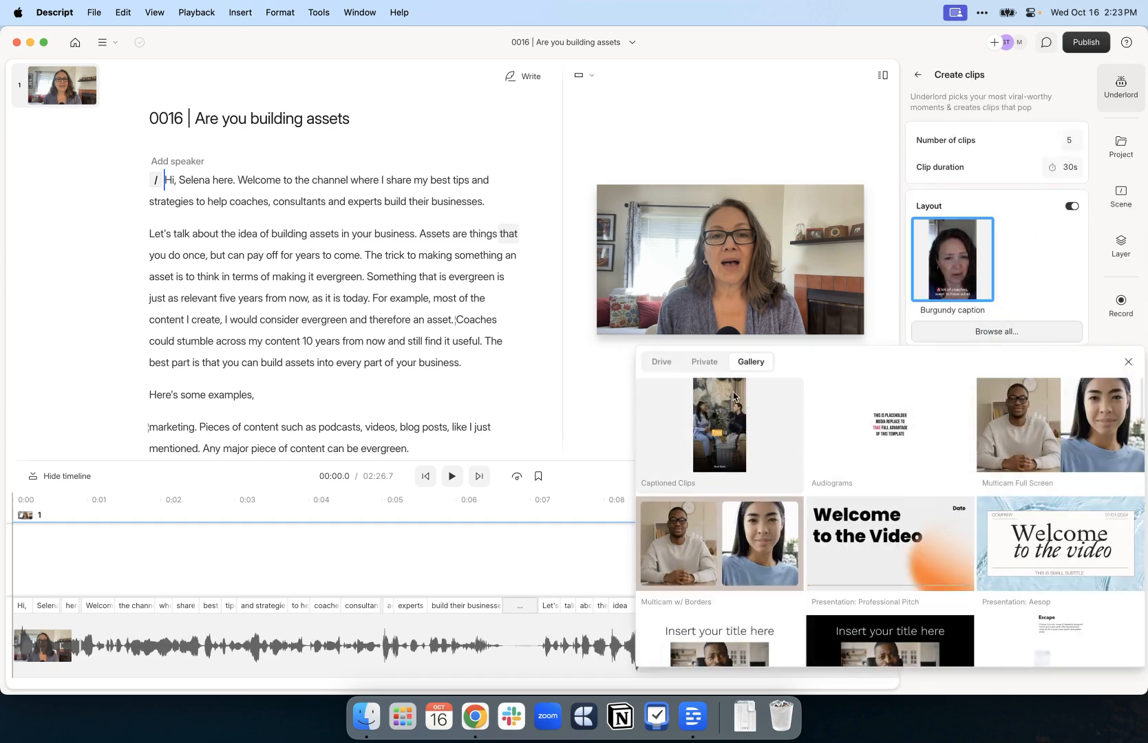
left_click(728, 458)
scroll(760, 458, "down", 10)
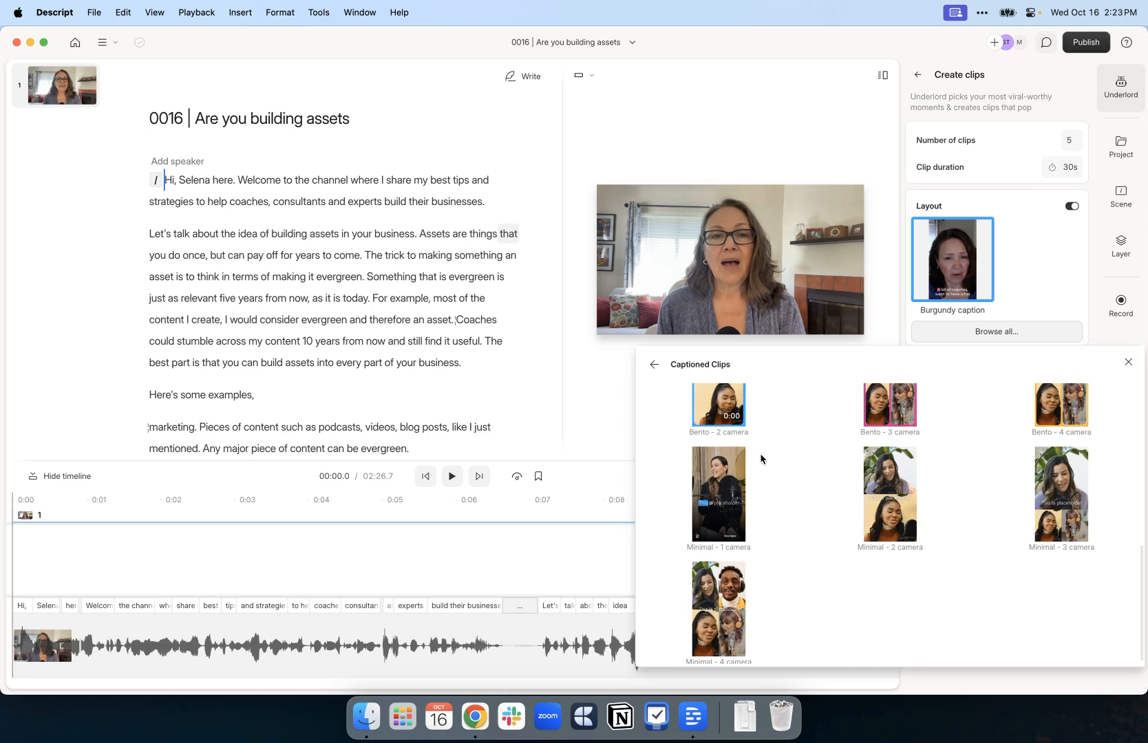
scroll(761, 459, "up", 10)
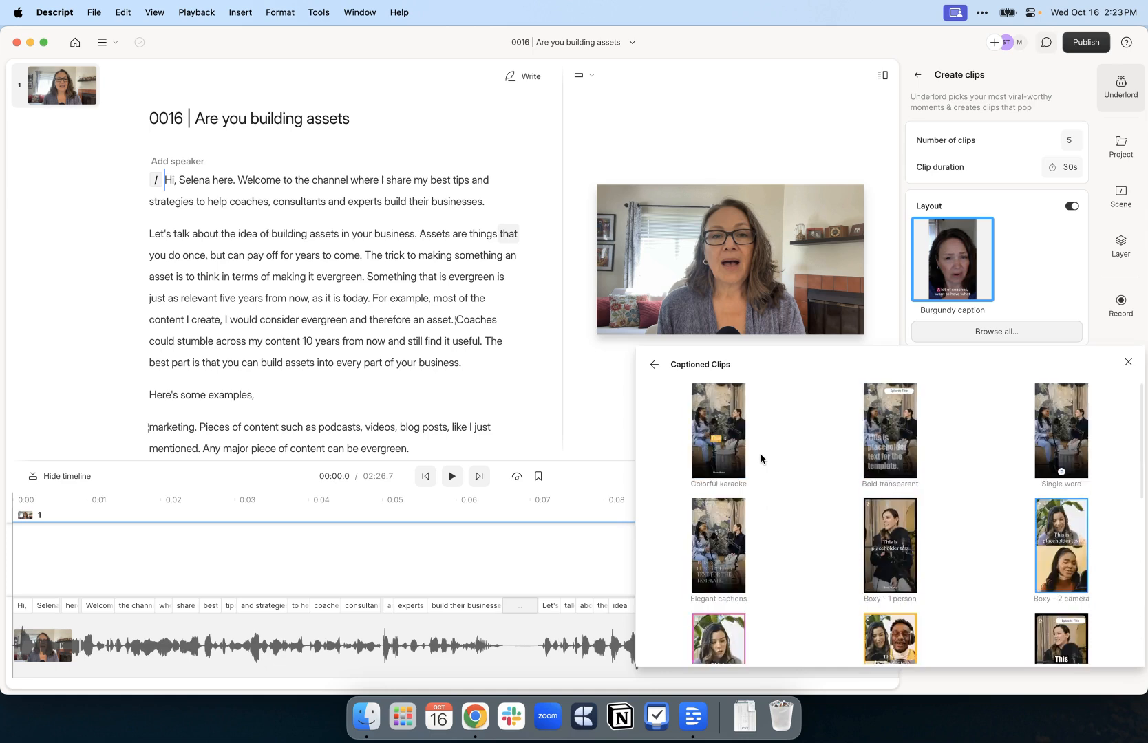
left_click(653, 364)
left_click(703, 362)
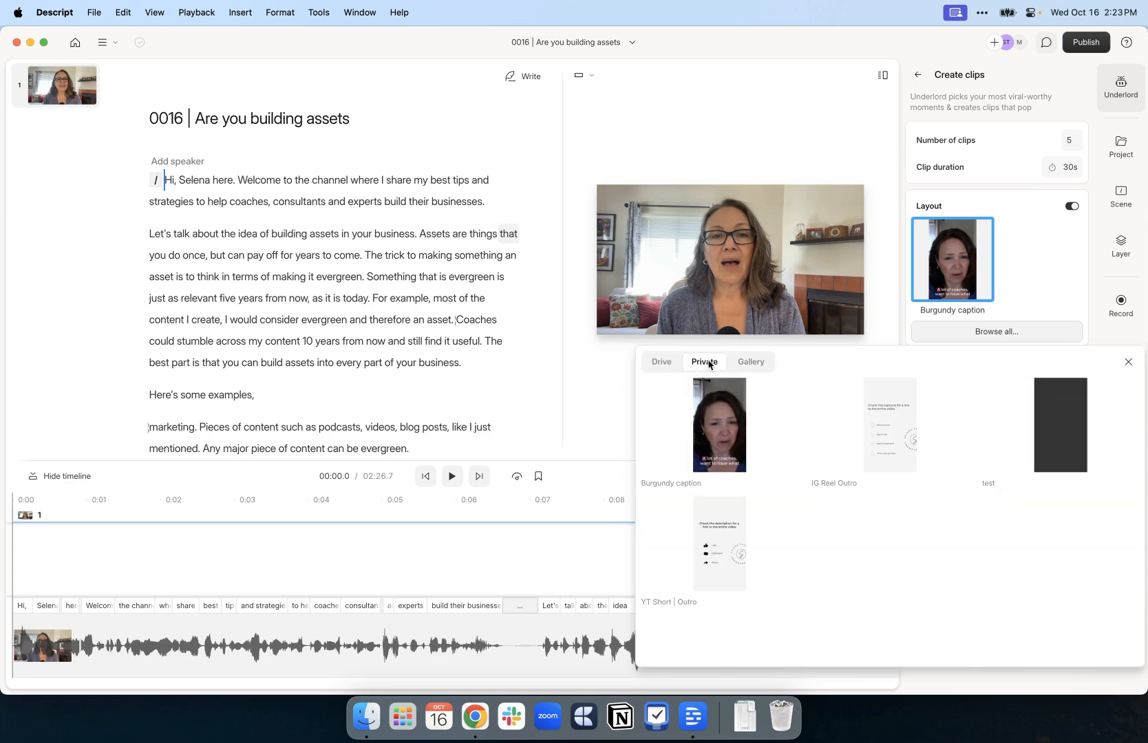
left_click(723, 454)
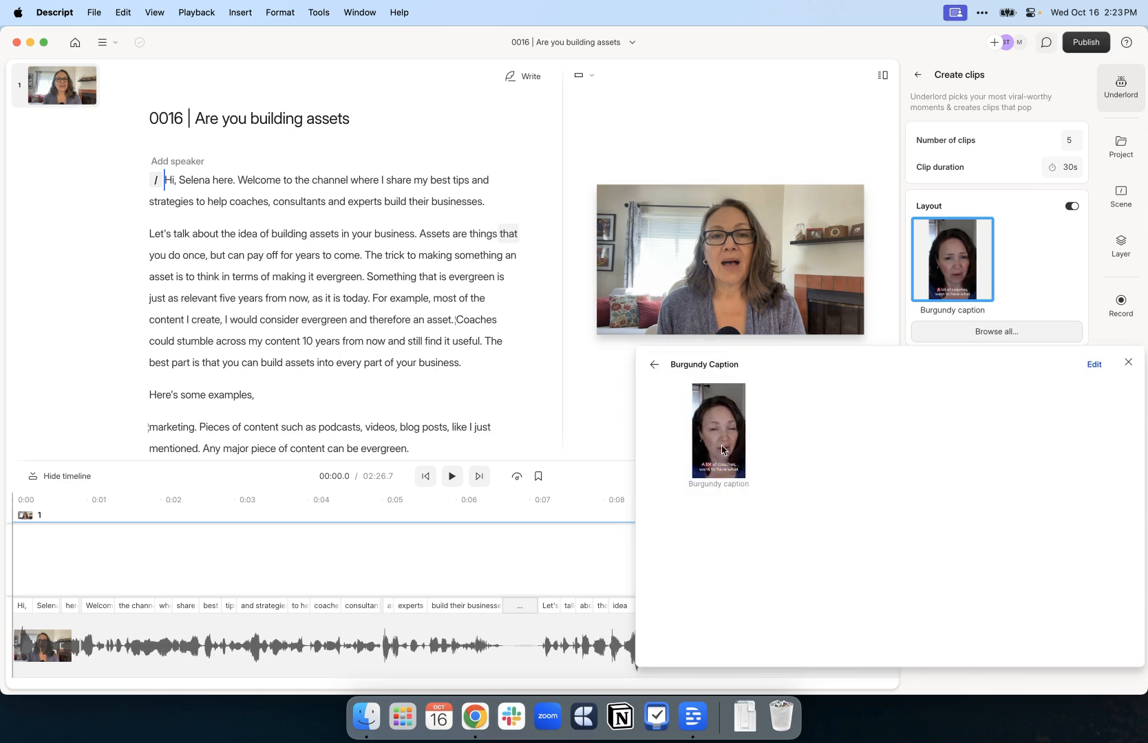
left_click(720, 449)
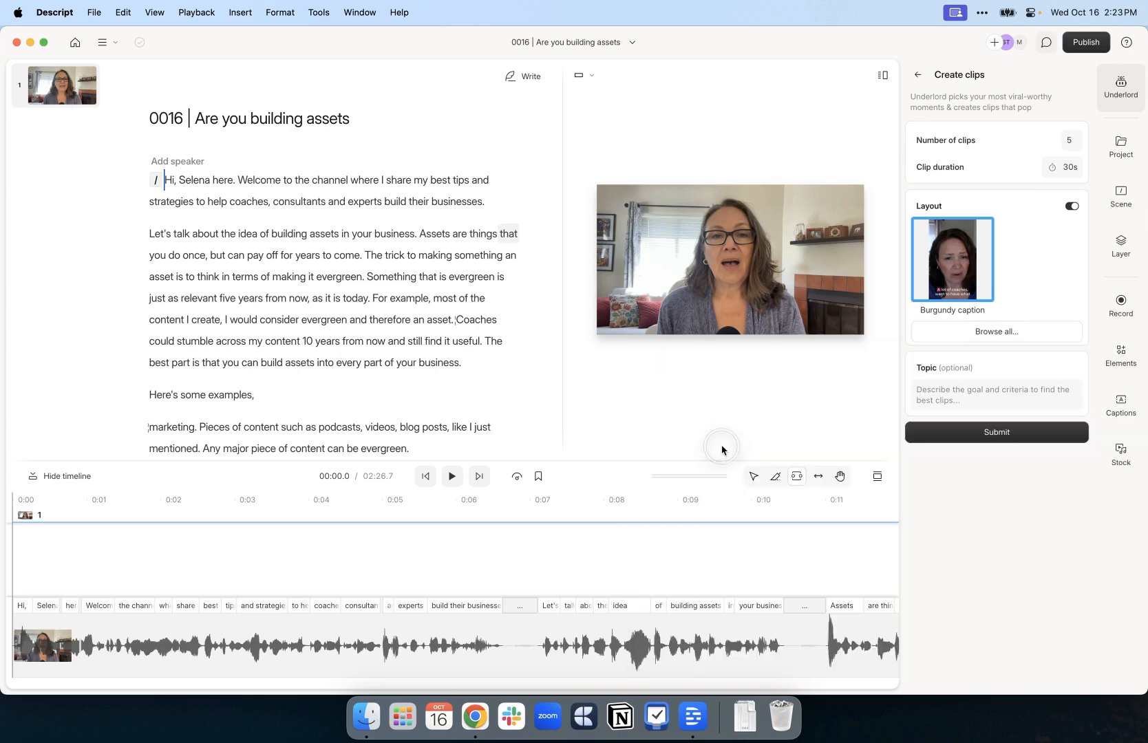
left_click(1000, 437)
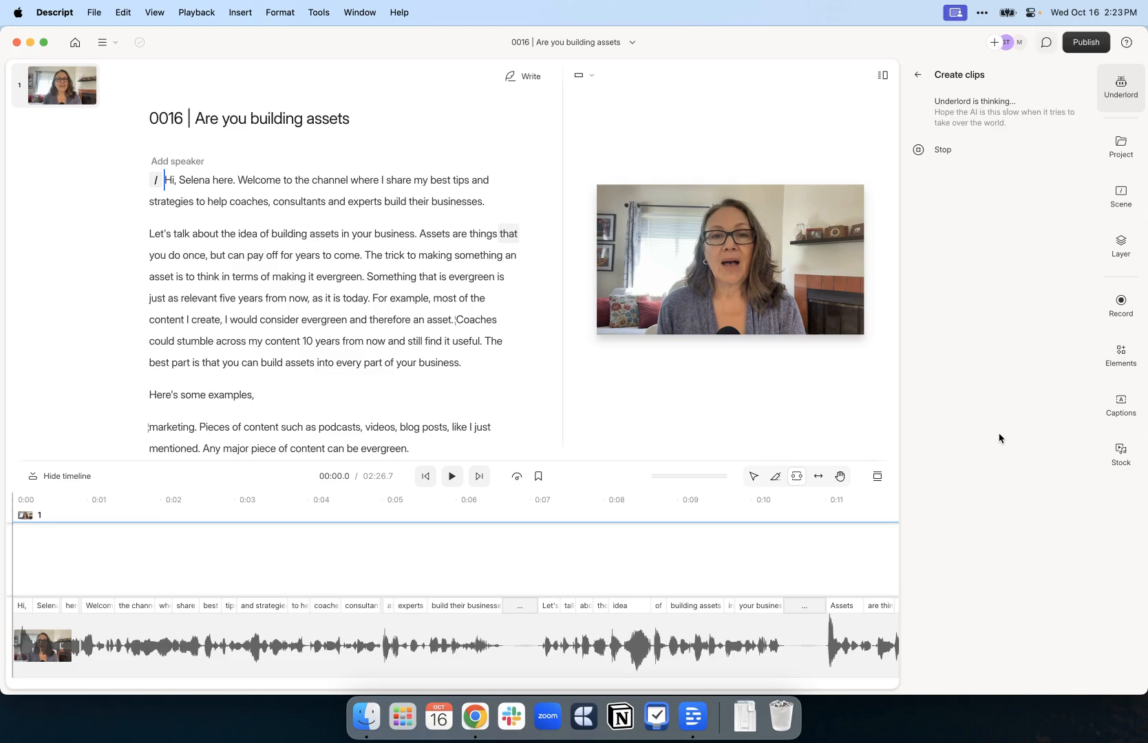
Preview the first clip, 'Unlock the Secret to Long-Term Business Success', from 'for years', then exit it
left_click(963, 183)
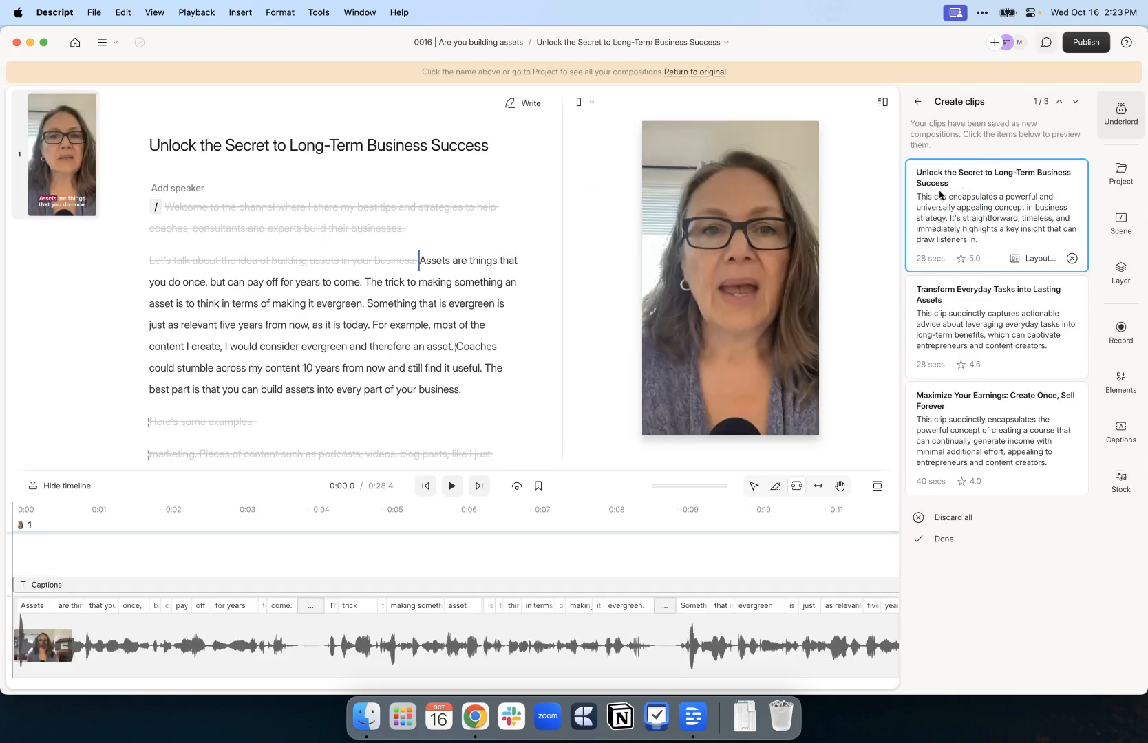
left_click(292, 281)
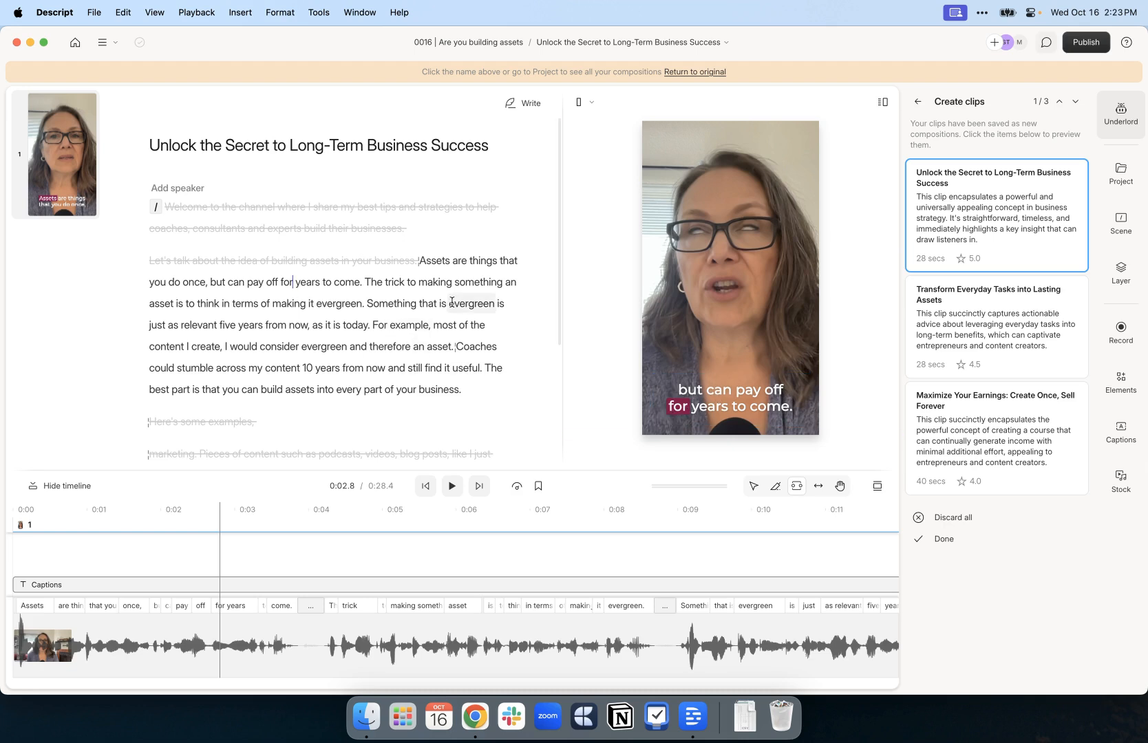
key("space")
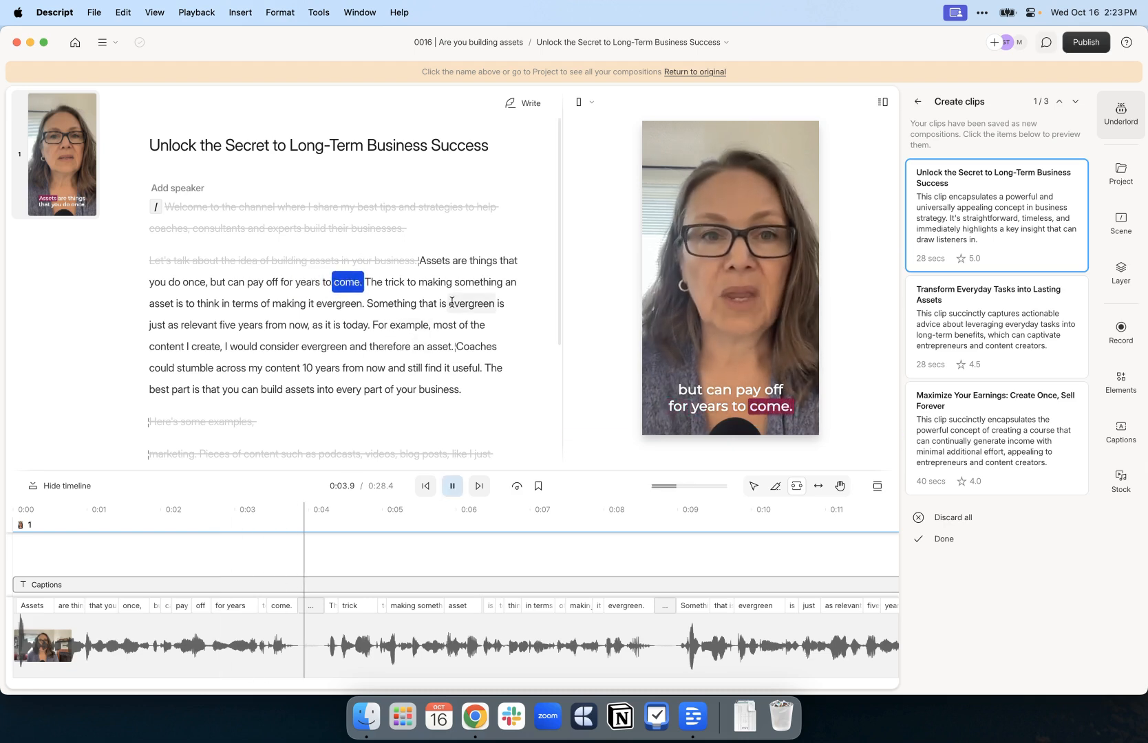
key("space")
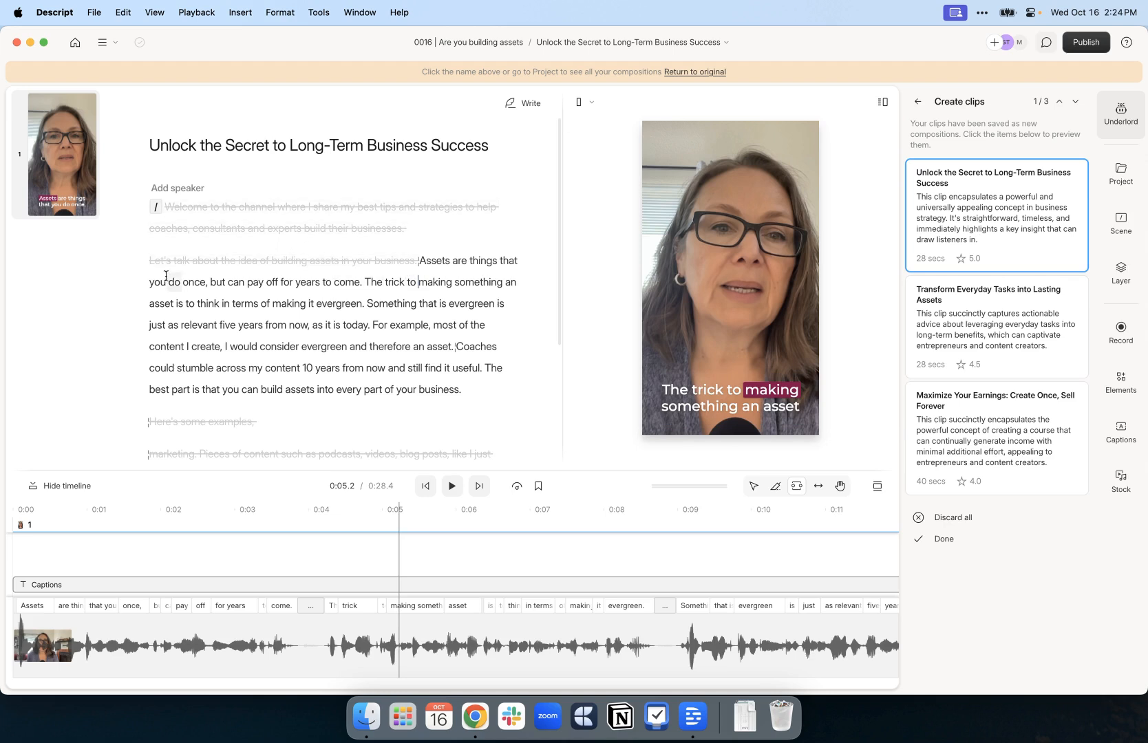
mouse_move(187, 203)
scroll(312, 185, "down", 4)
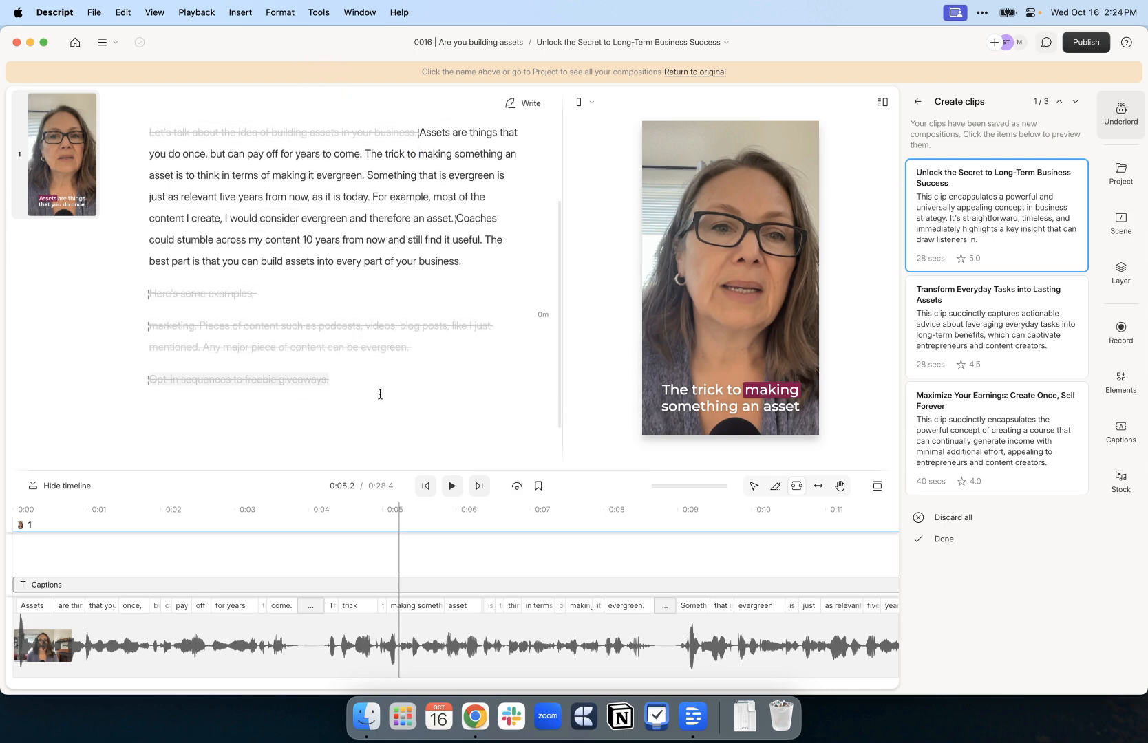
scroll(358, 256, "up", 4)
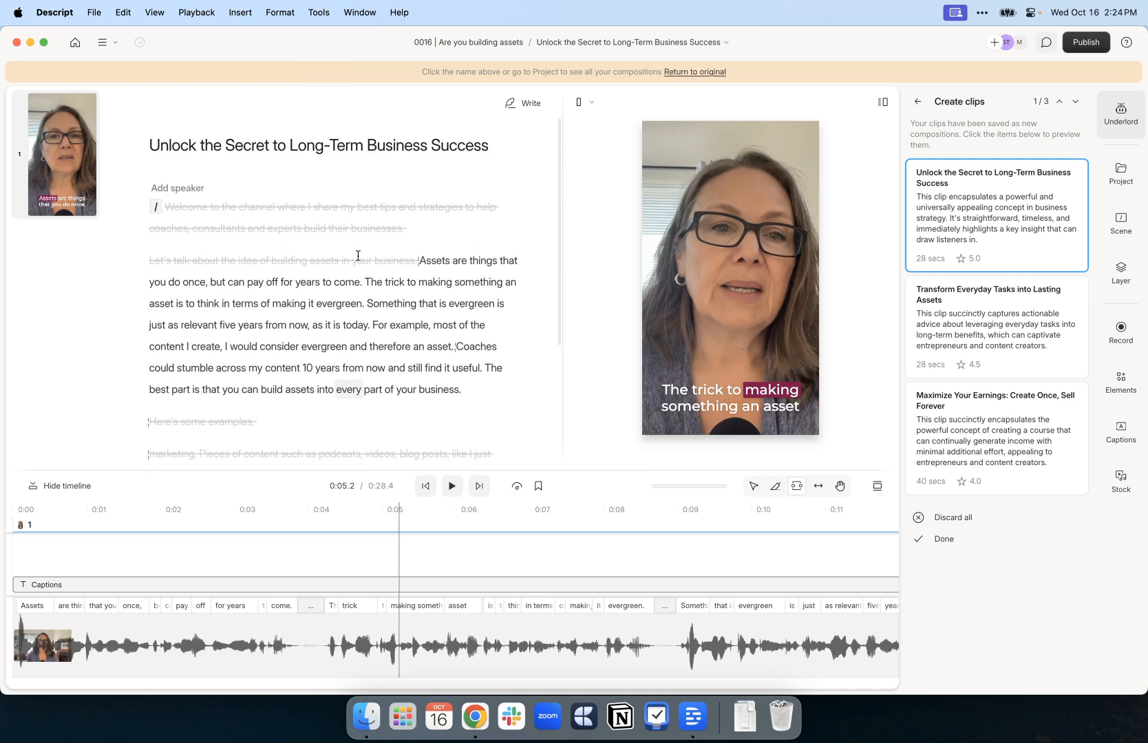
left_click(922, 103)
Go back to the full Underlord tool list and scroll down to the Publish section
left_click(915, 74)
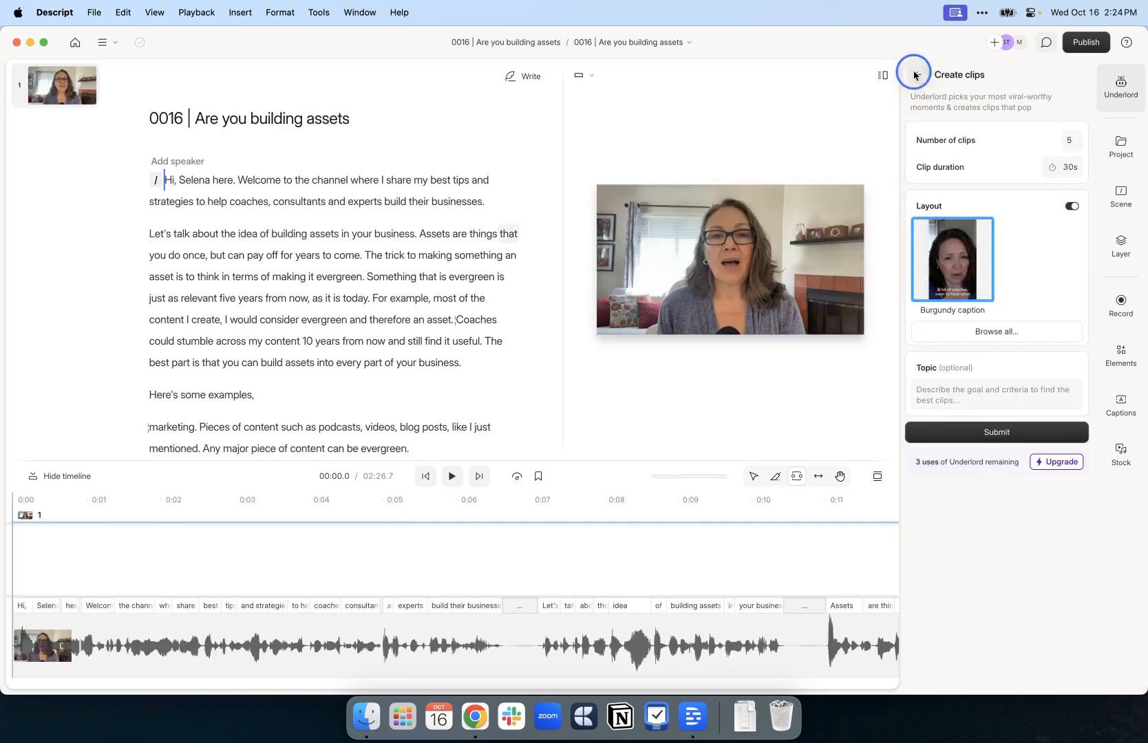
scroll(1024, 282, "down", 3)
scroll(1024, 277, "down", 2)
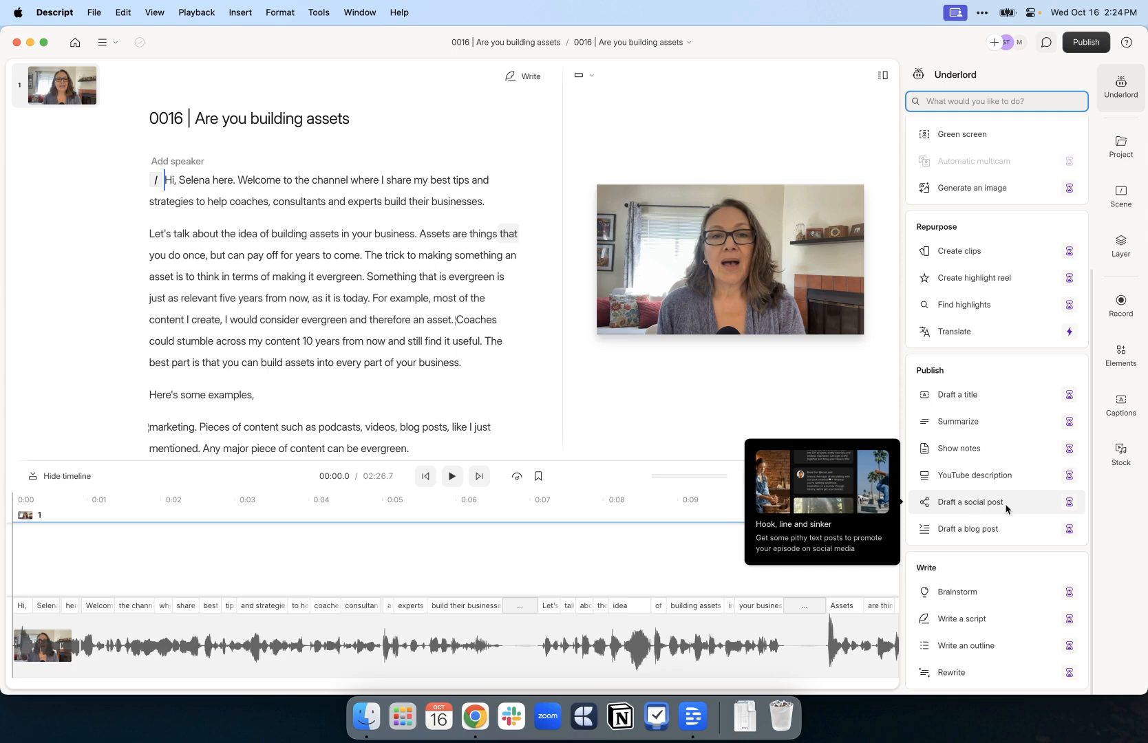
left_click(972, 530)
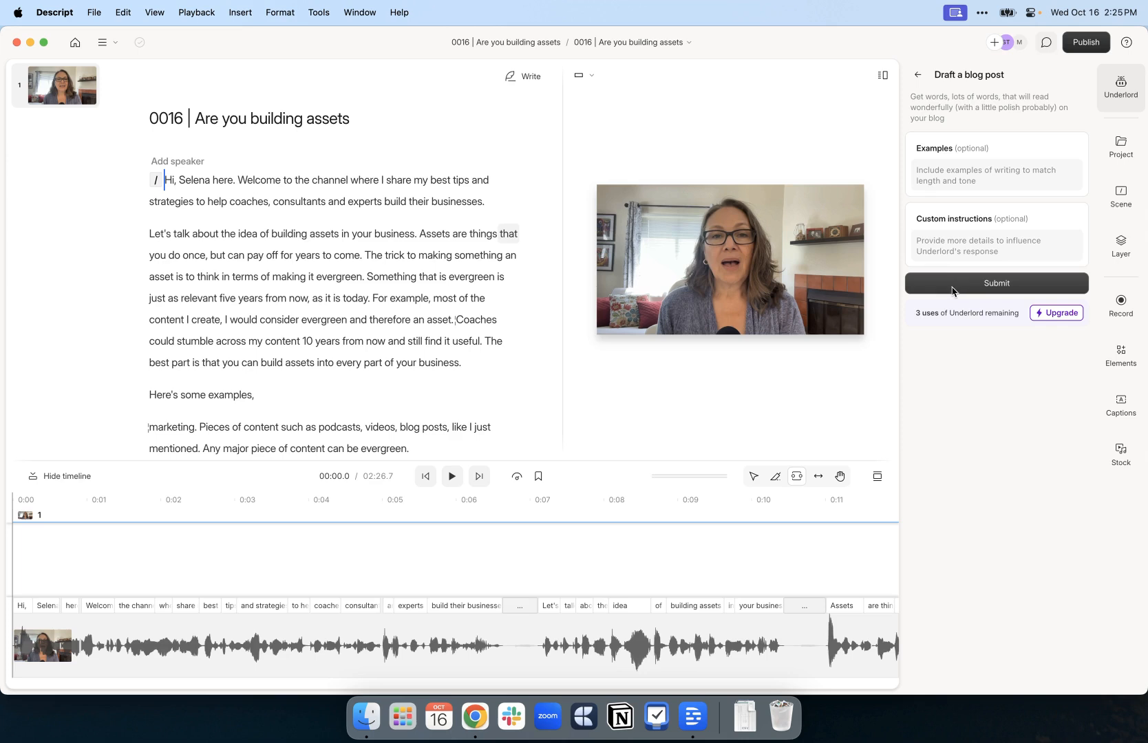
left_click(997, 285)
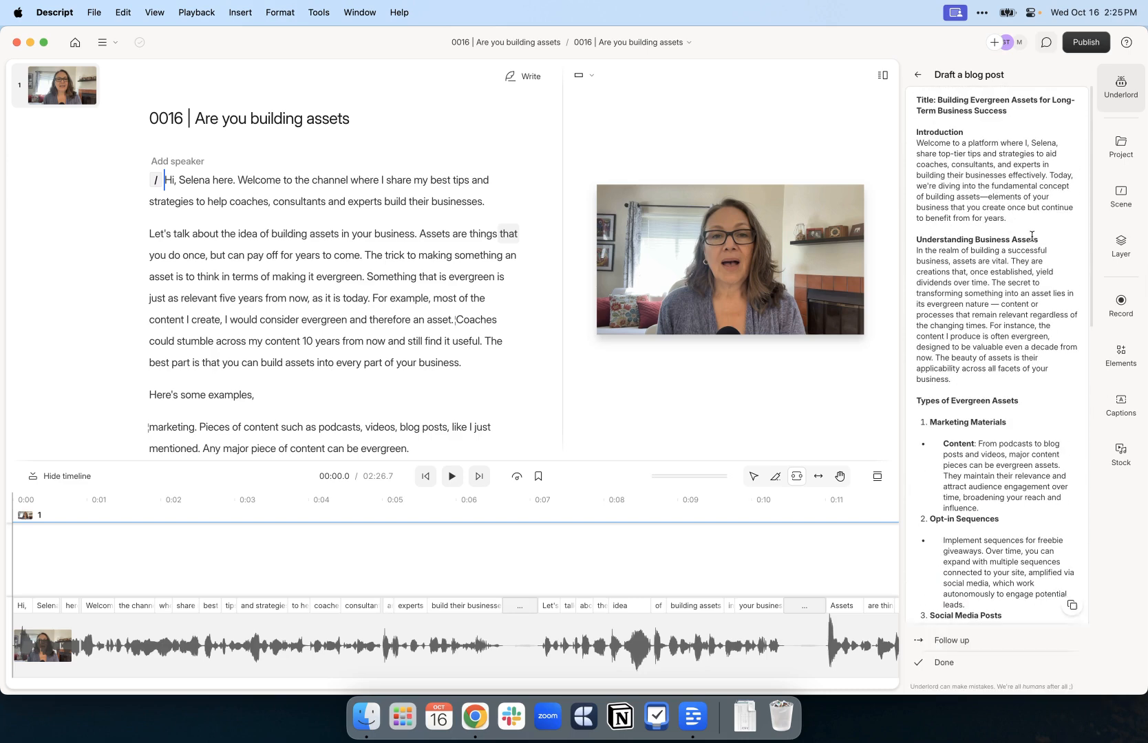
scroll(941, 314, "down", 10)
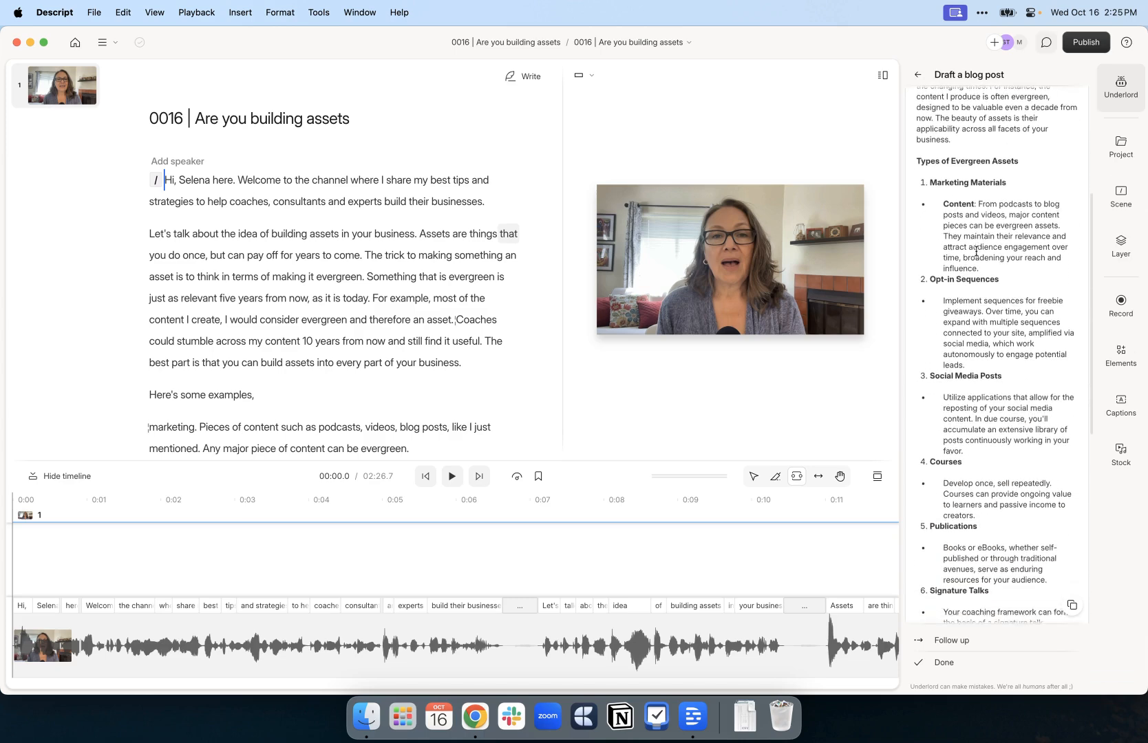
scroll(976, 252, "down", 3)
scroll(974, 253, "up", 13)
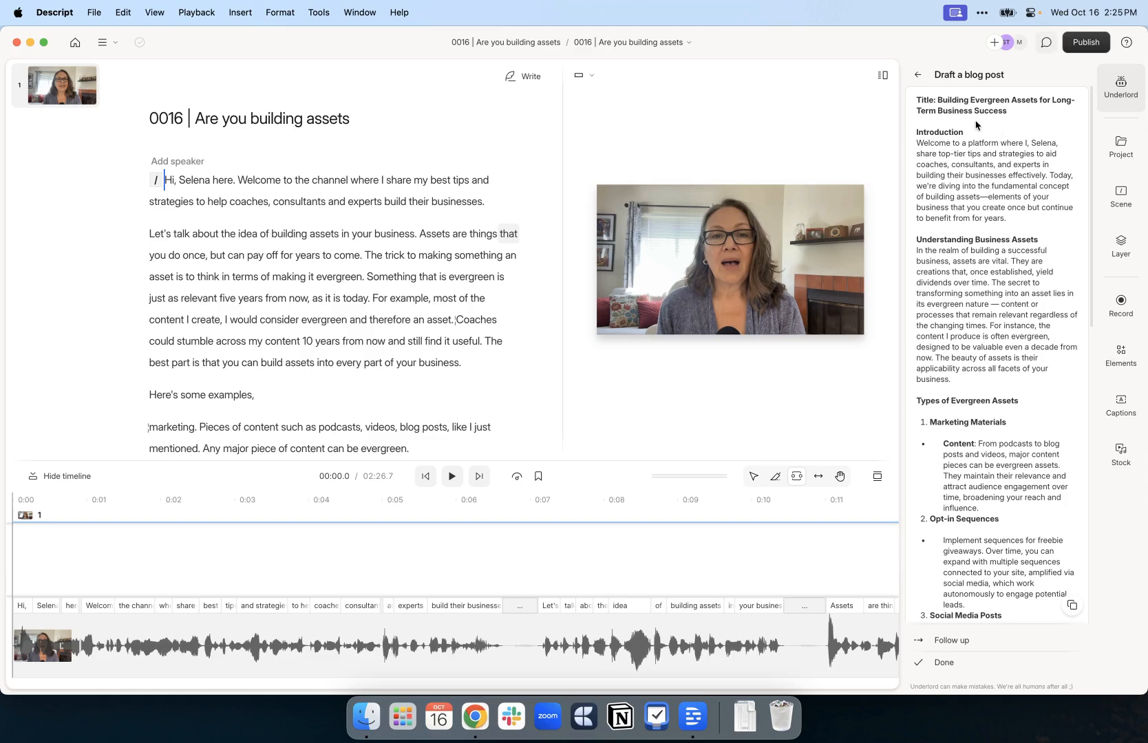
left_click(920, 75)
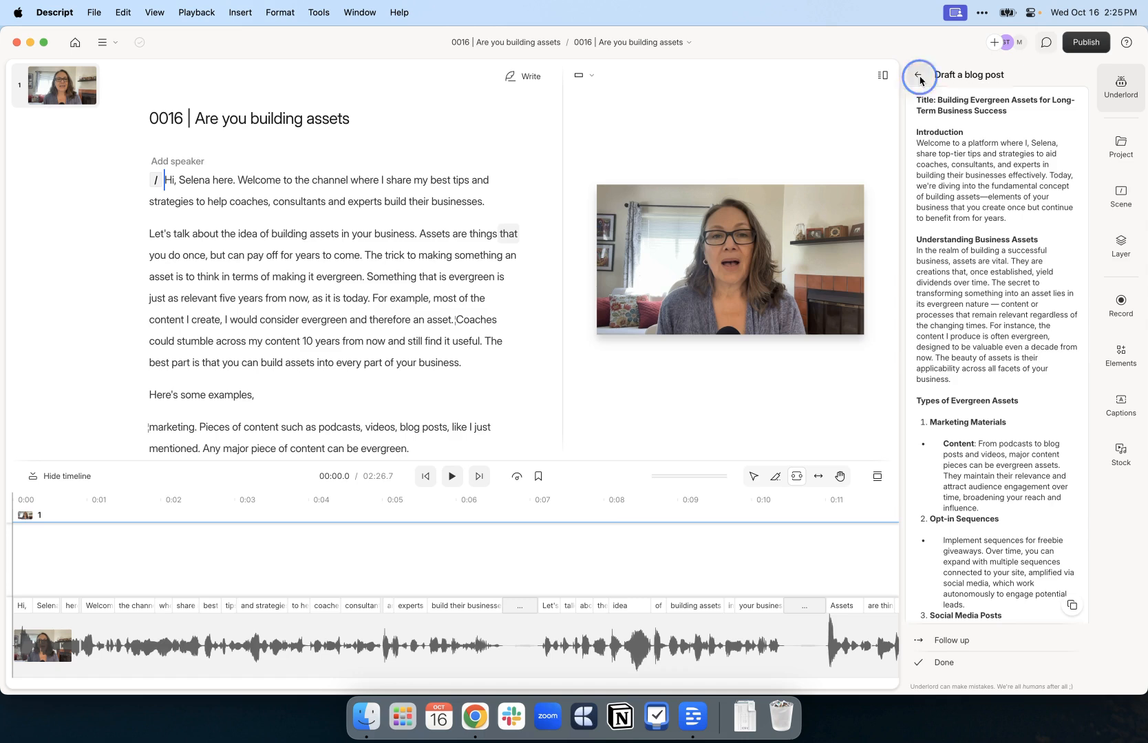
left_click(919, 75)
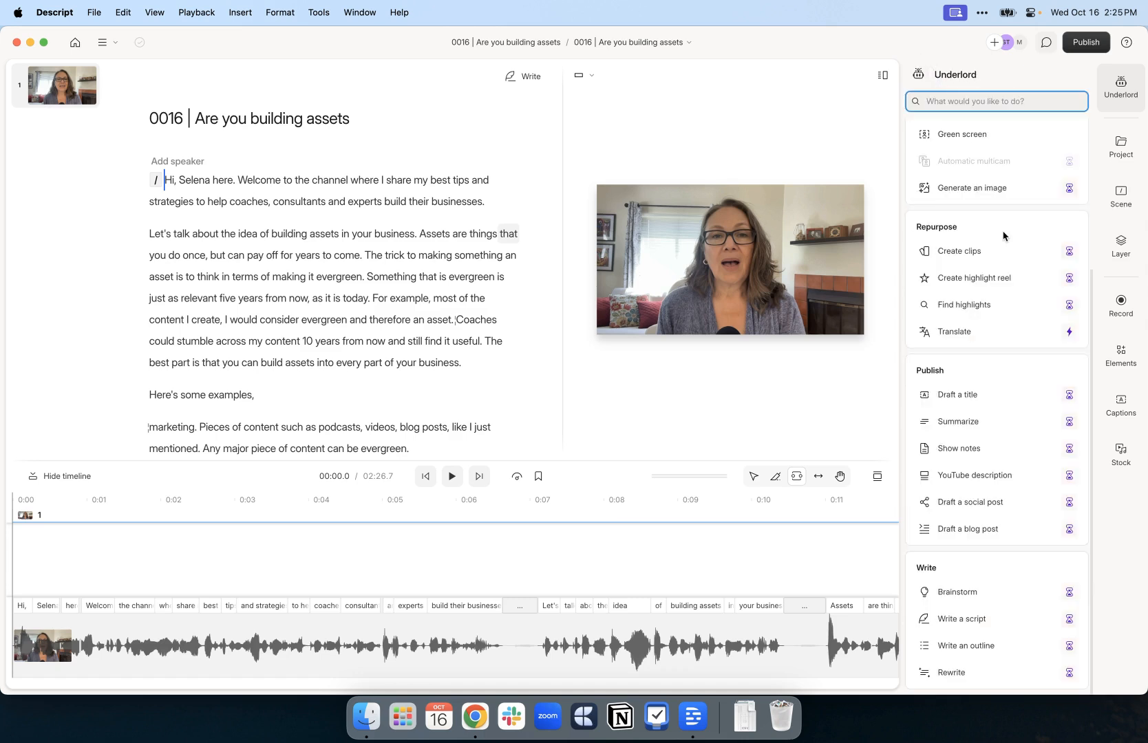
Open the scene settings and jump playback to 'Welcome', 'coaches', then back to 'Hi'
left_click(1121, 196)
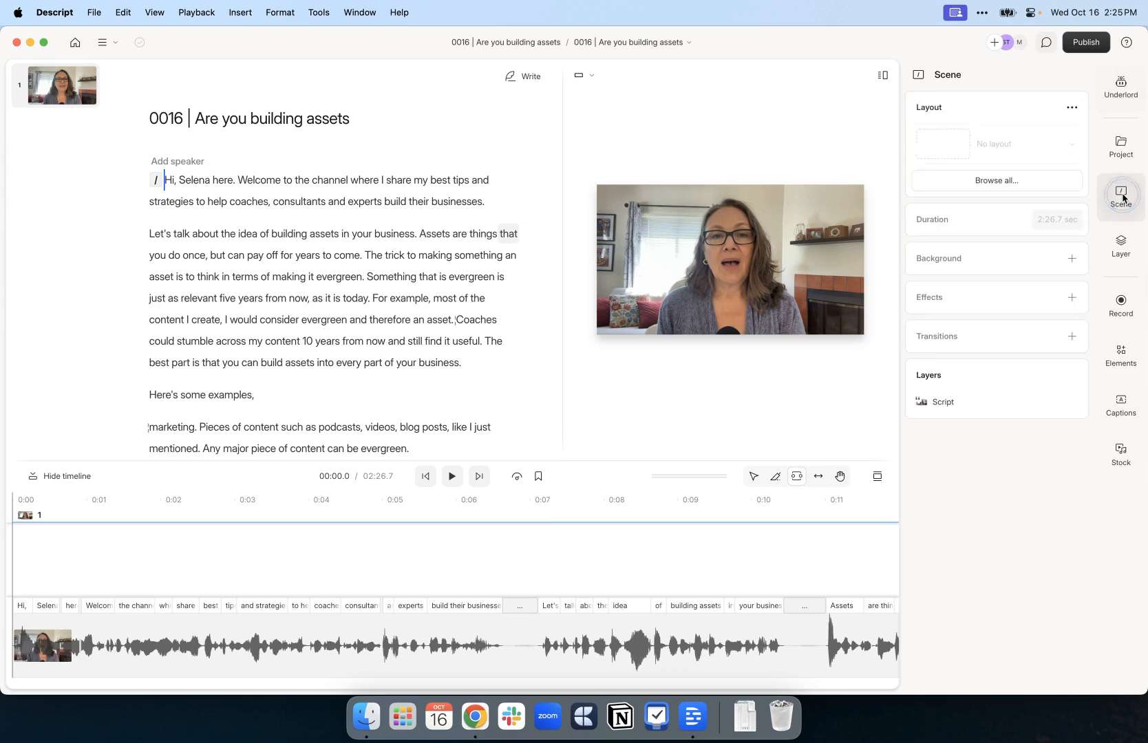
left_click(282, 181)
left_click(266, 203)
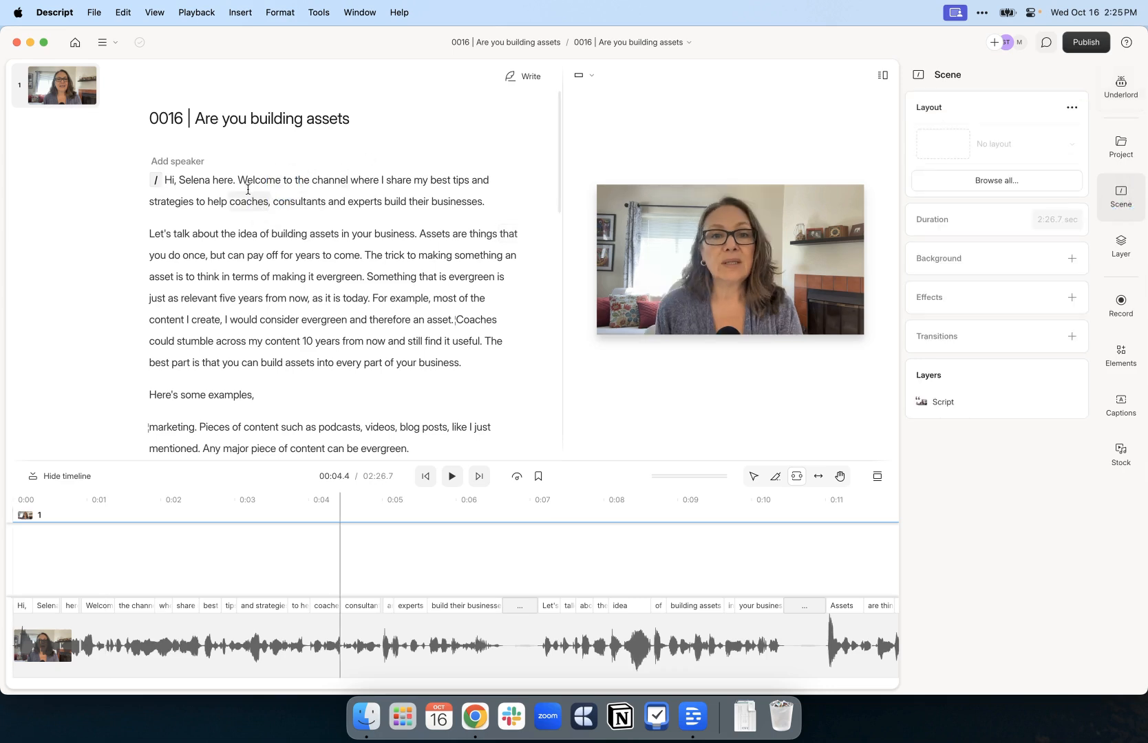
left_click(165, 180)
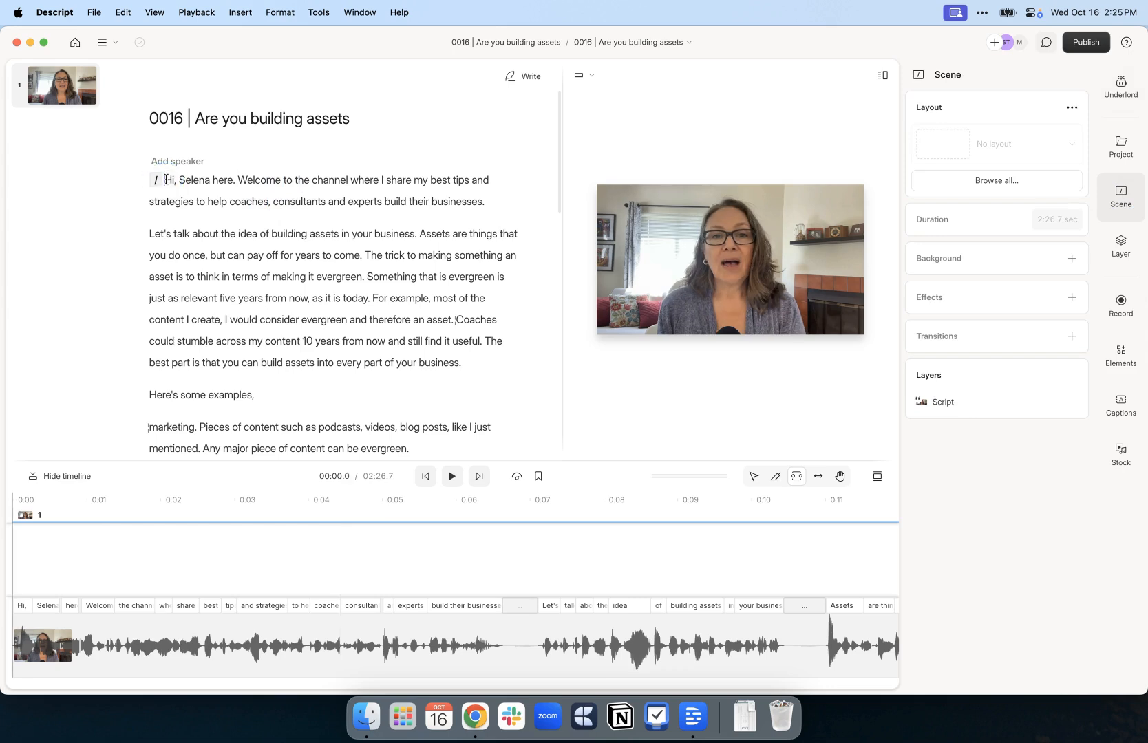
Apply the Name intro layout from the saved intro folder in Drive layouts
left_click(990, 183)
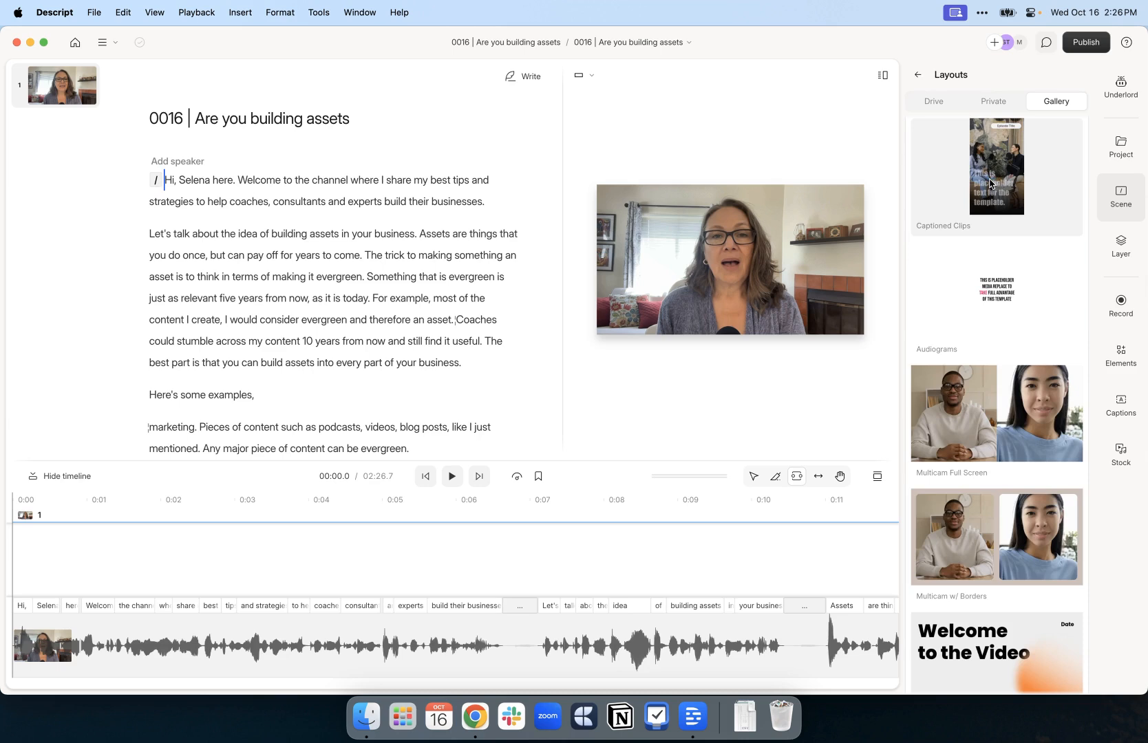
left_click(997, 102)
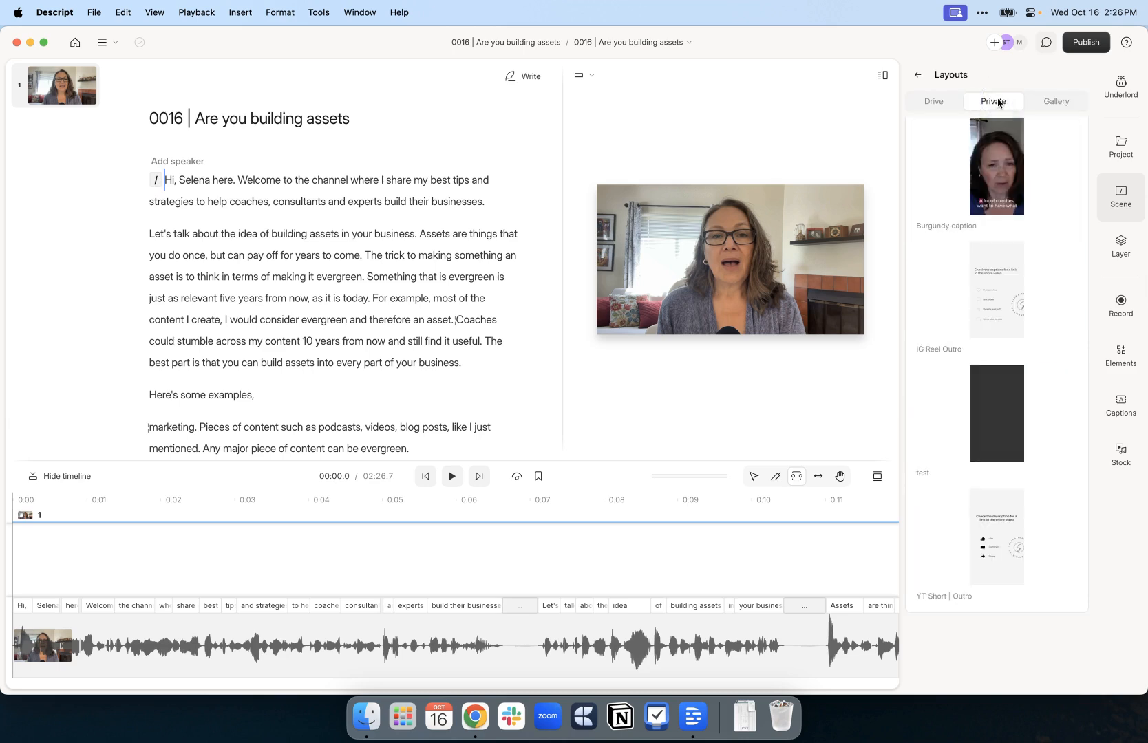
left_click(940, 102)
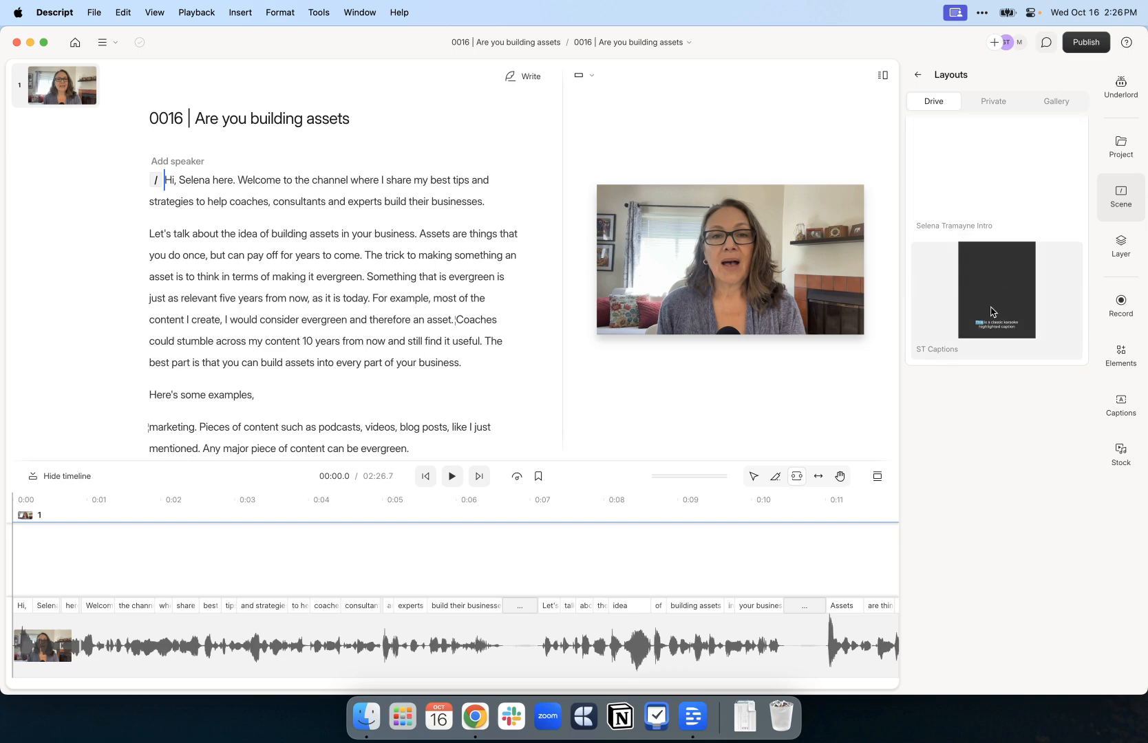
left_click(974, 209)
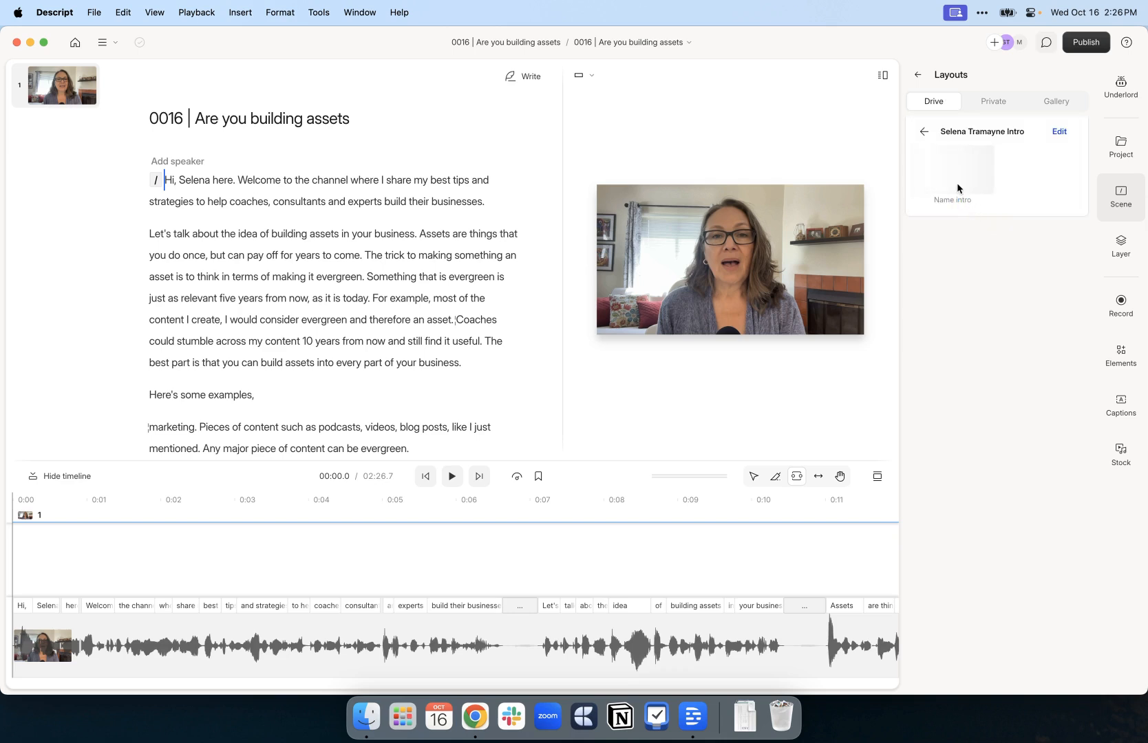
left_click(956, 180)
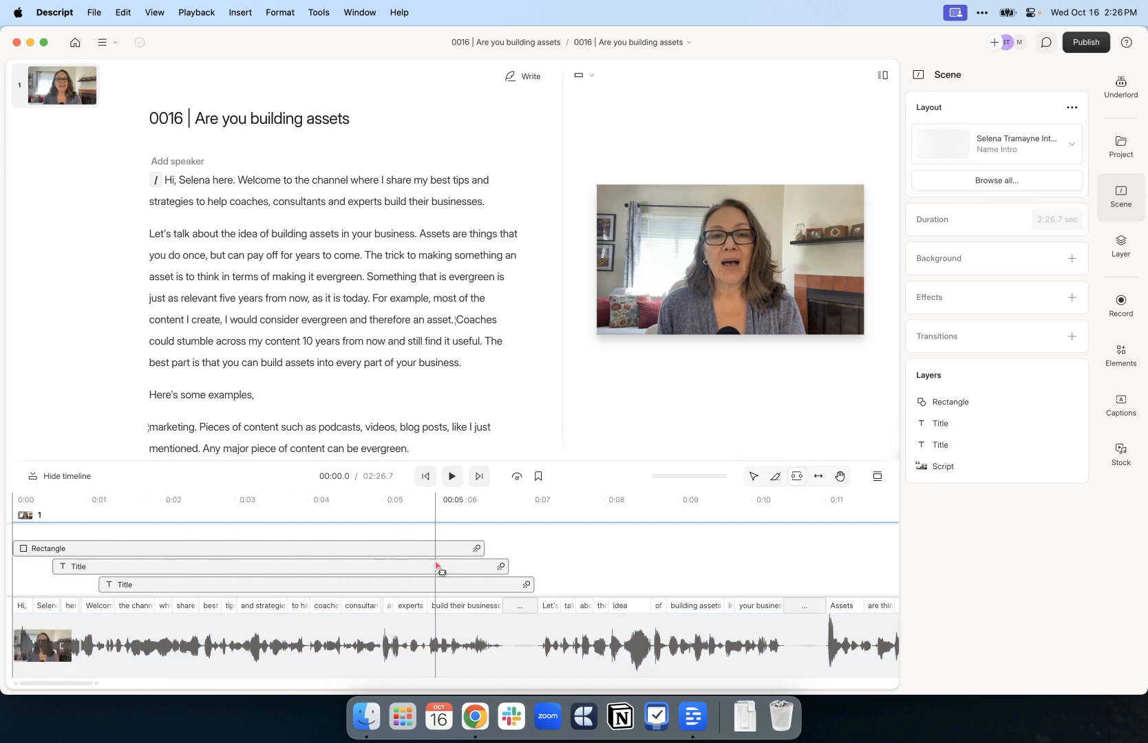
Set the playhead to about 2 seconds, hide the side panel and enlarge the preview
left_click(39, 548)
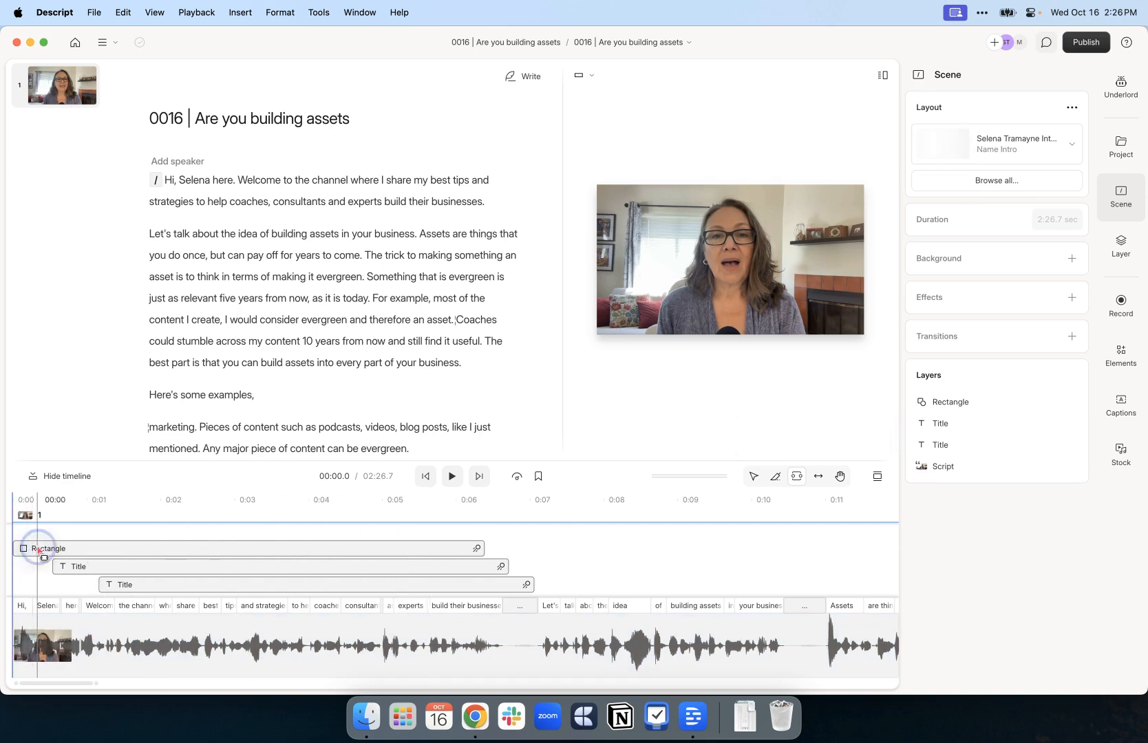
left_click(127, 548)
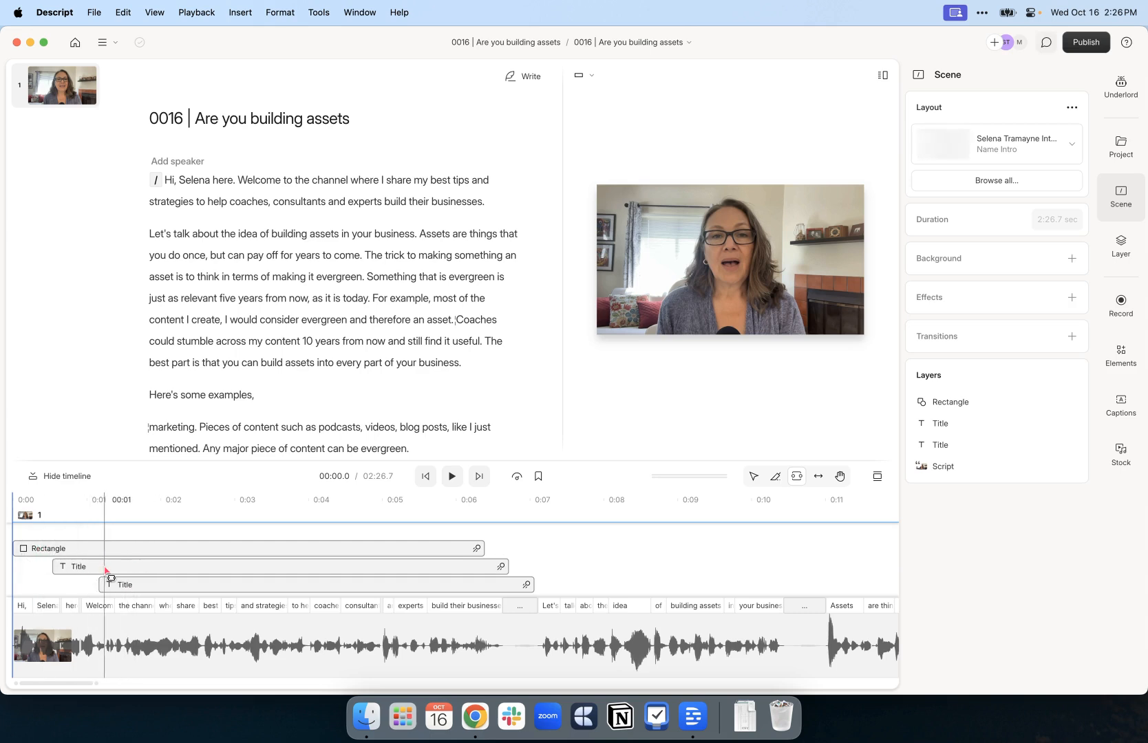
left_click(162, 526)
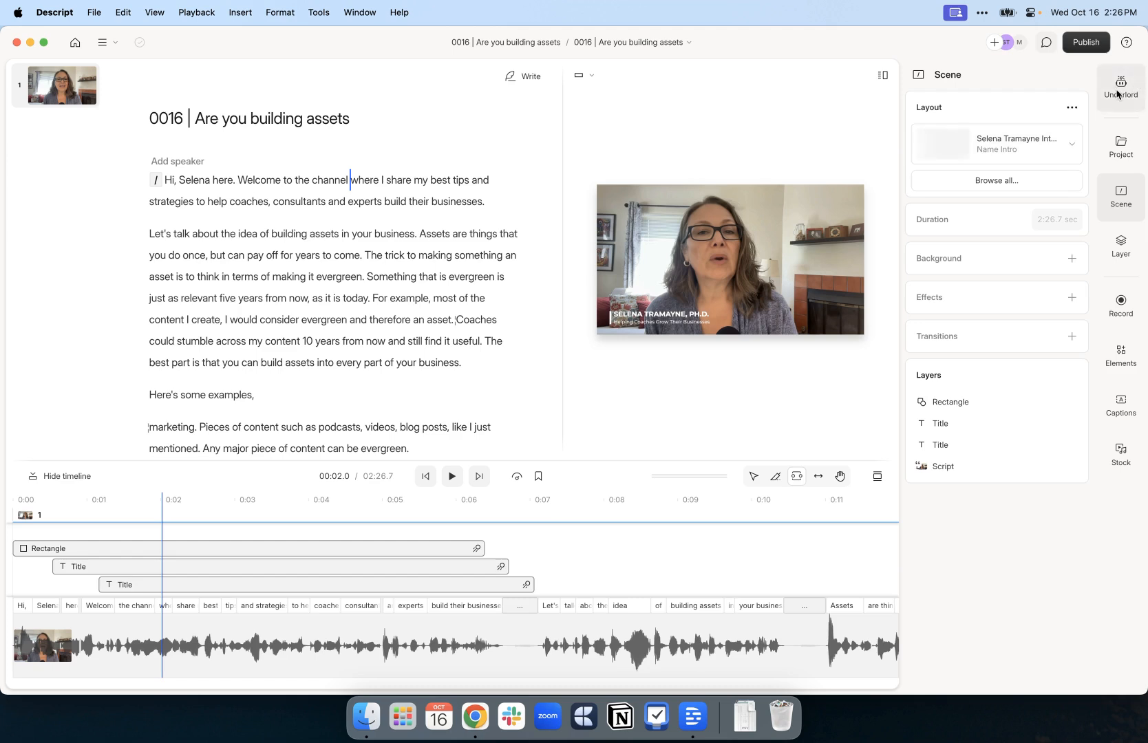
left_click(1113, 215)
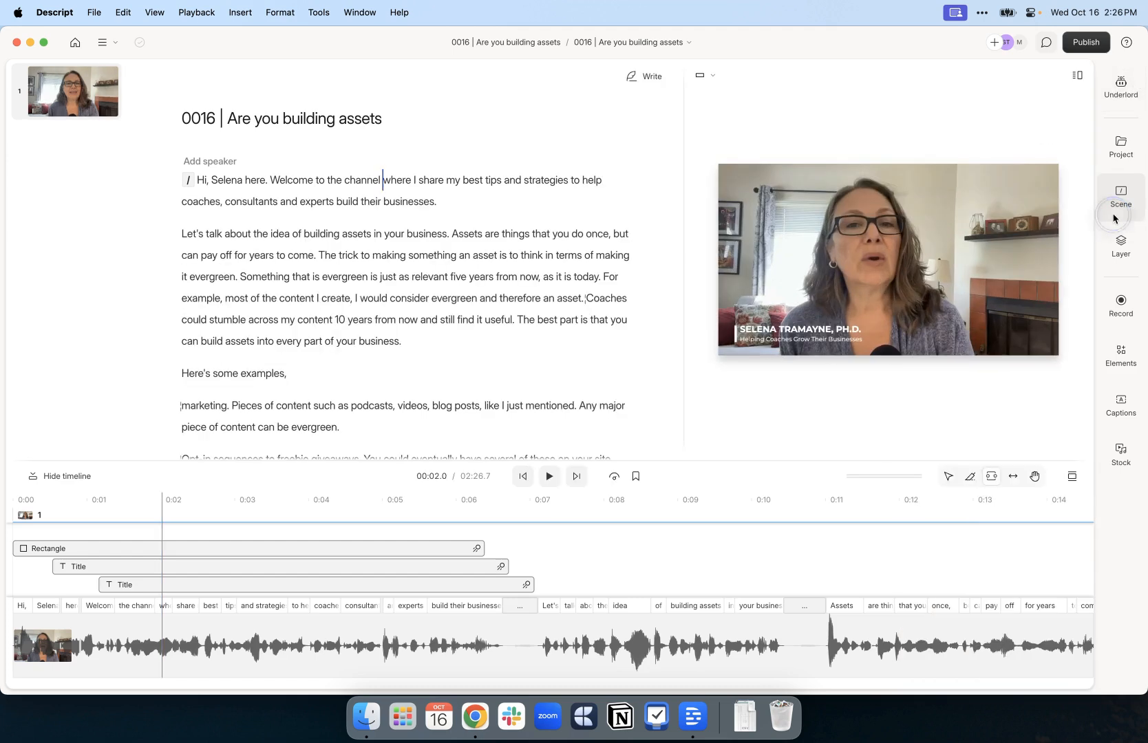
left_click_drag(683, 263, 507, 274)
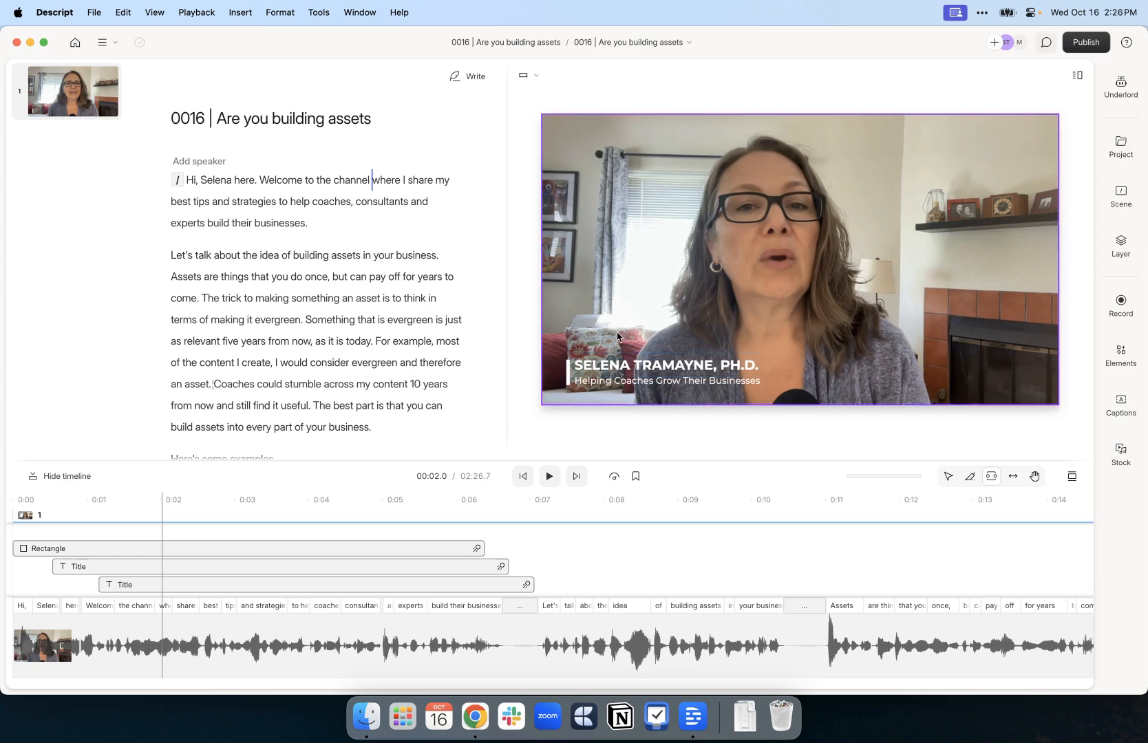
Rewind to the beginning and play the video to watch the name lower-third
left_click_drag(168, 525, 18, 528)
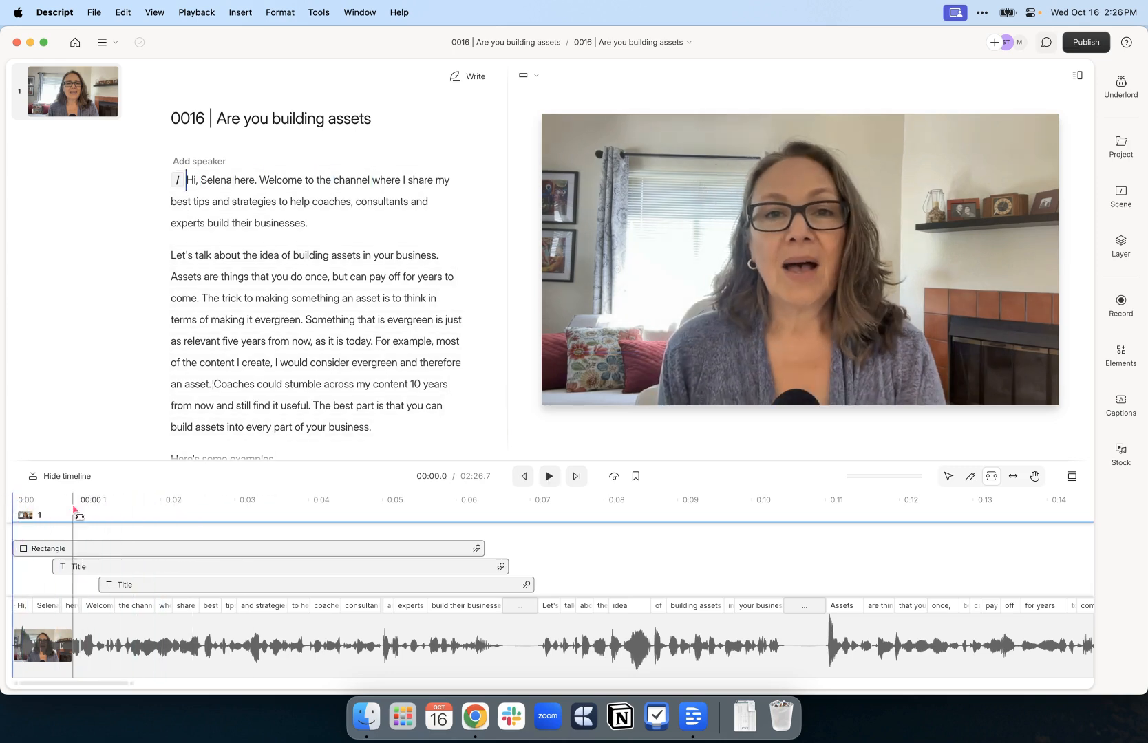
left_click(72, 506)
key("space")
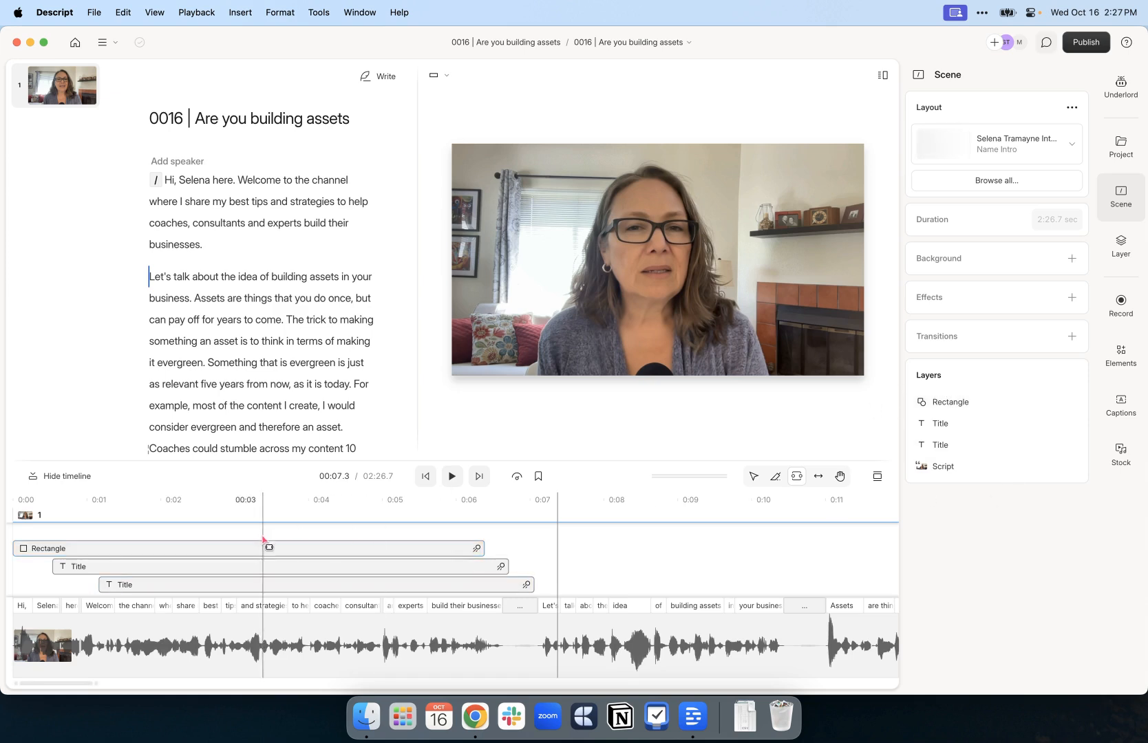
Select the Rectangle layer and inspect its Wipe entrance animation choices and settings, leaving them unchanged
left_click(962, 403)
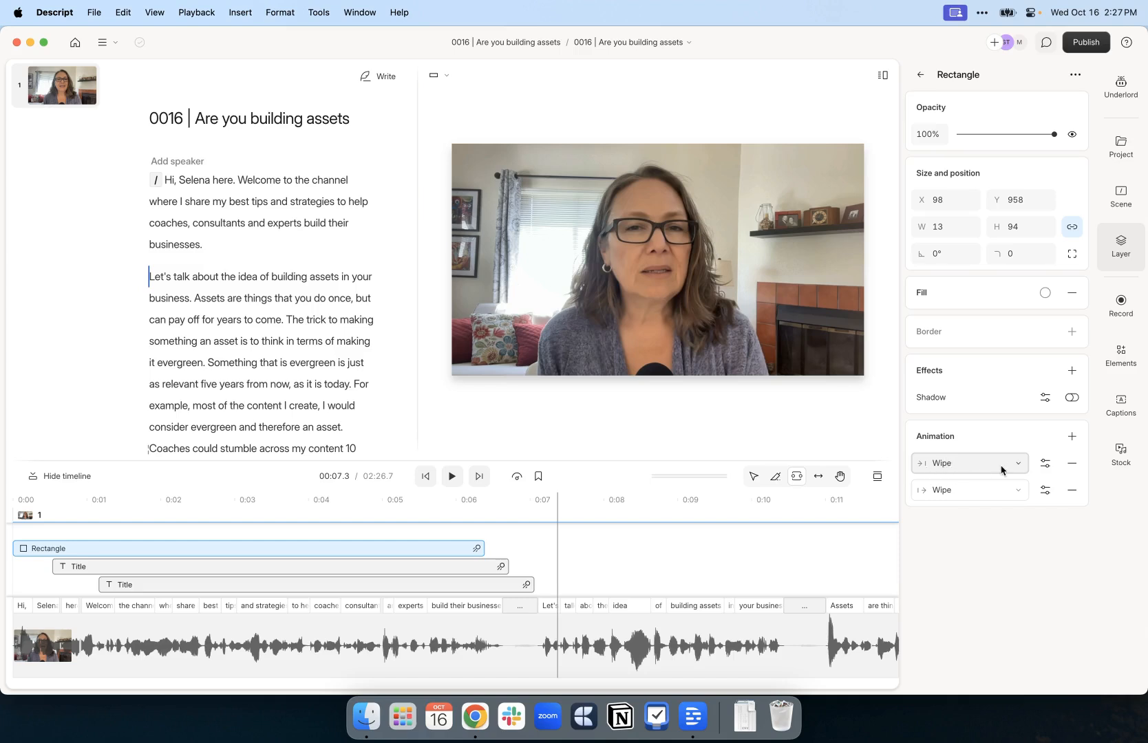
left_click(1020, 464)
left_click(1018, 462)
left_click(1045, 464)
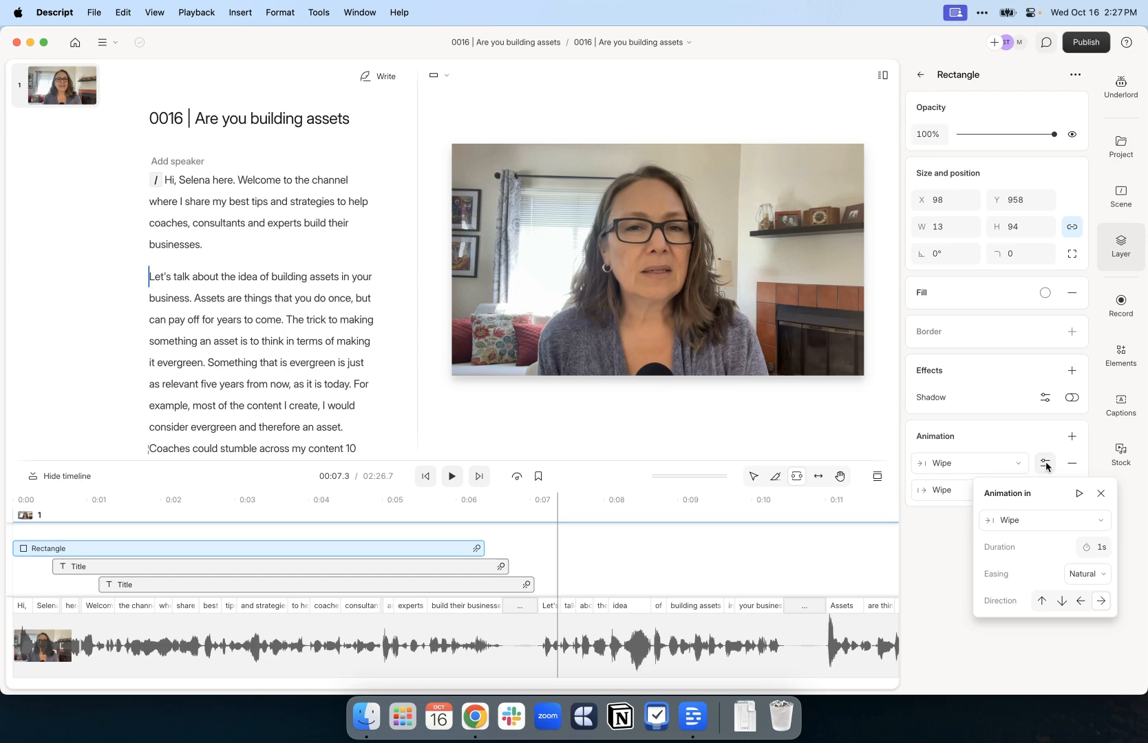
left_click(940, 541)
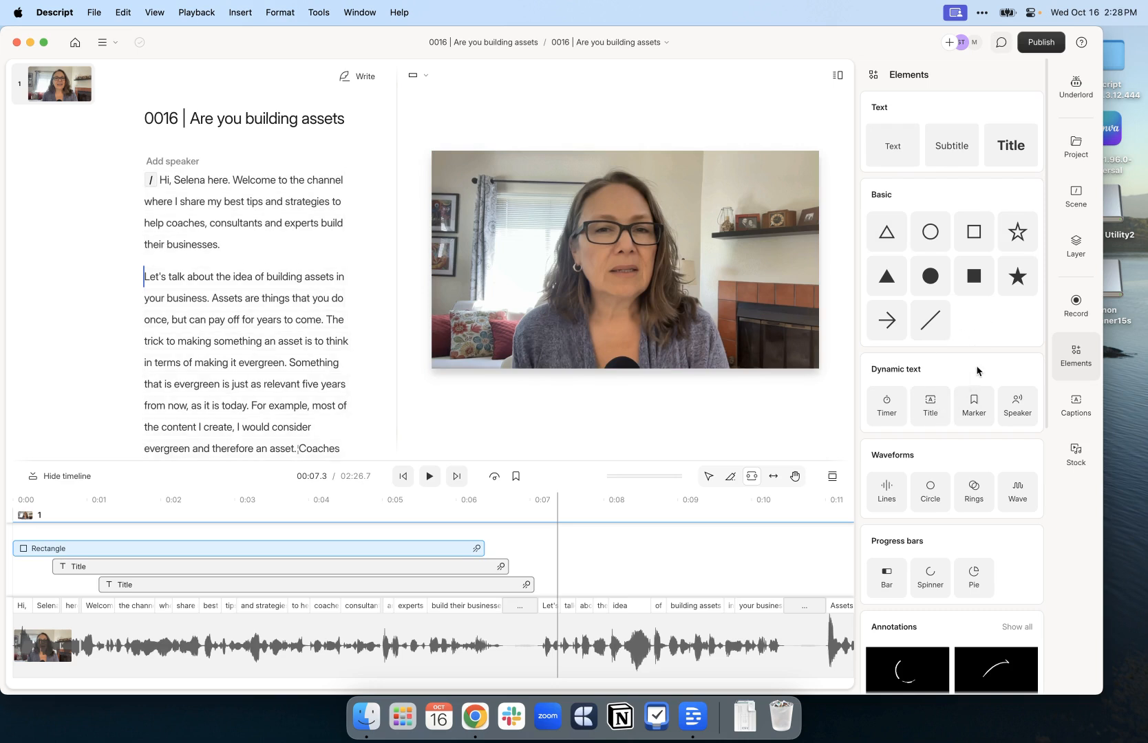
Scroll through the elements library, then bring up the Captions style presets
scroll(977, 371, "down", 7)
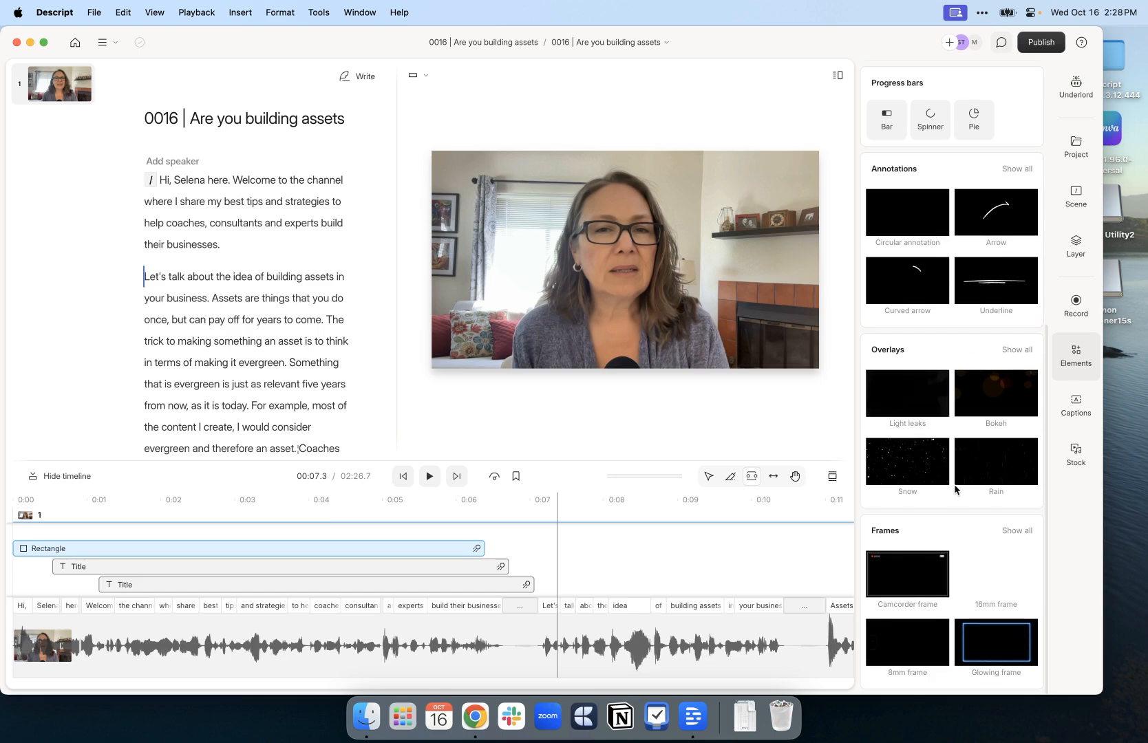
scroll(955, 497, "up", 1)
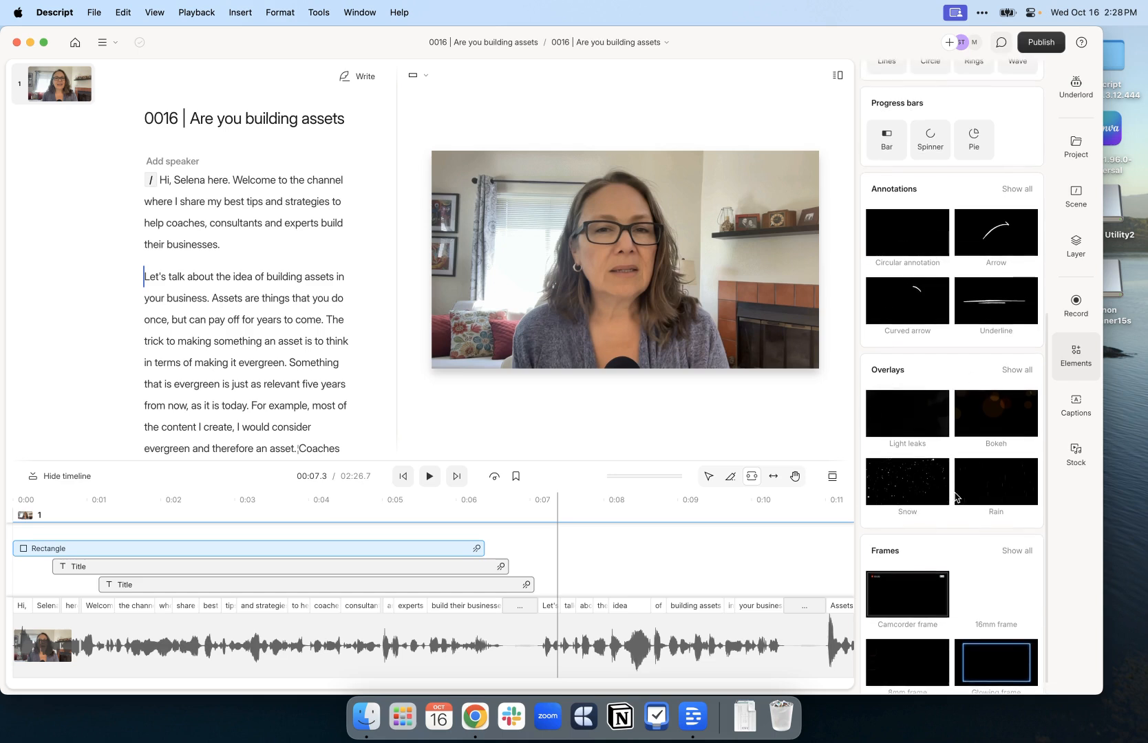
scroll(955, 497, "up", 10)
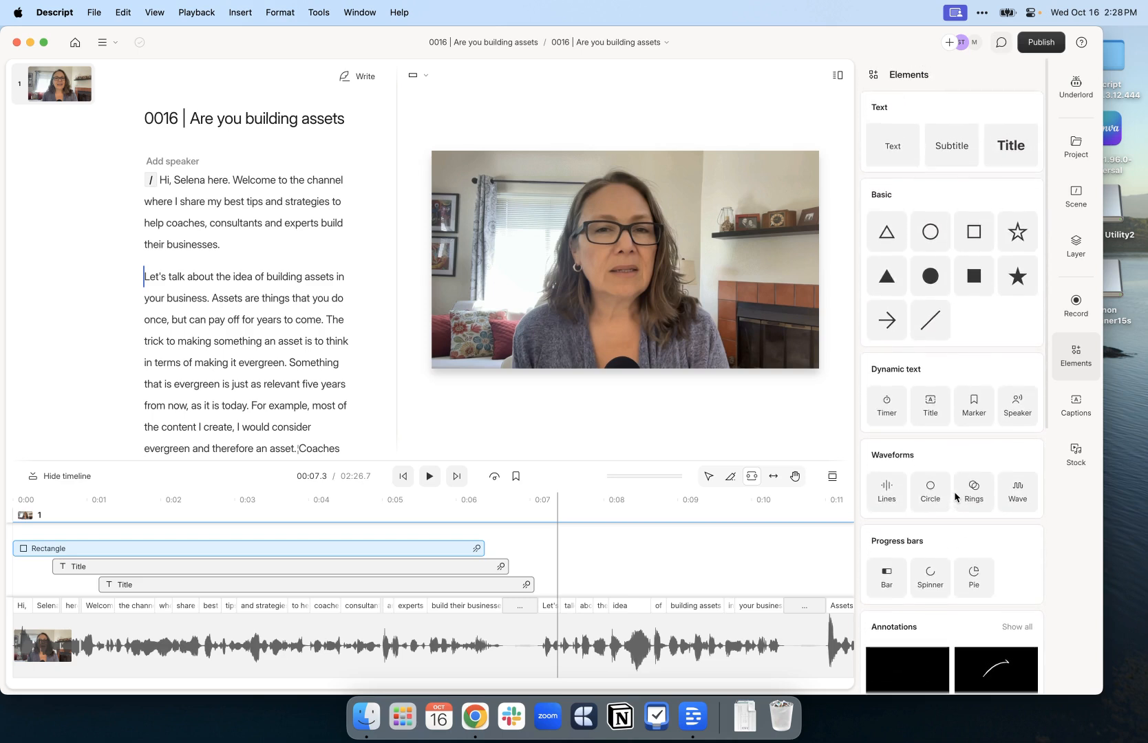
left_click(1077, 407)
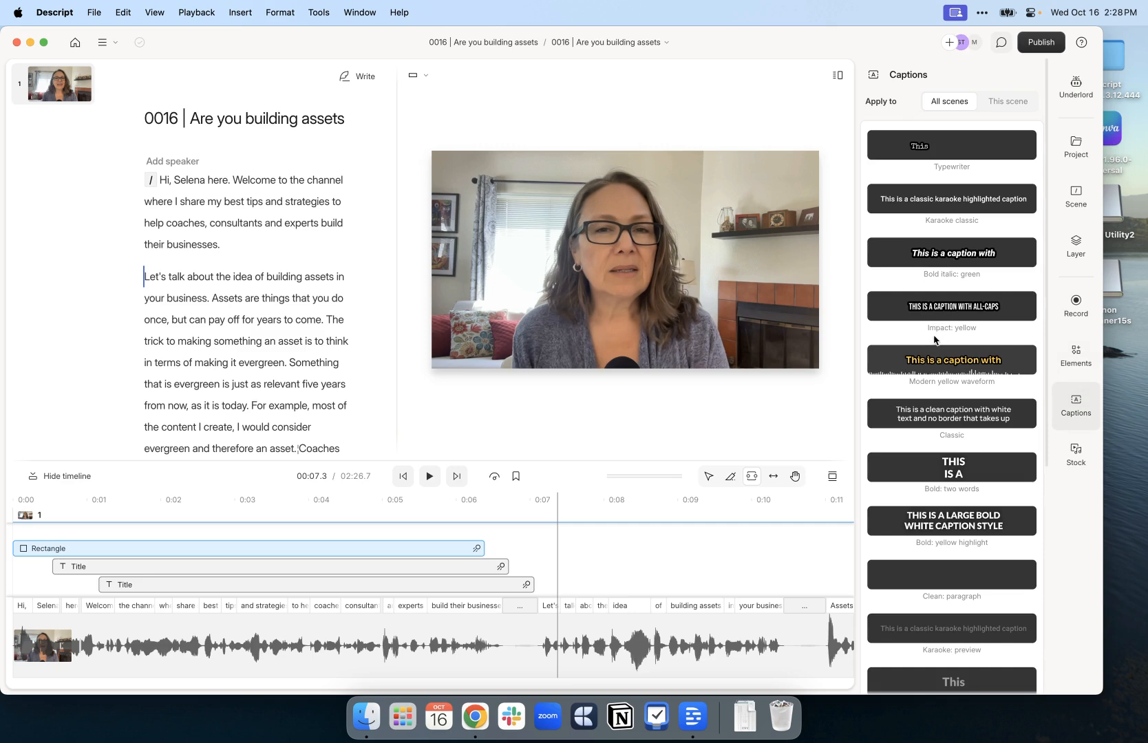
Apply Karaoke classic captions, select the caption on the video and show all its properties
left_click(936, 202)
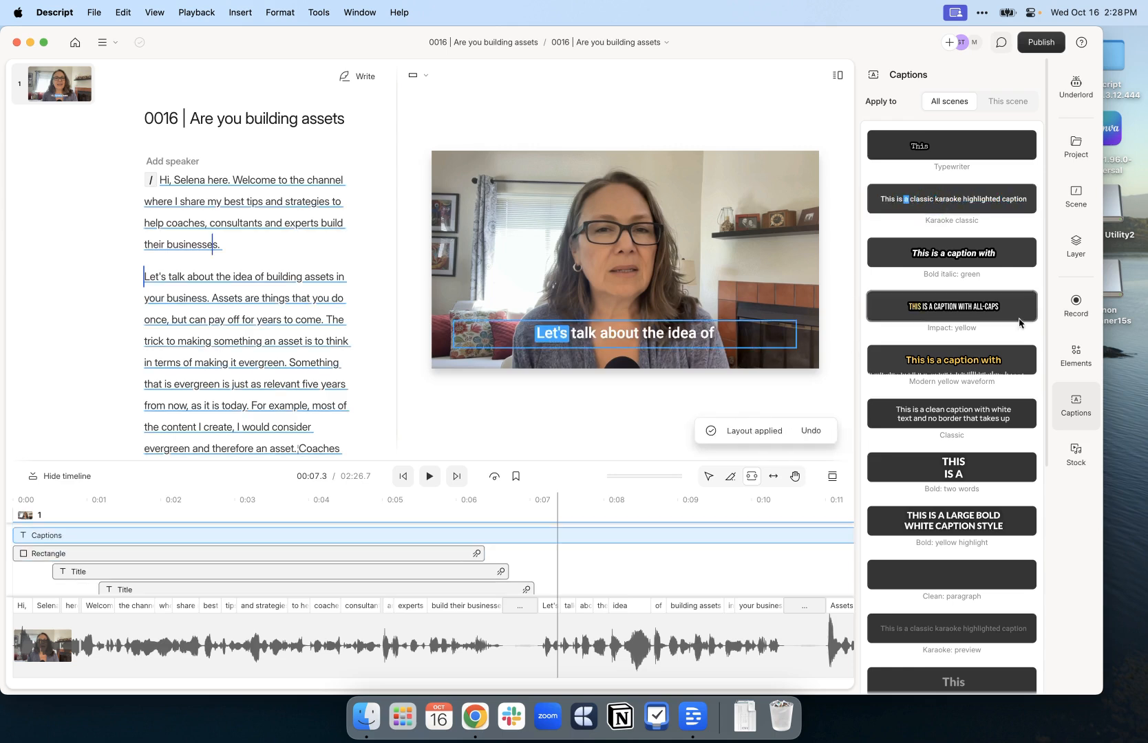
left_click(657, 337)
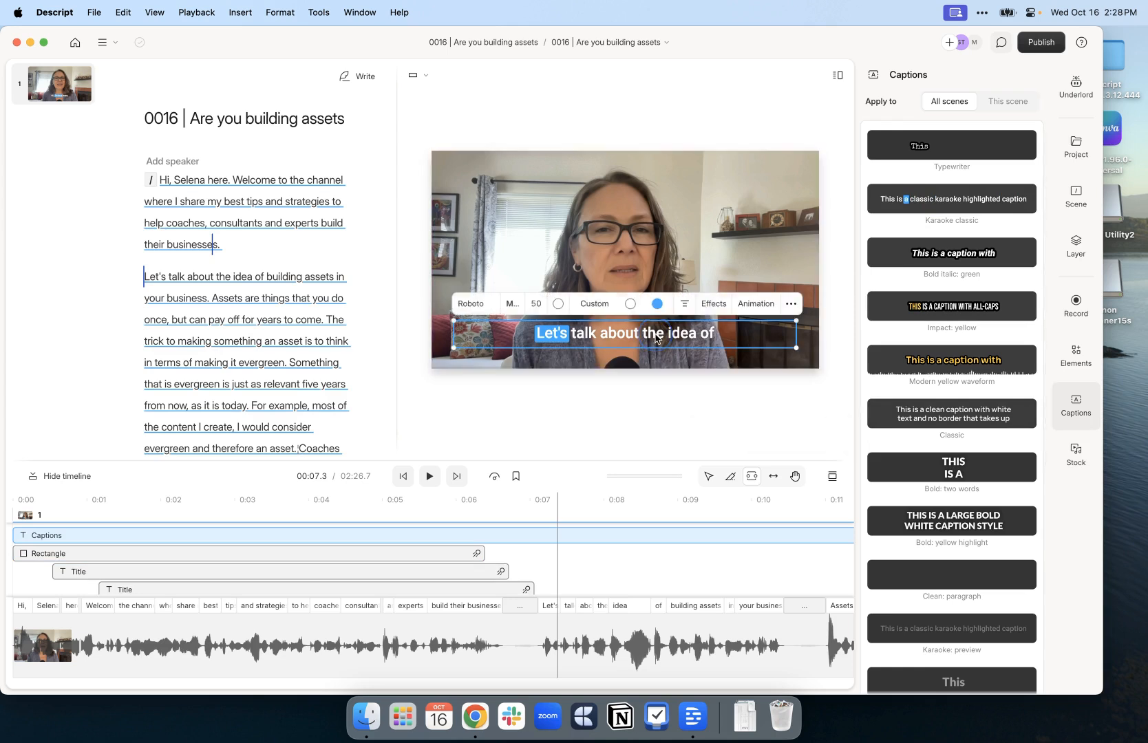
left_click(792, 306)
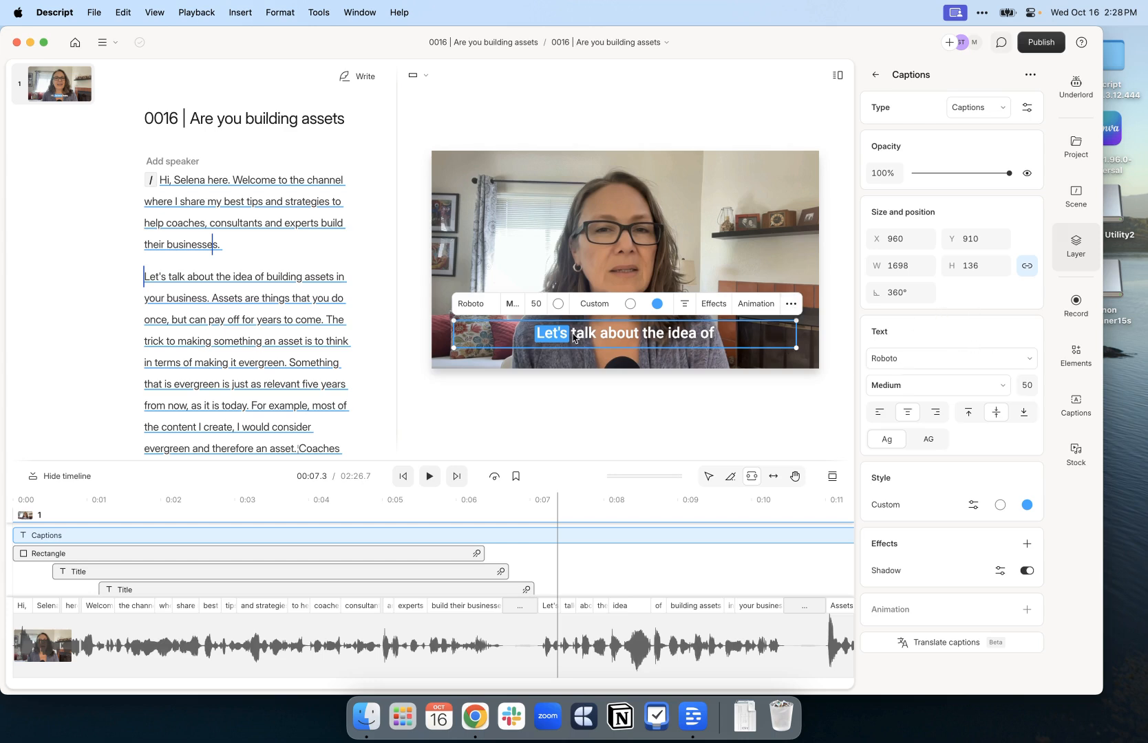
Set captions to Montserrat with dark red 89004b highlight and a taller two-line box (H 212)
left_click(473, 306)
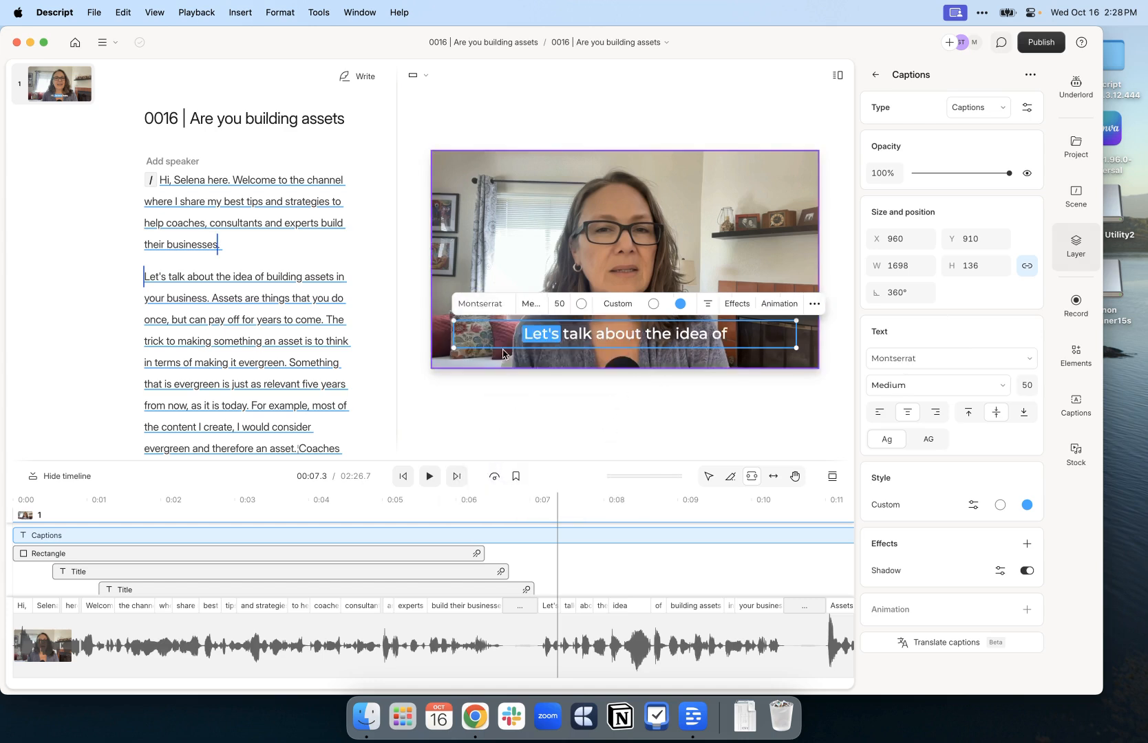
left_click(679, 305)
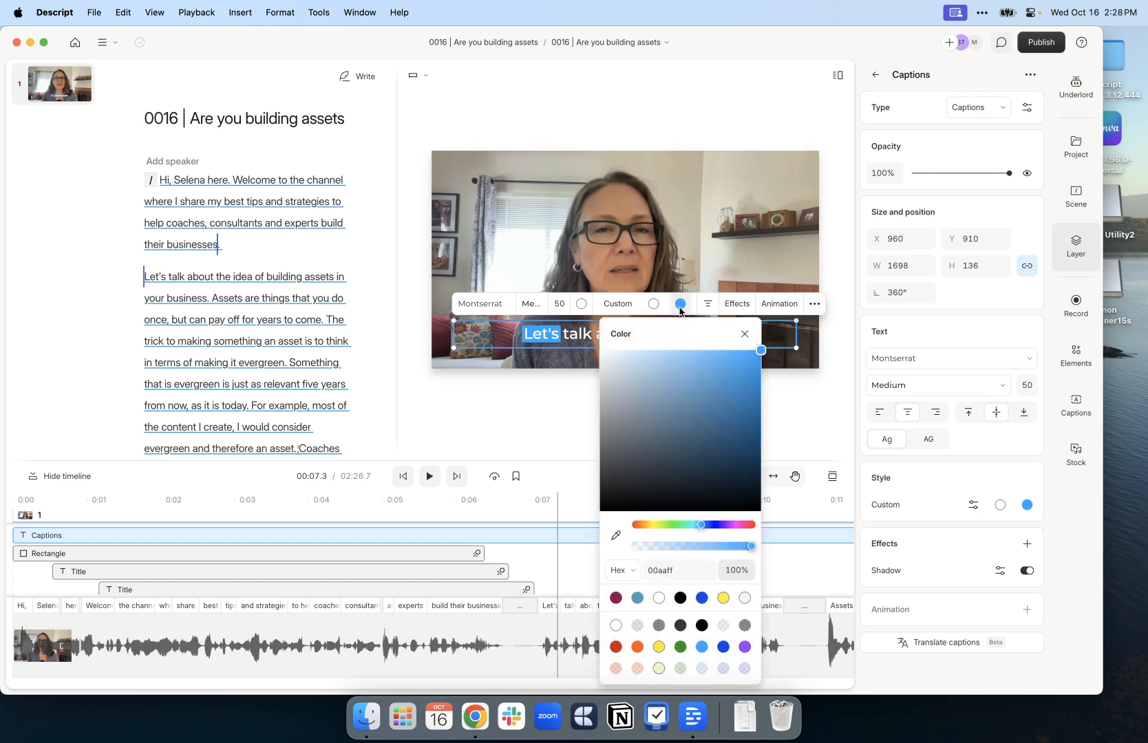
left_click(615, 597)
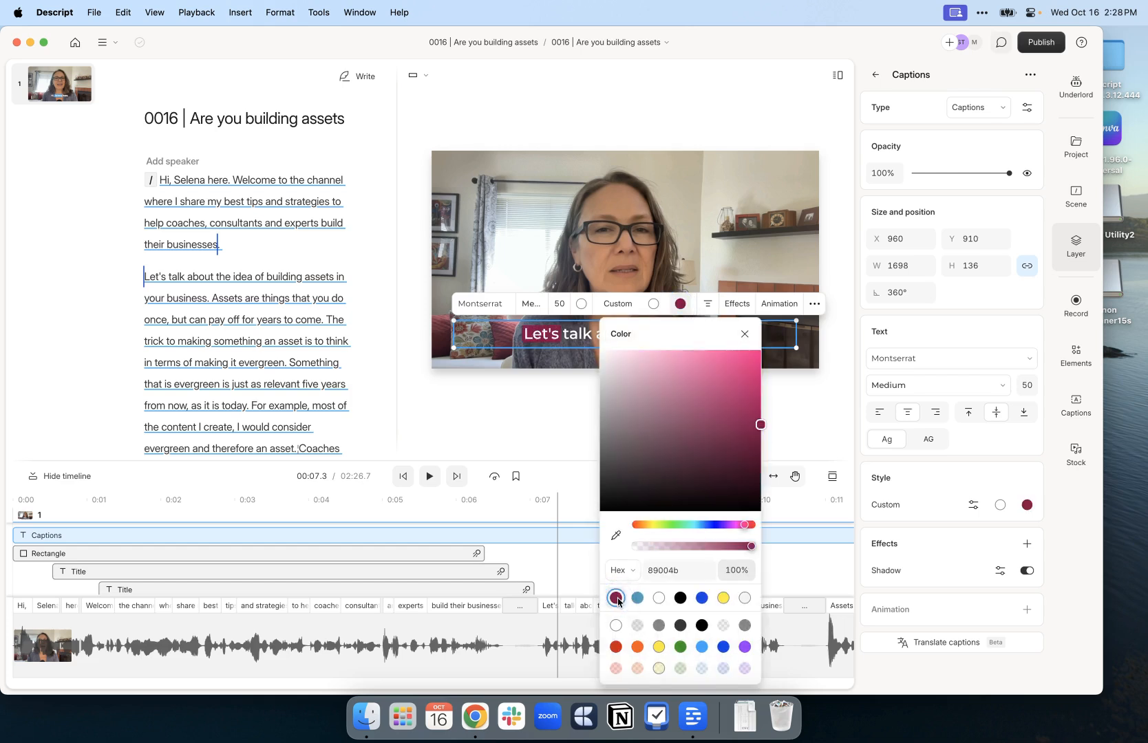
left_click(637, 597)
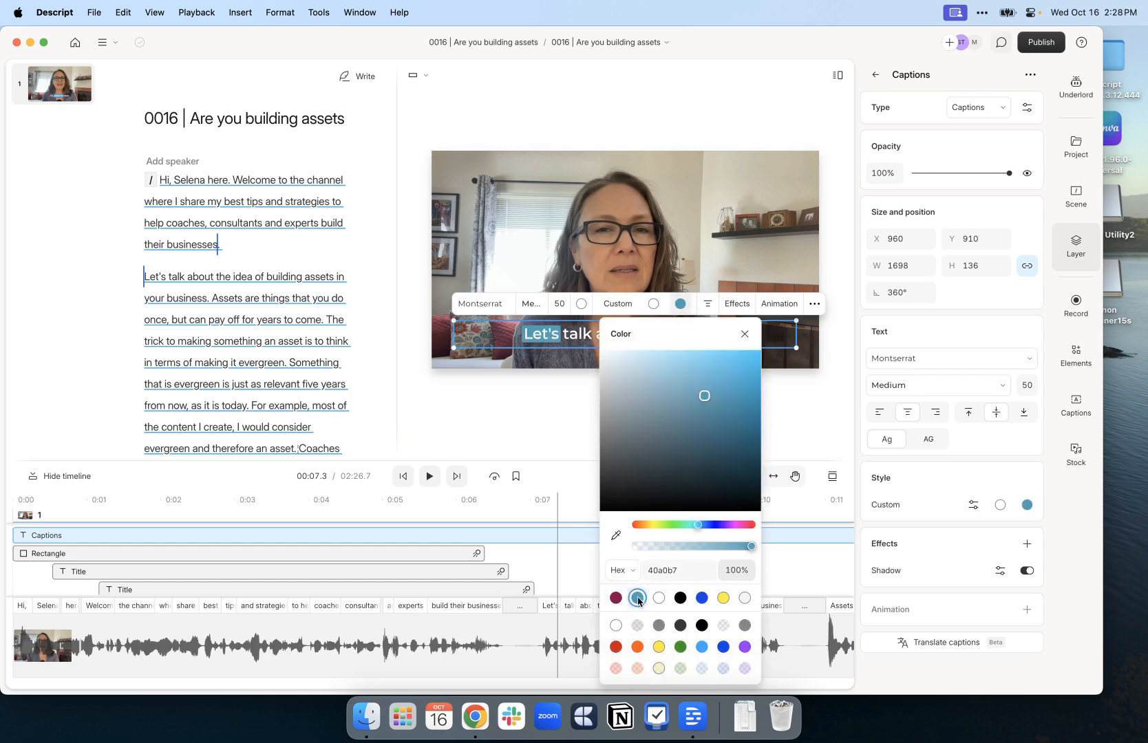
left_click(615, 598)
left_click(812, 366)
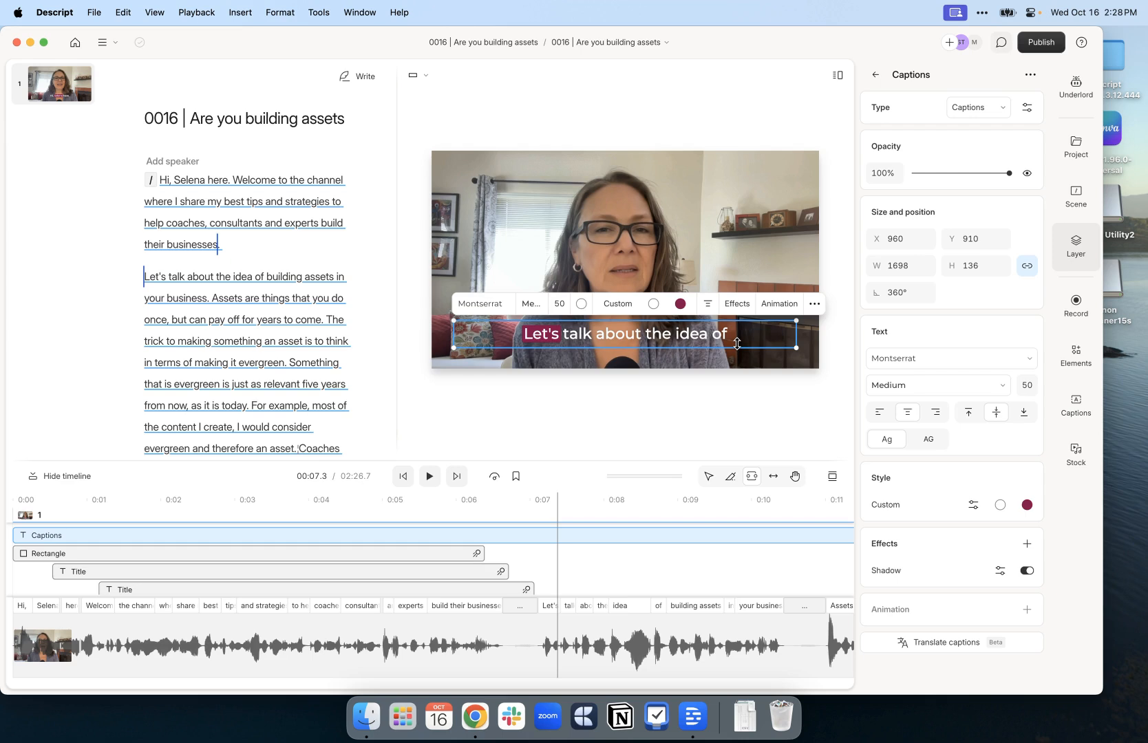
left_click_drag(673, 352, 671, 365)
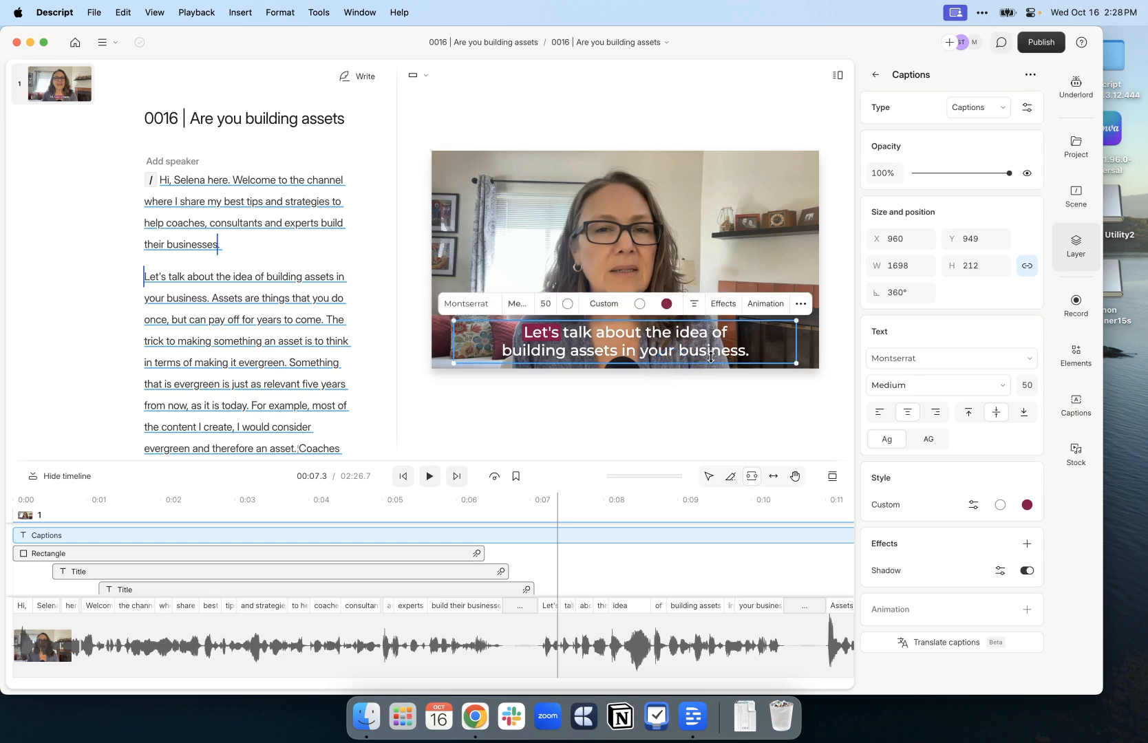
Look over the layout save options in scene settings, dismiss them and bring up the Stock library
left_click(1077, 198)
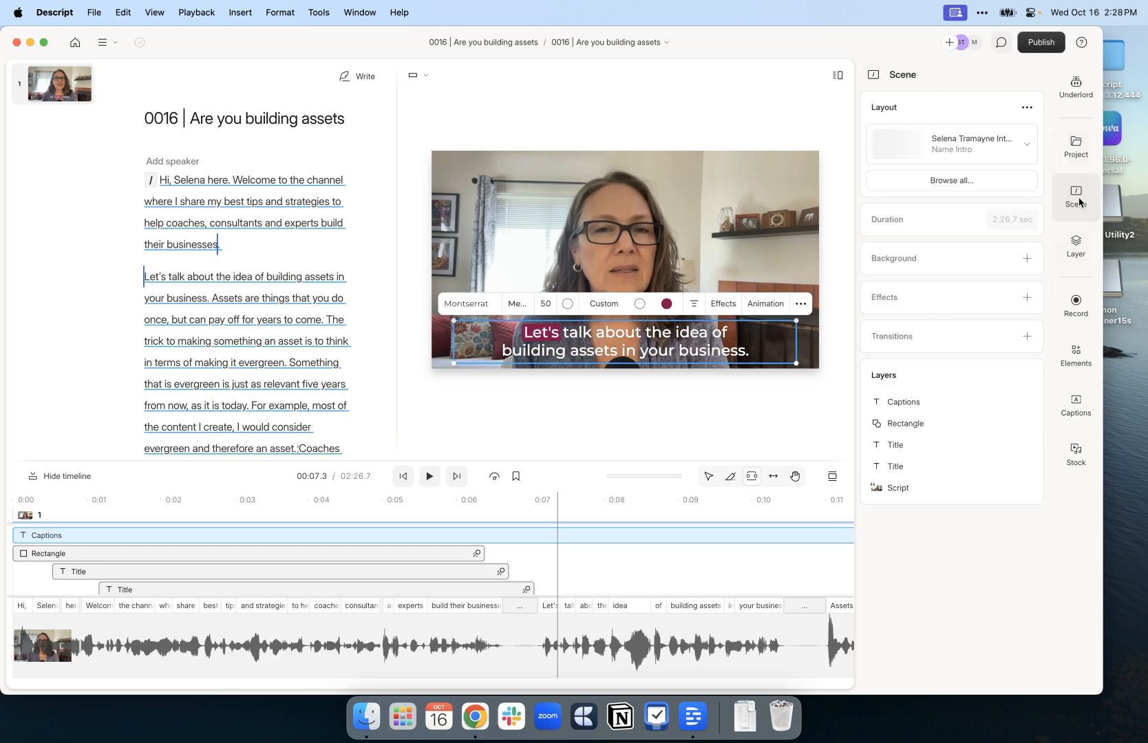
left_click(1026, 107)
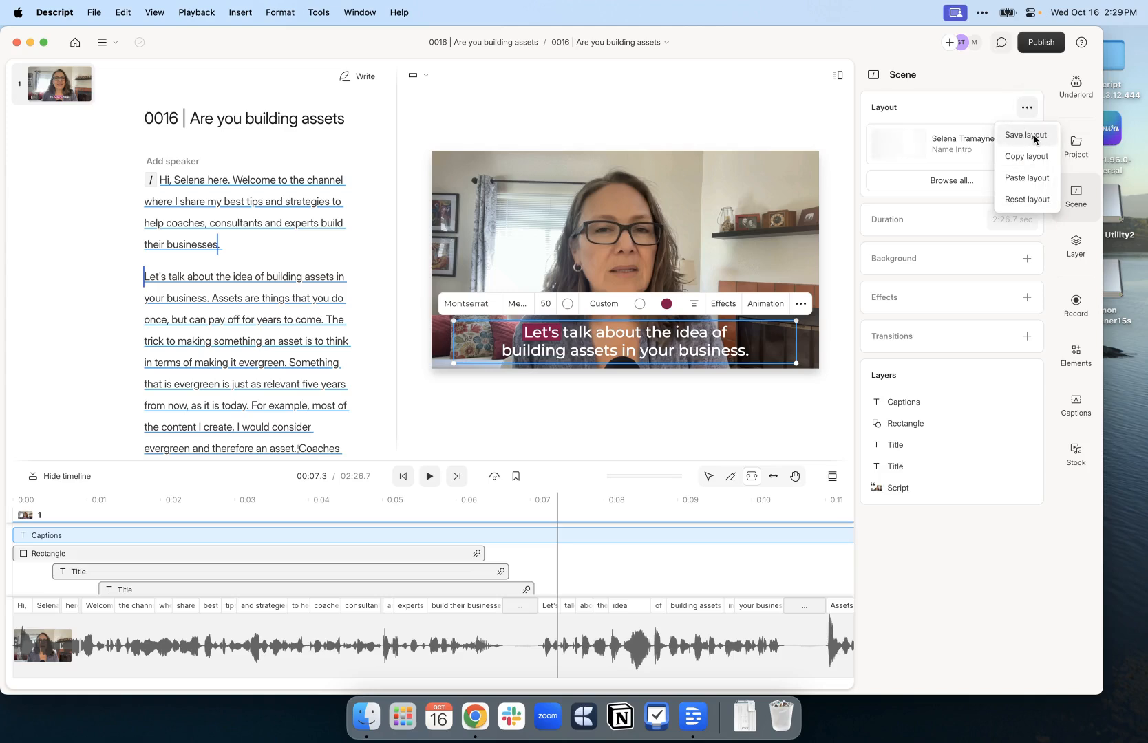
left_click(1089, 533)
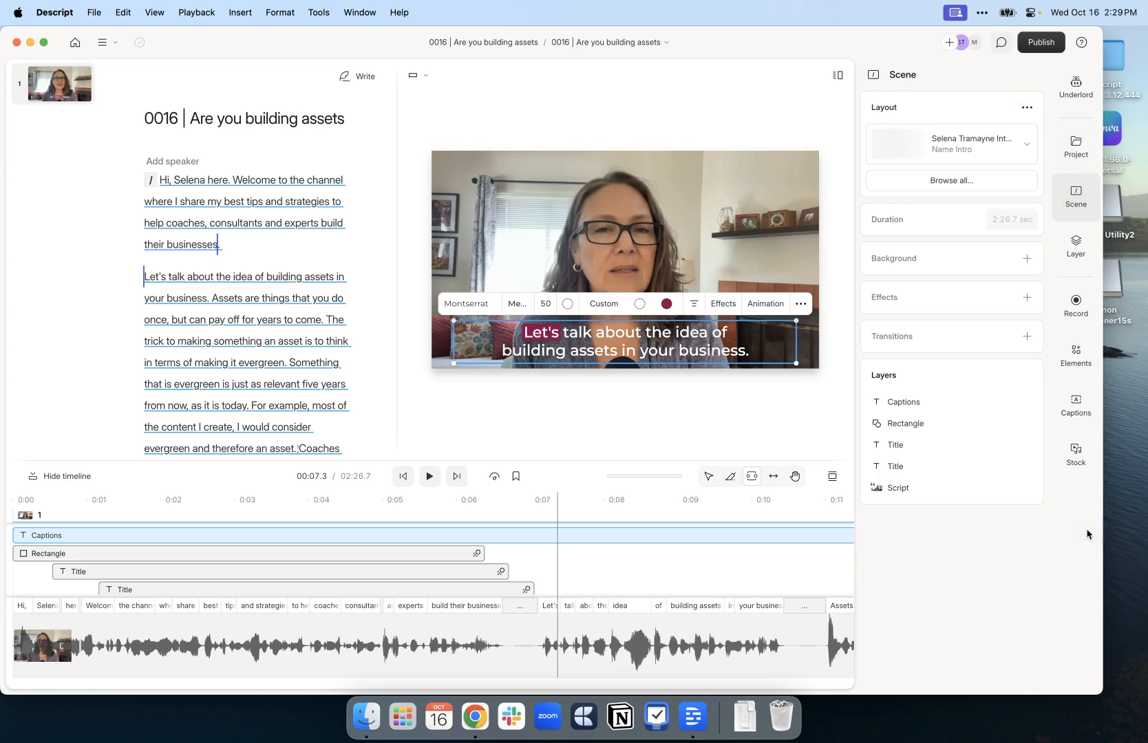
left_click(1076, 455)
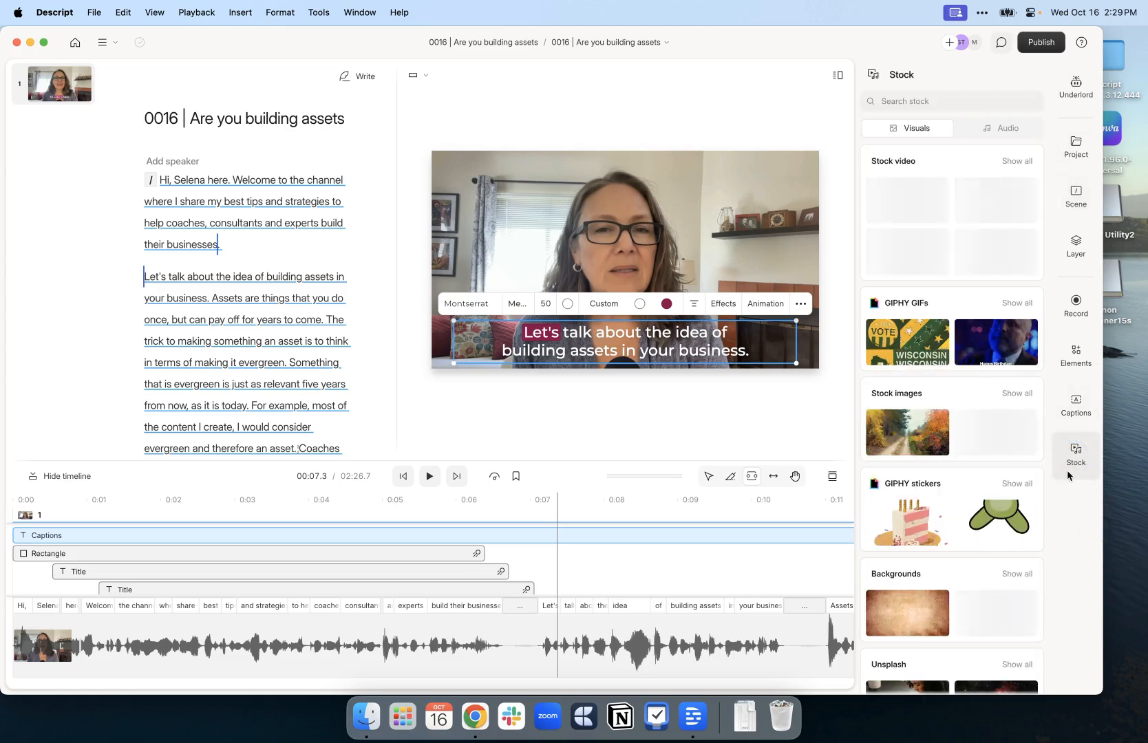
Browse the Stock library, then place the cursor just before 'marketing.' in the script
scroll(950, 279, "down", 1)
scroll(928, 262, "down", 1)
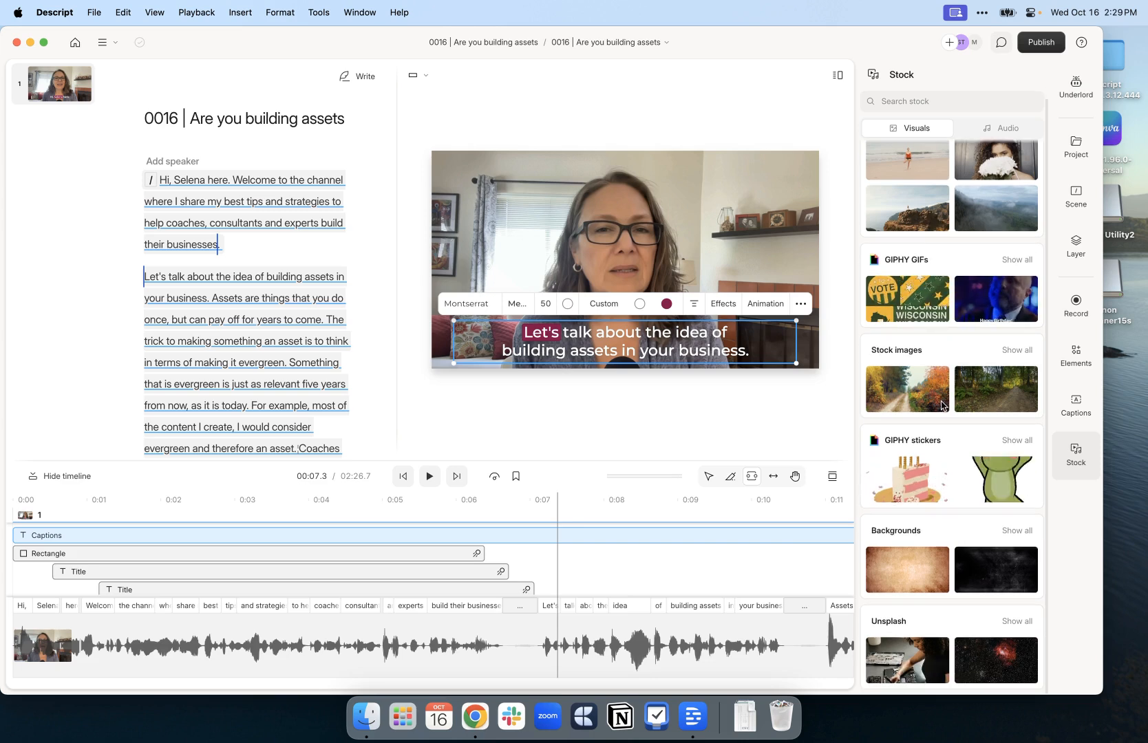
scroll(942, 406, "up", 1)
scroll(942, 406, "down", 1)
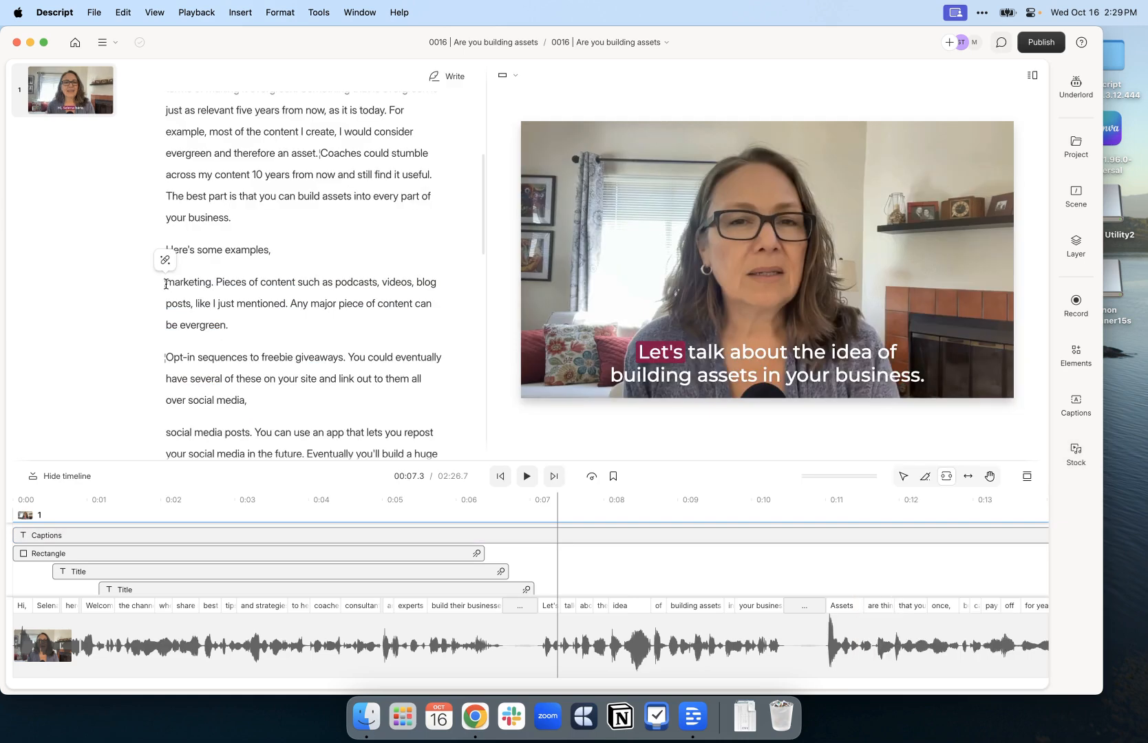
left_click(166, 284)
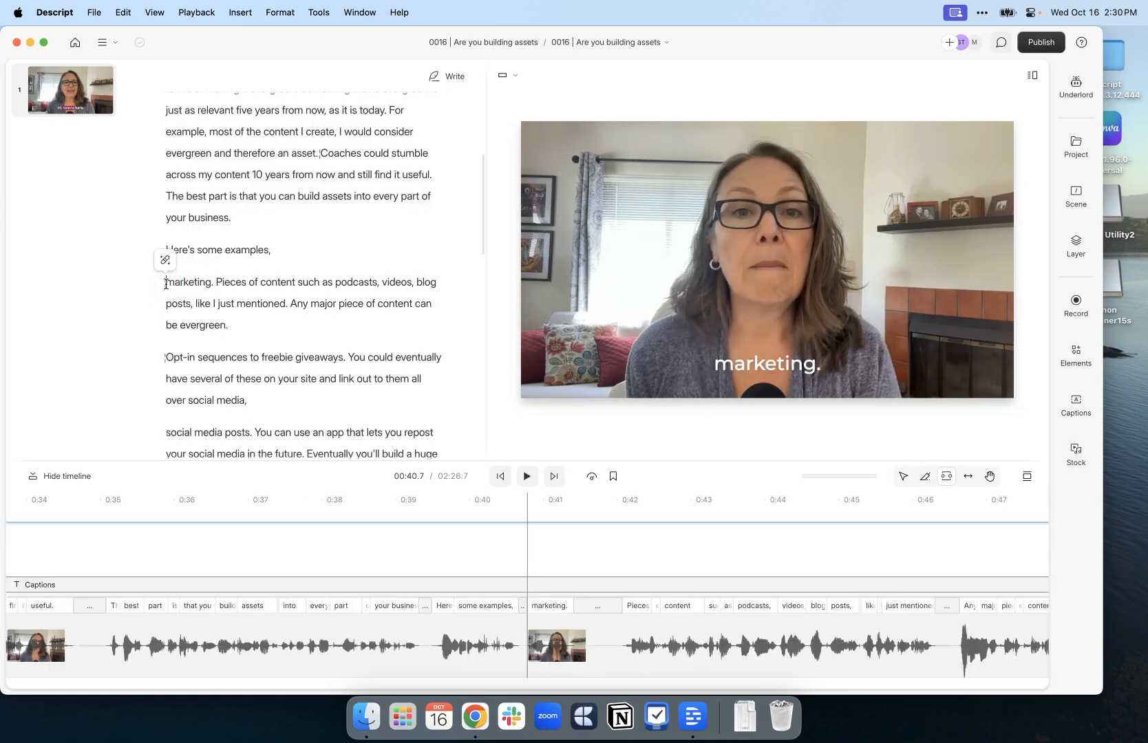
Insert scene breaks before 'marketing.' and after 'can be evergreen.', then return to 'marketing.'
type("/")
left_click(255, 326)
key("slash")
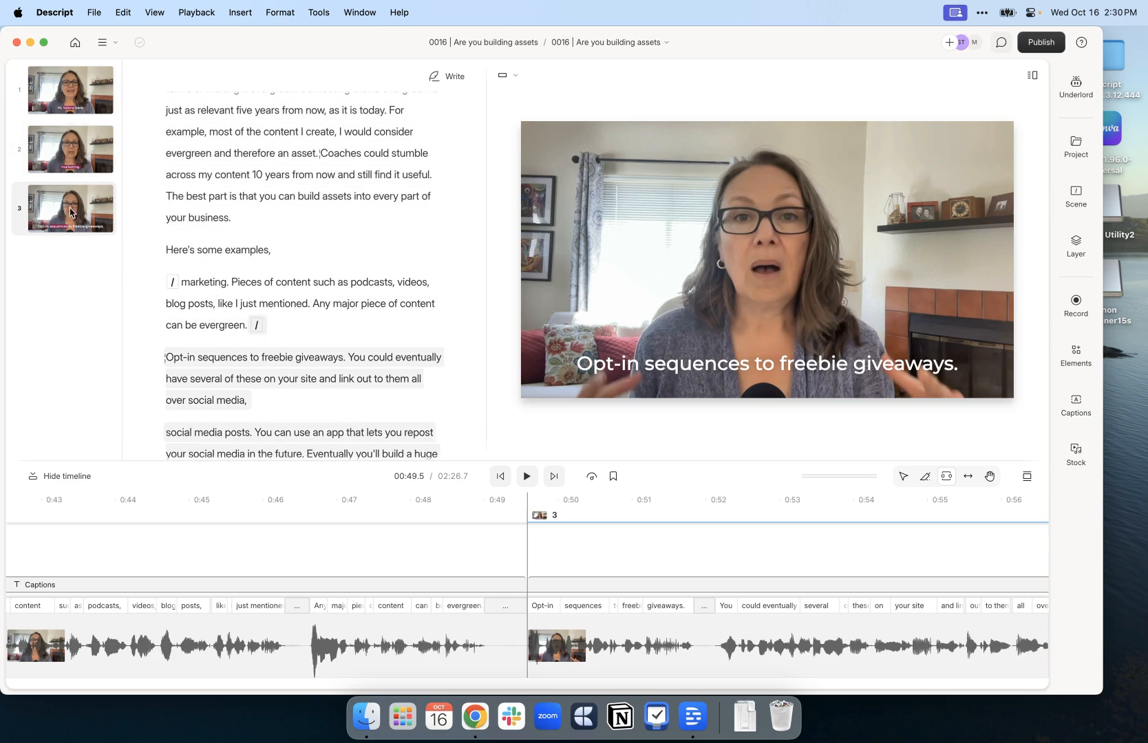
left_click(186, 282)
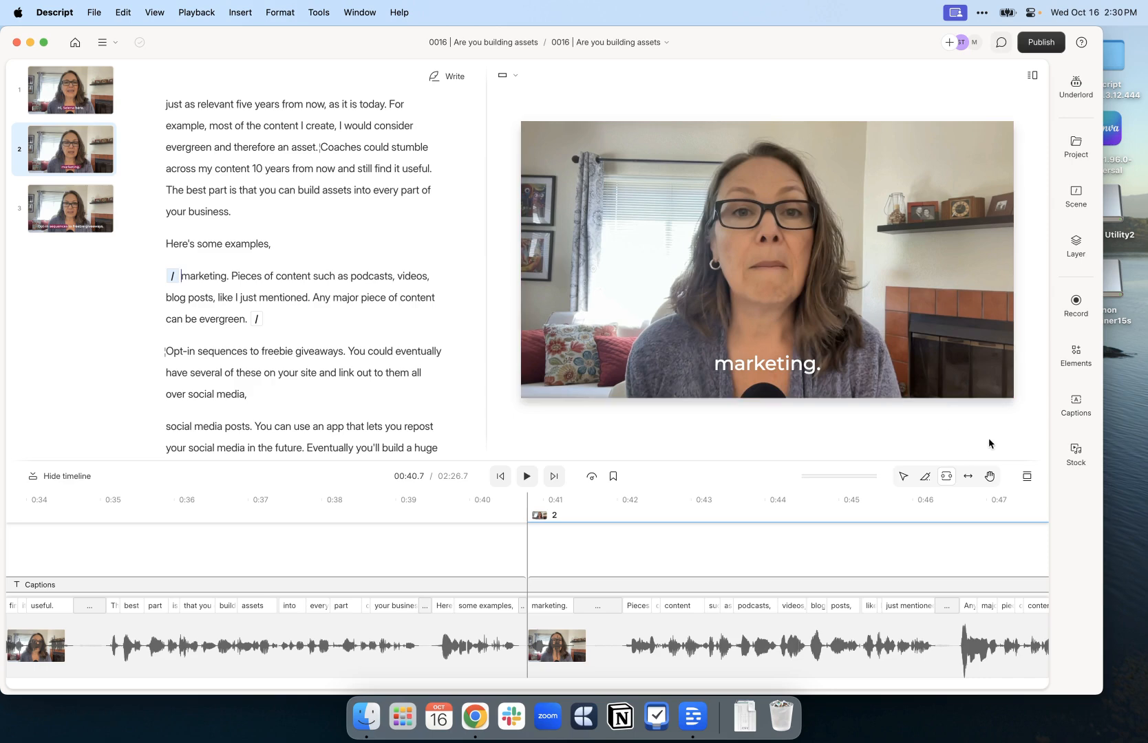
Search all Unsplash stock images for 'marketing'
left_click(1078, 450)
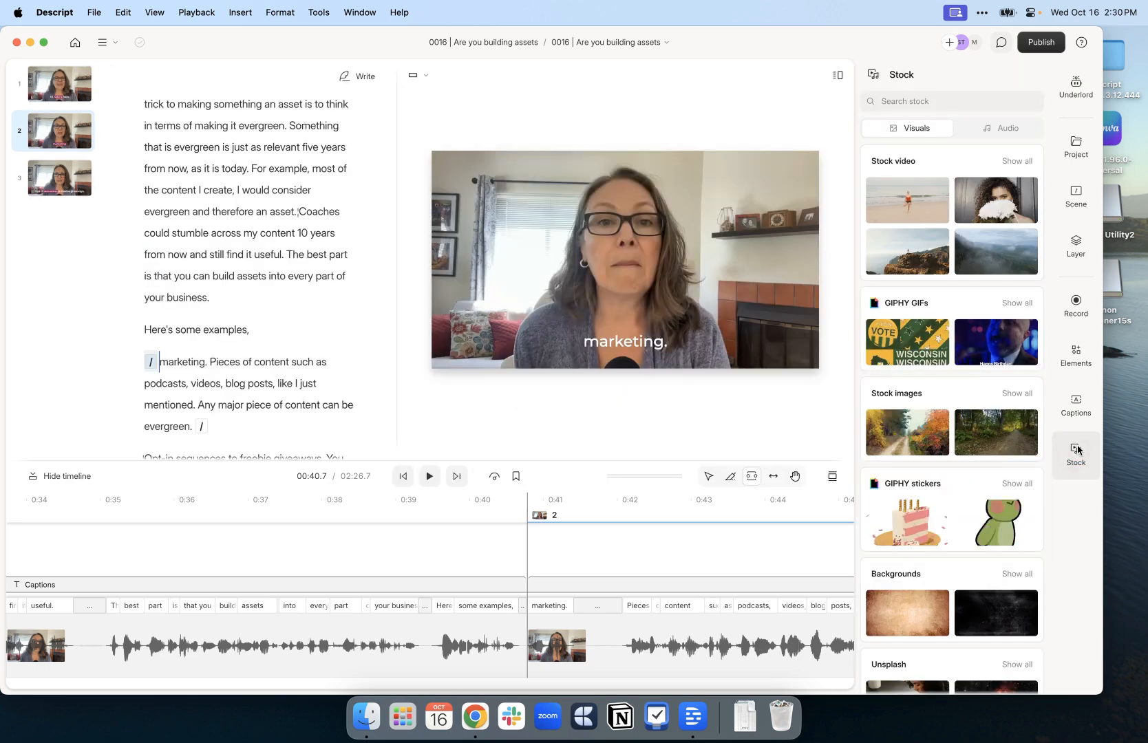
scroll(986, 424, "down", 2)
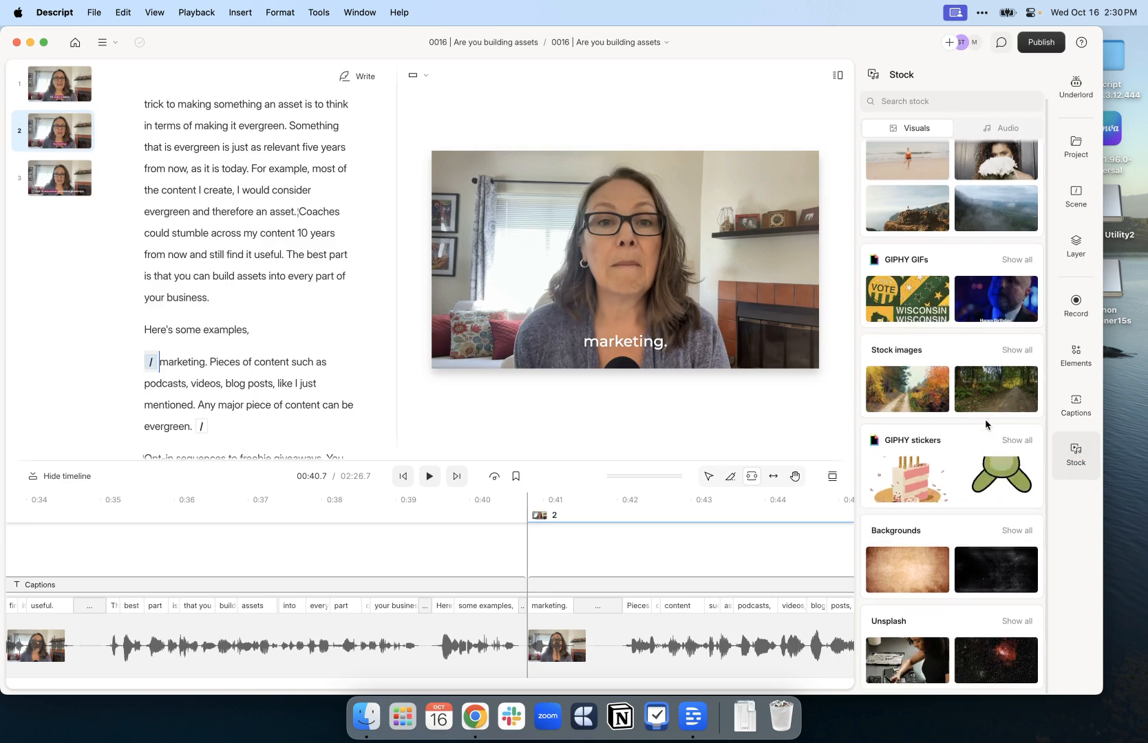
left_click(1017, 621)
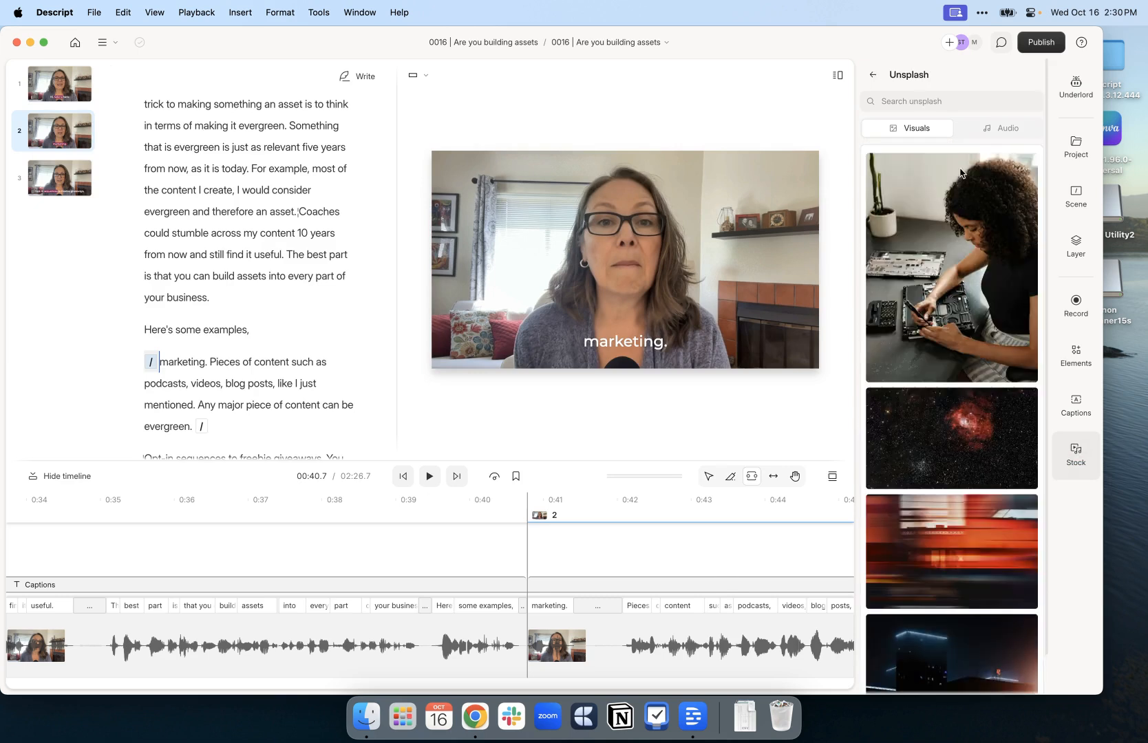
left_click(931, 101)
type("m")
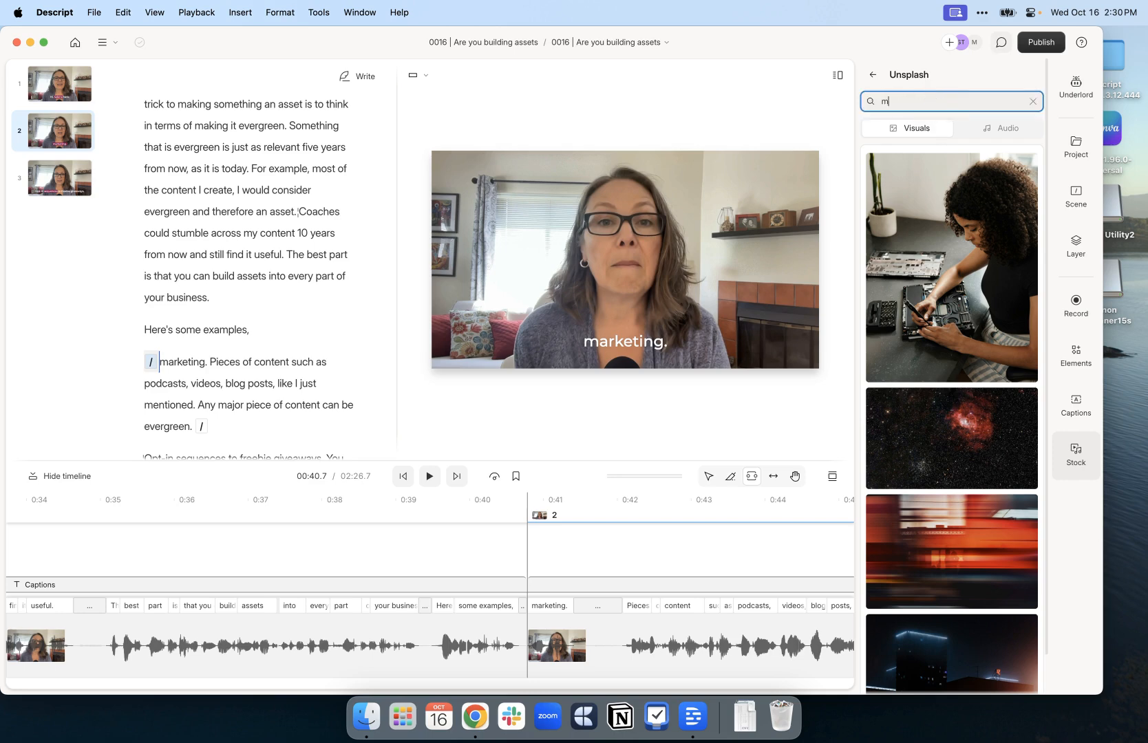
type("arketing")
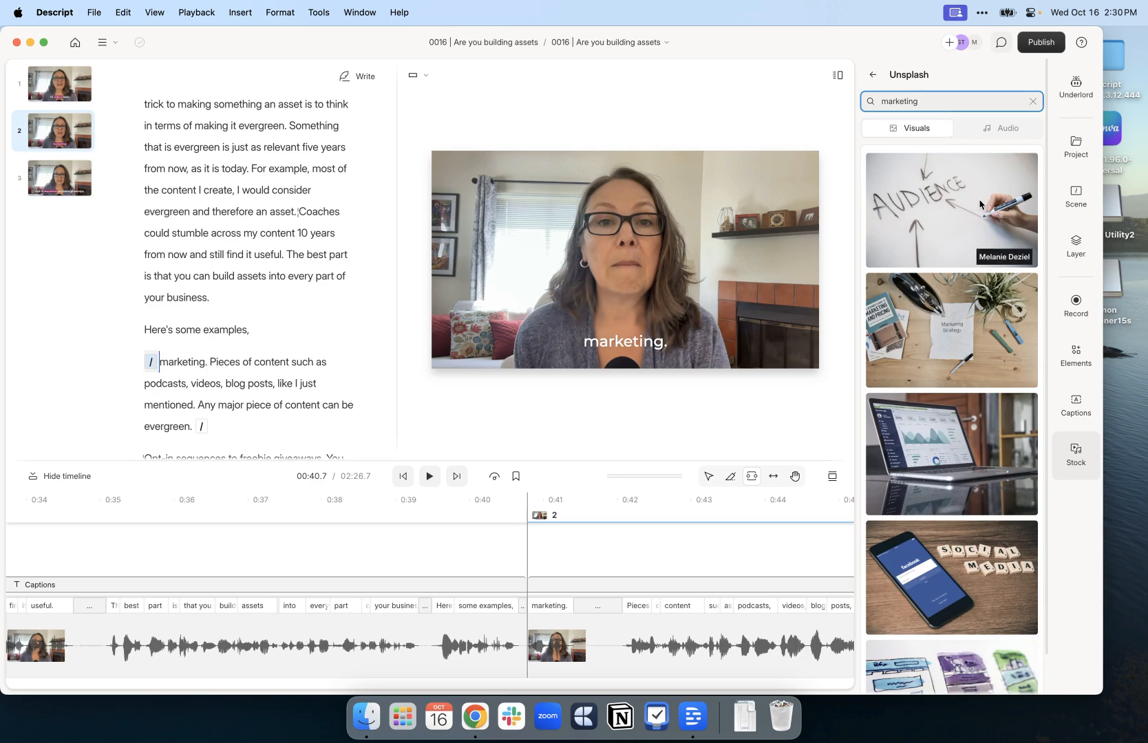
Add the AUDIENCE whiteboard photo to scene 2 and stretch it to fill the frame
left_click_drag(945, 204, 270, 362)
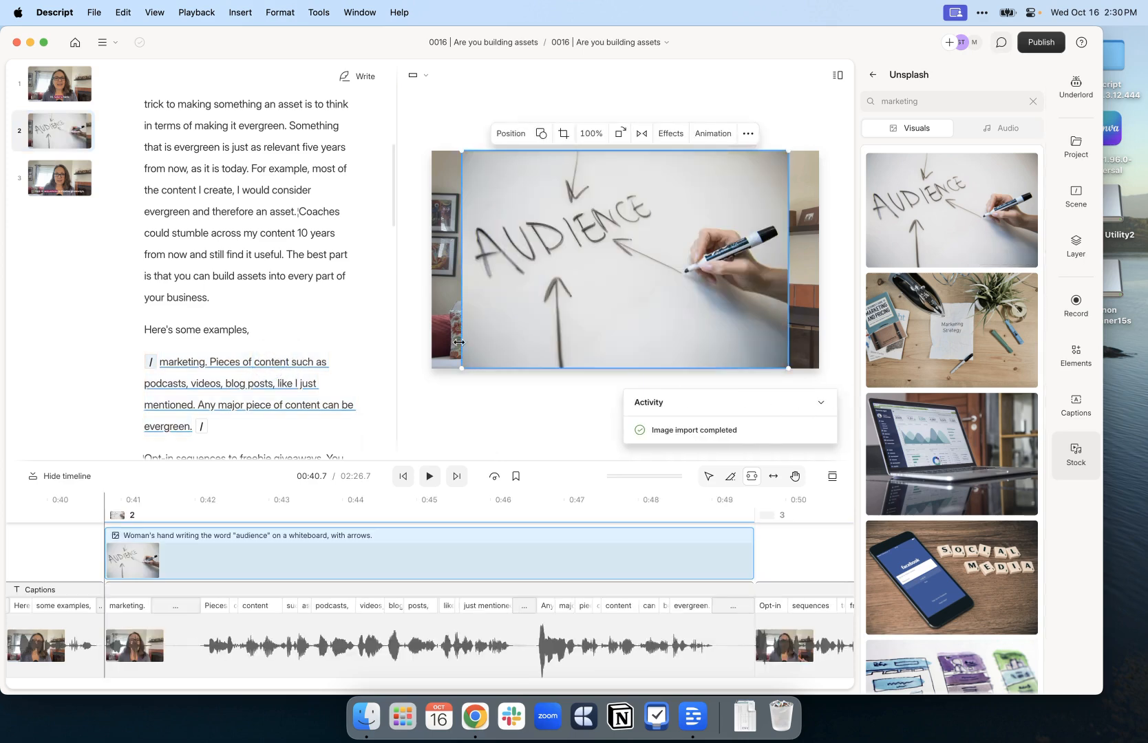
left_click_drag(461, 368, 430, 372)
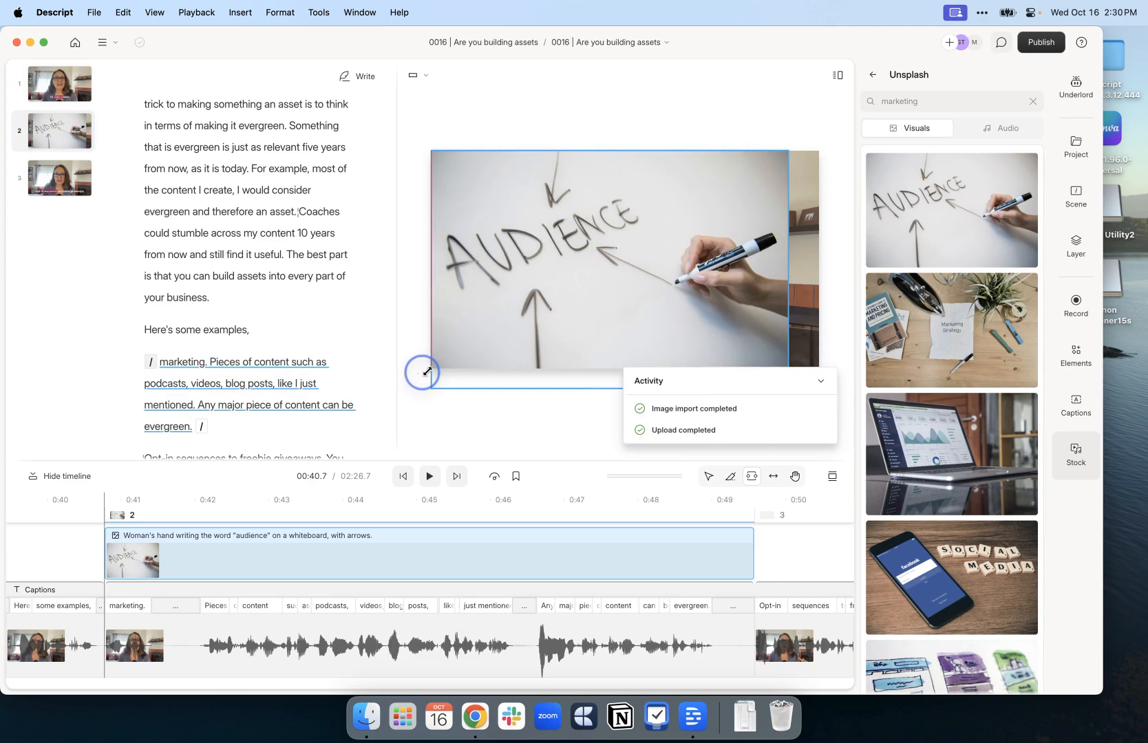
left_click_drag(788, 152, 826, 145)
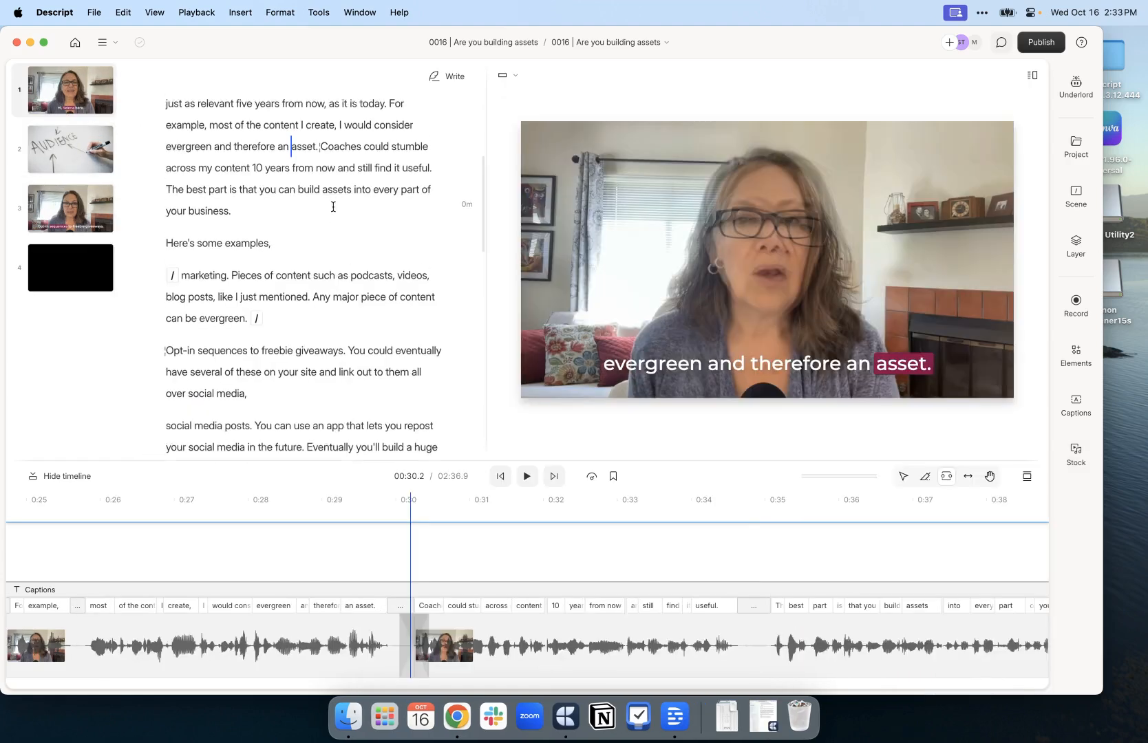
Place the playhead at the cut before 'Coaches' and enlarge the timeline's video track
scroll(316, 220, "up", 3)
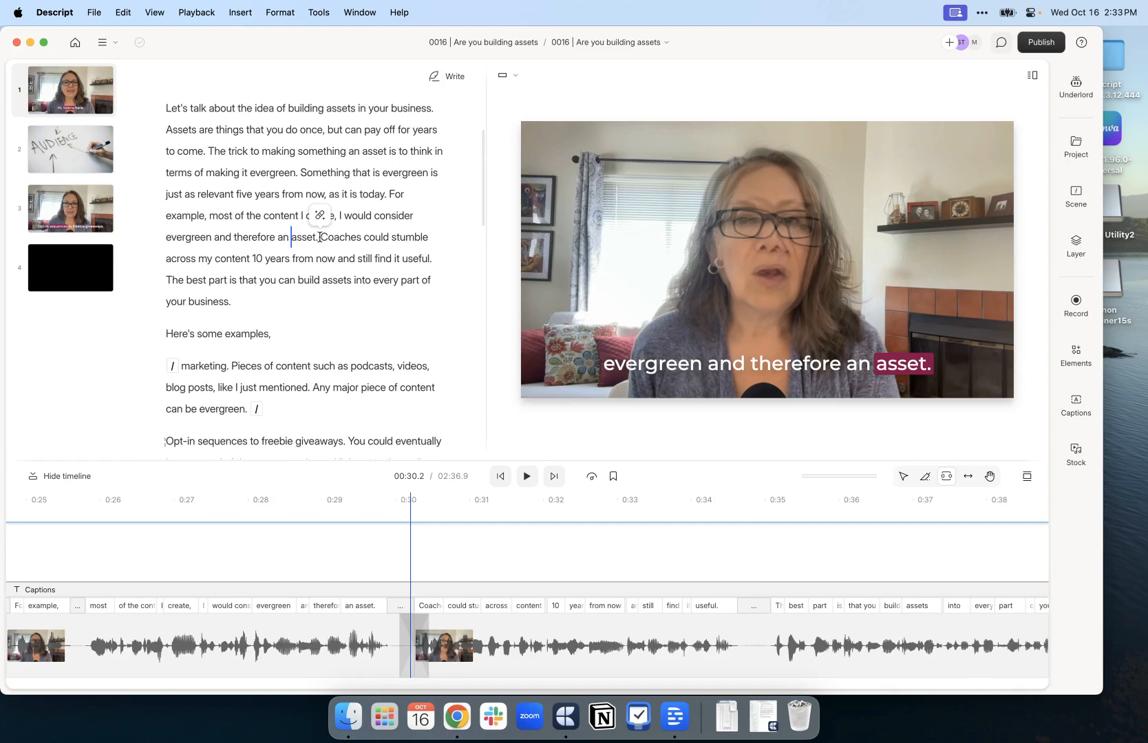
left_click(320, 236)
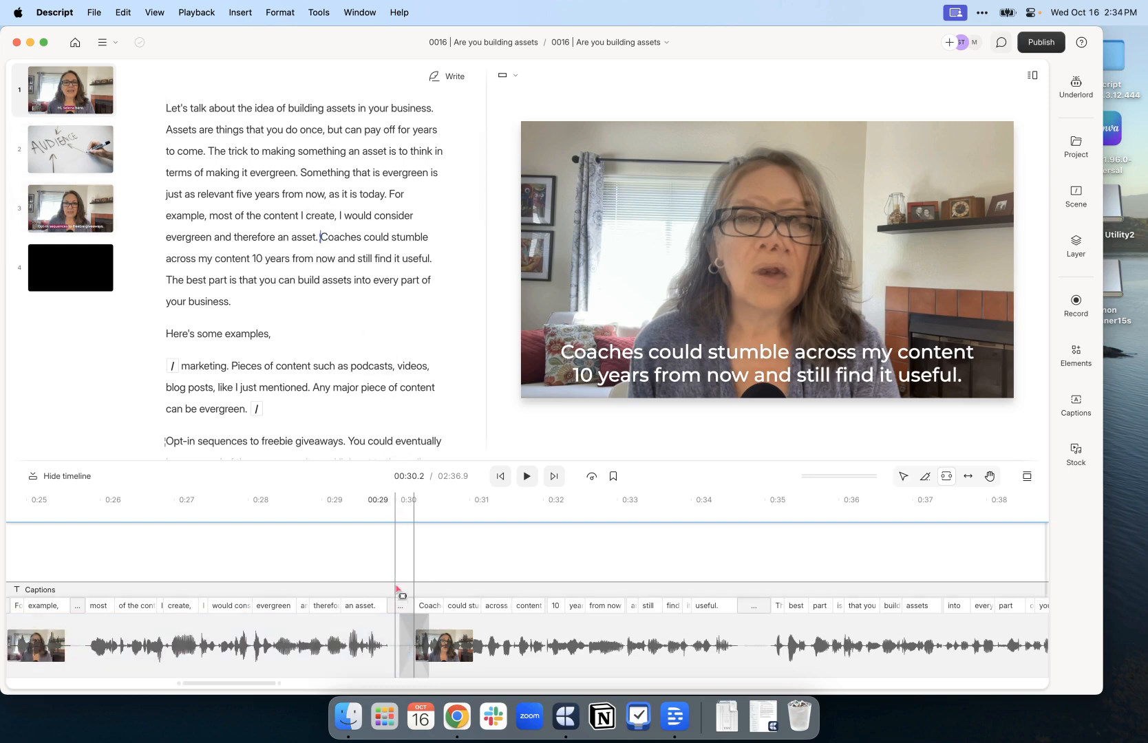
left_click_drag(394, 597, 393, 533)
left_click(423, 622)
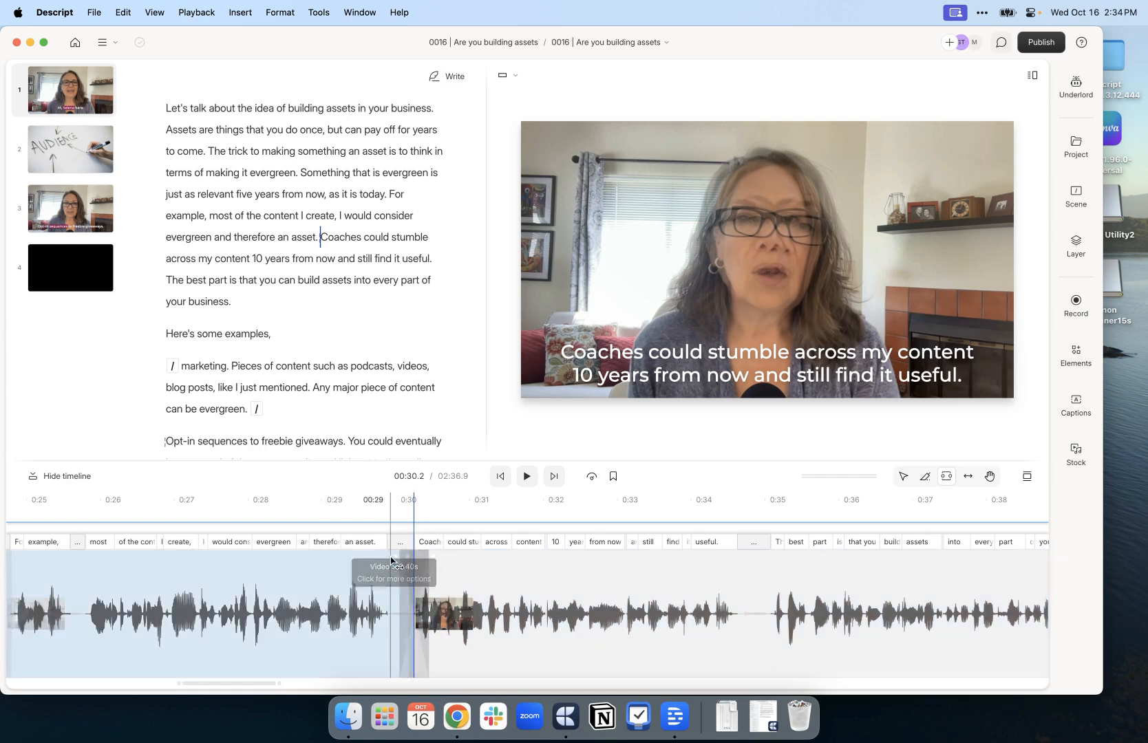
Keep a 0.4s Crossfade as the visual transition between 'asset.' and 'Coaches'
left_click(411, 558)
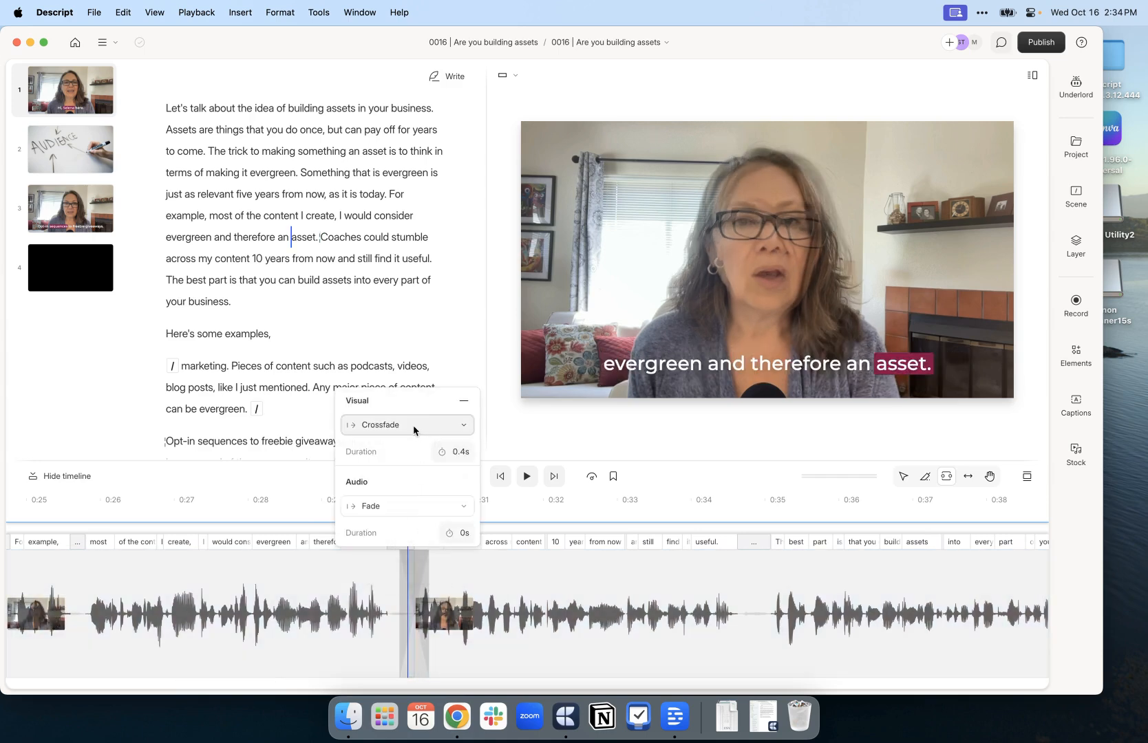
left_click(414, 426)
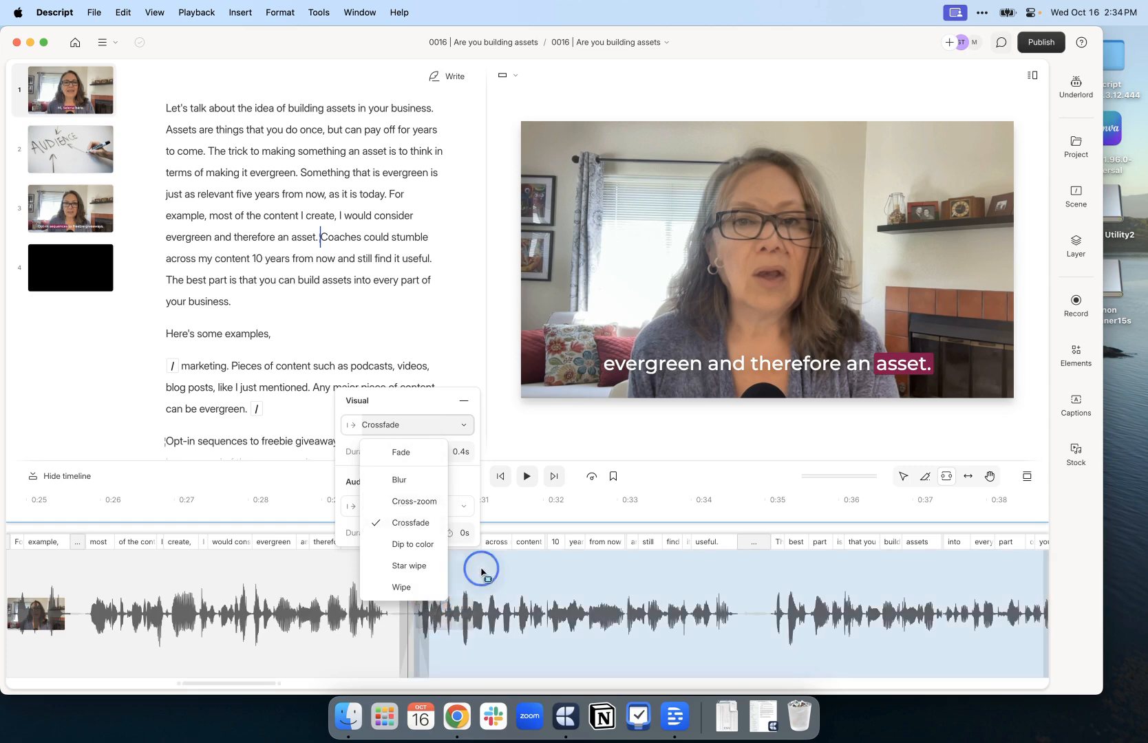
left_click(281, 241)
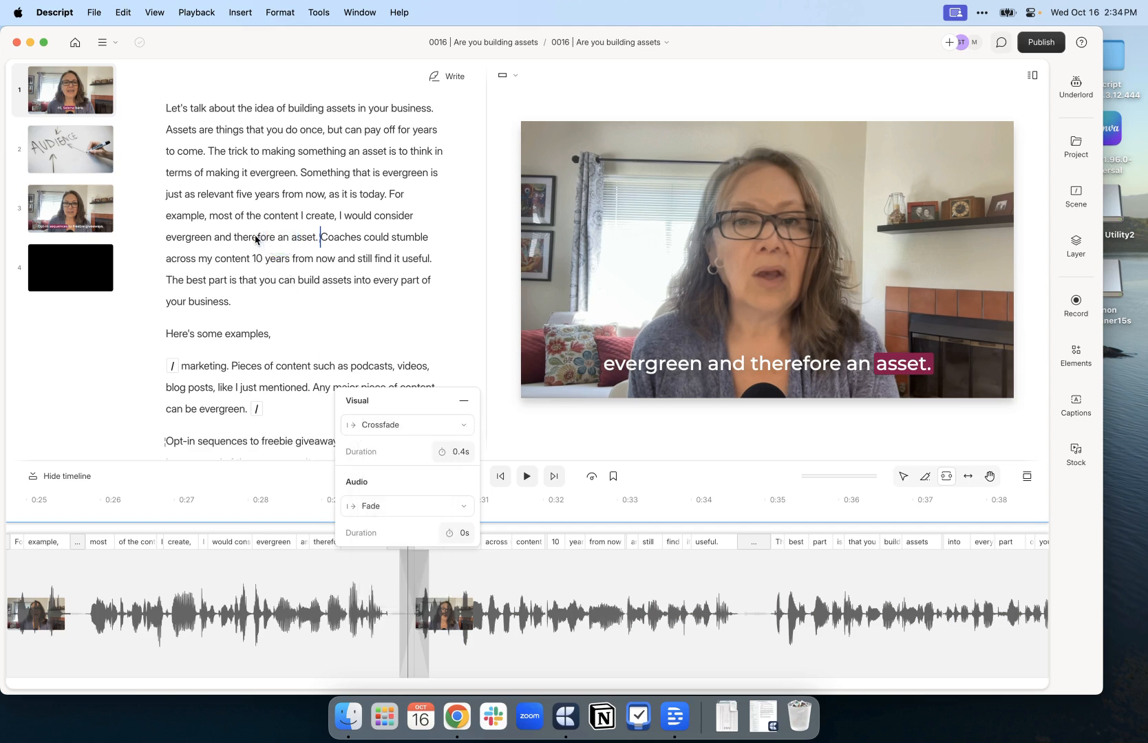
left_click(256, 237)
left_click(248, 236)
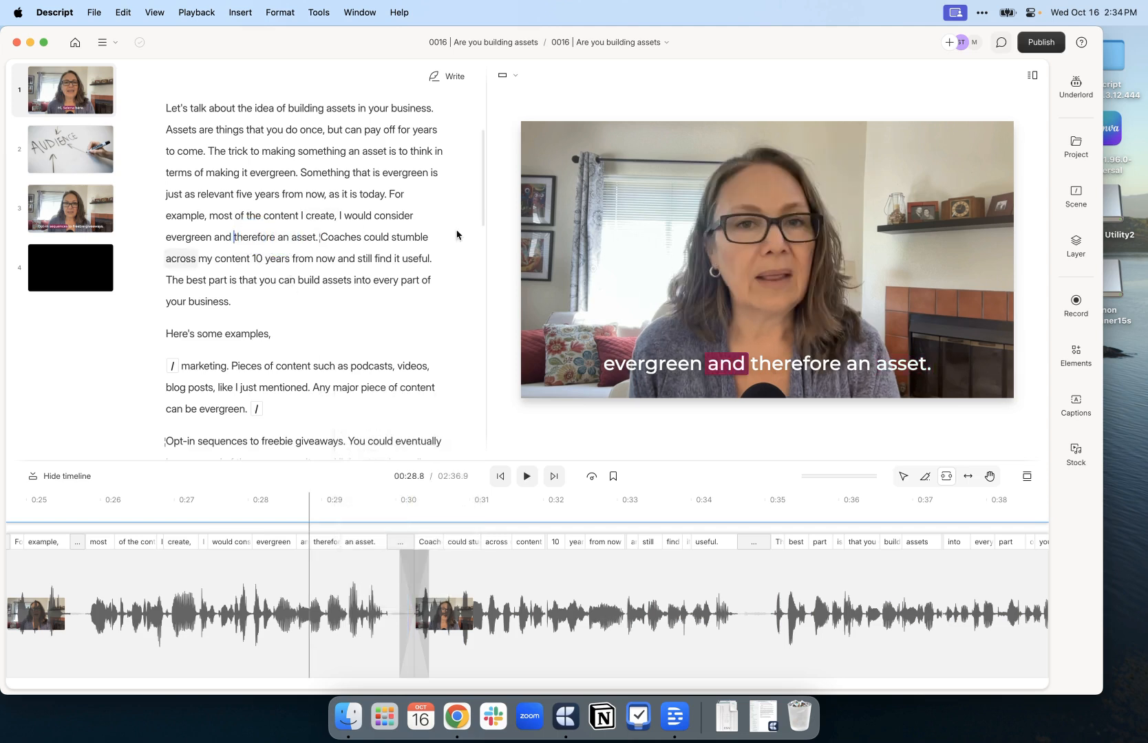
left_click(1031, 75)
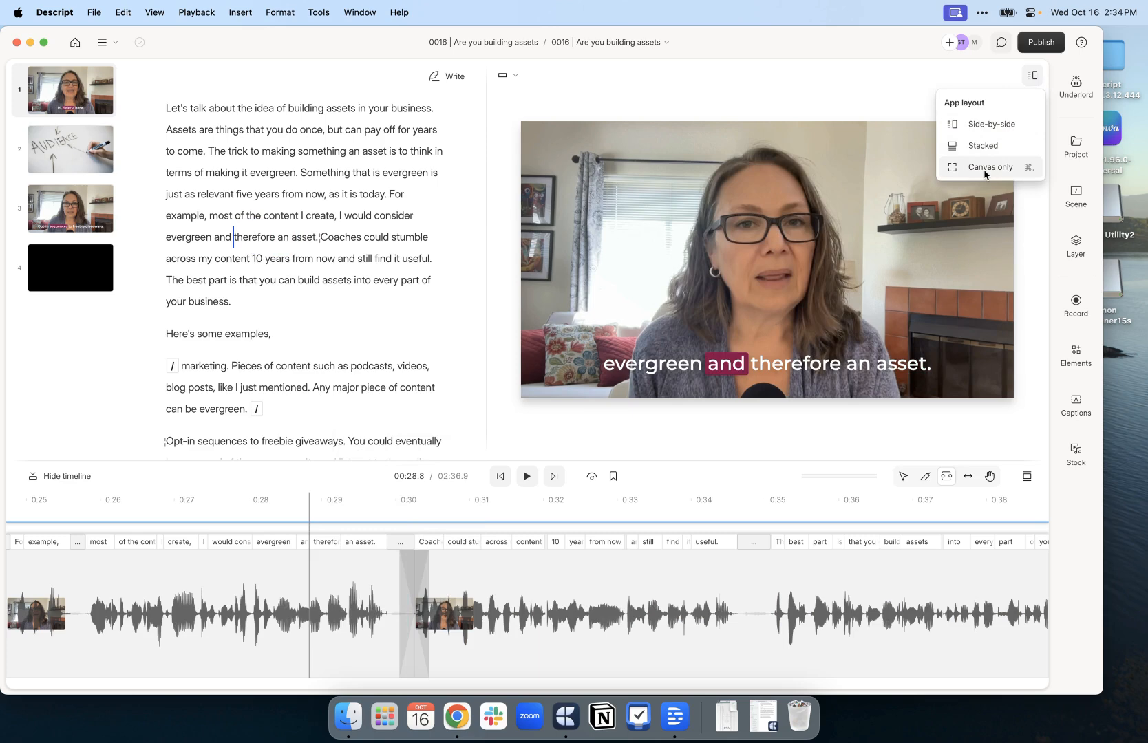
Switch to the Canvas only layout and play a few seconds of the captioned video before pausing
left_click(985, 172)
key("space")
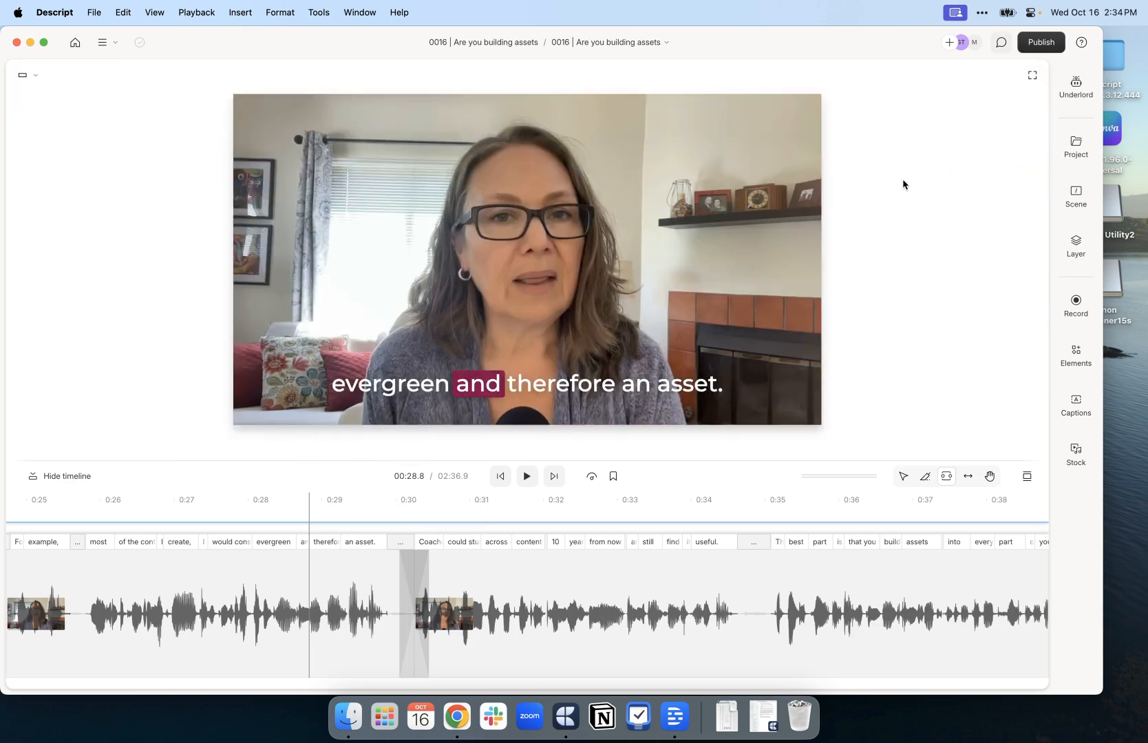
key("space")
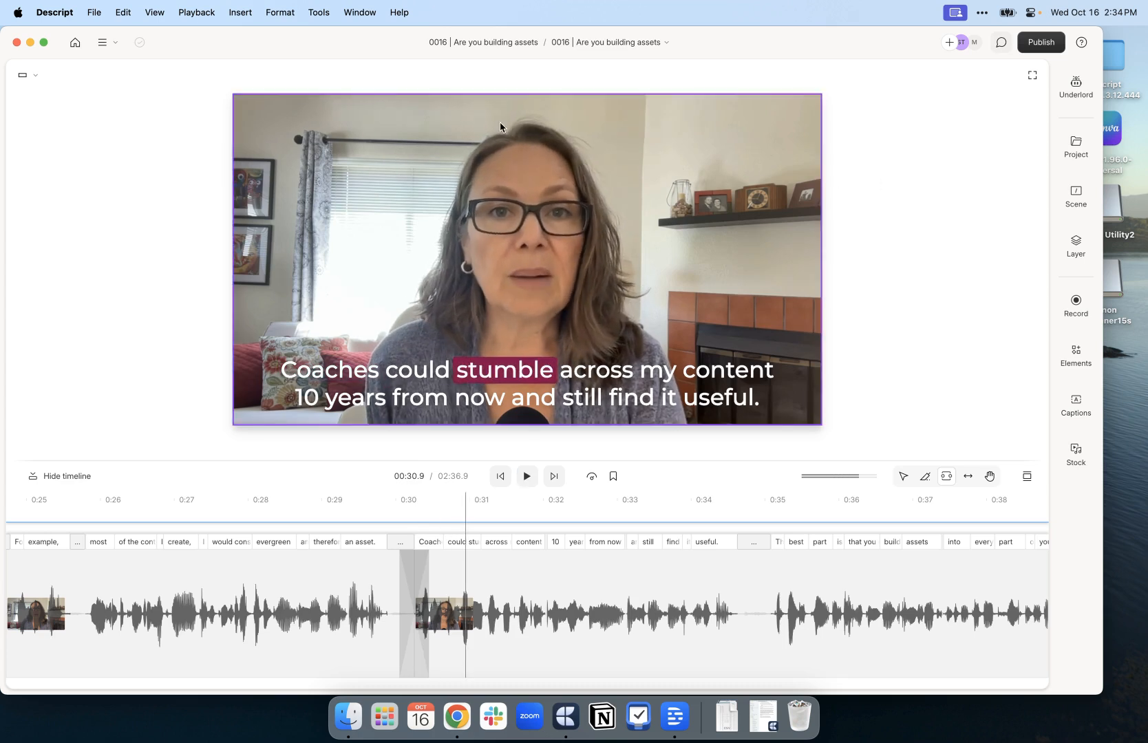